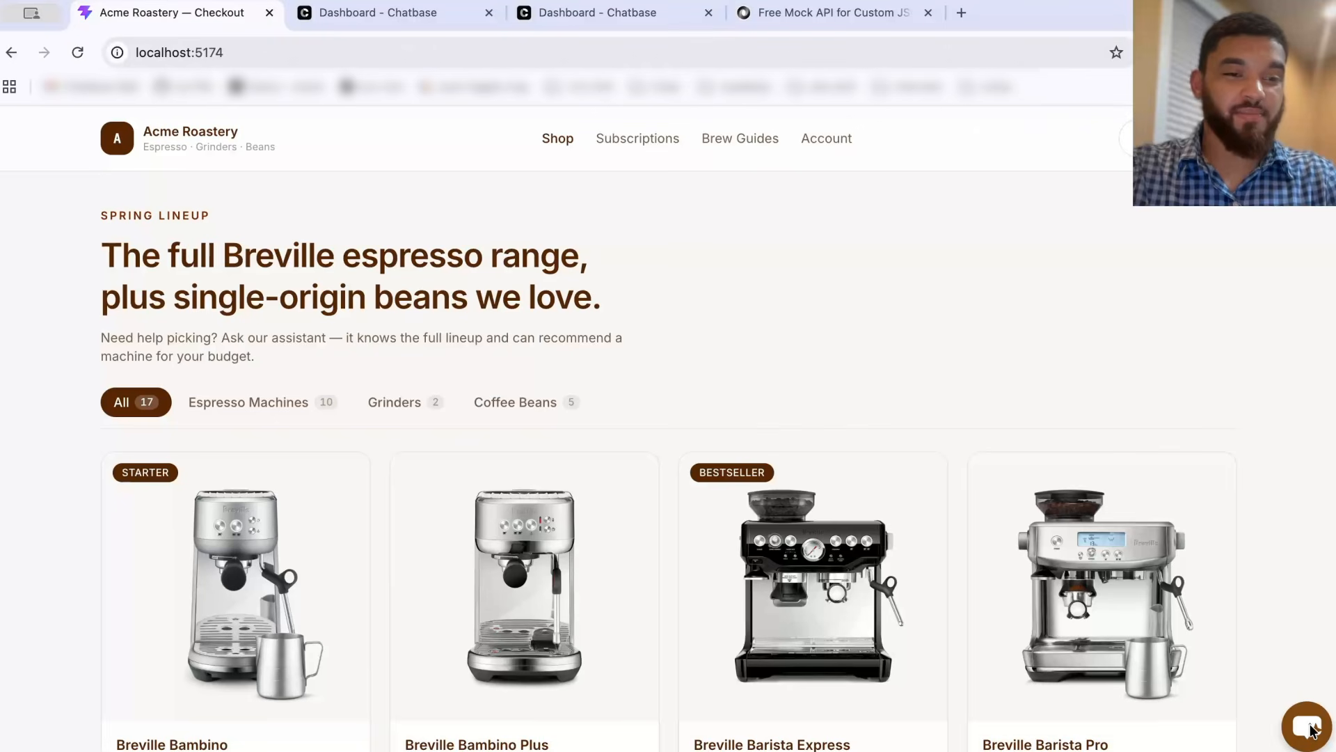
# Step: Open the store's chat assistant and ask "what are good coffee machines for me?"
pyautogui.click(1310, 728)
pyautogui.click(1131, 655)
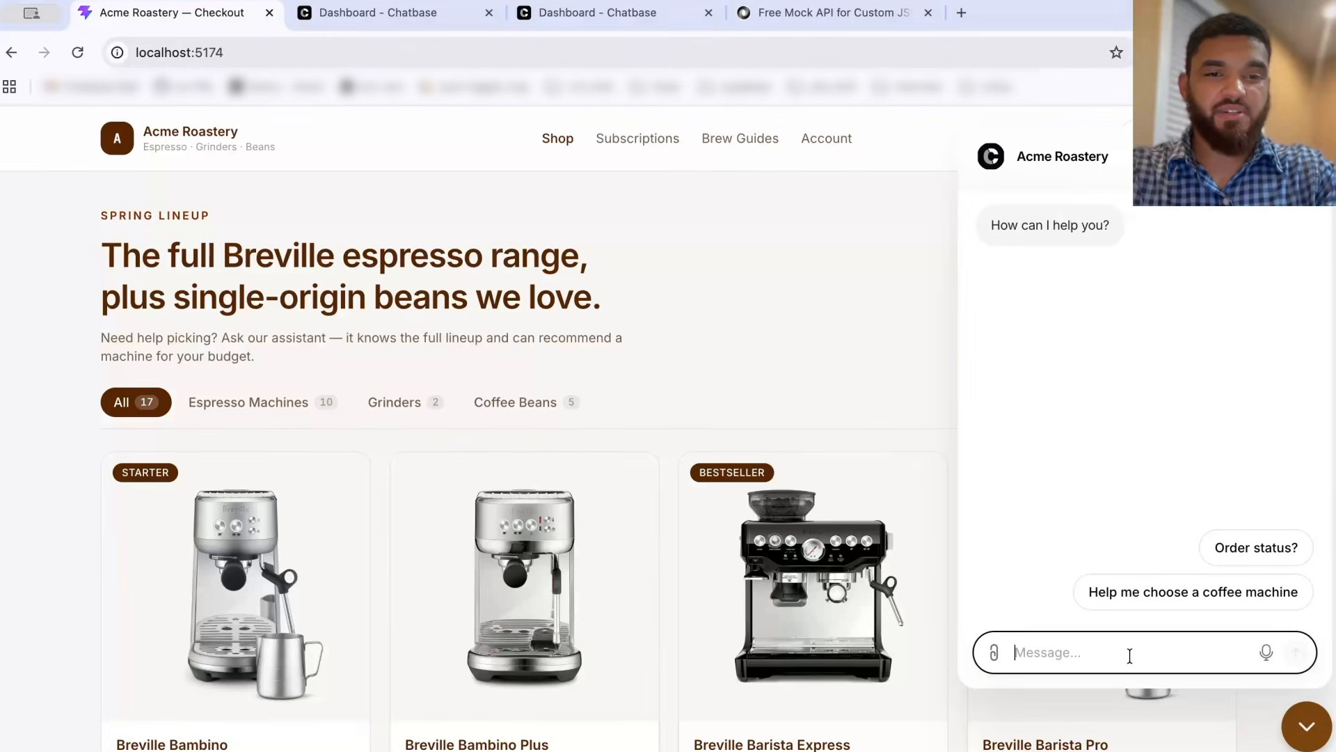
pyautogui.write('what are g')
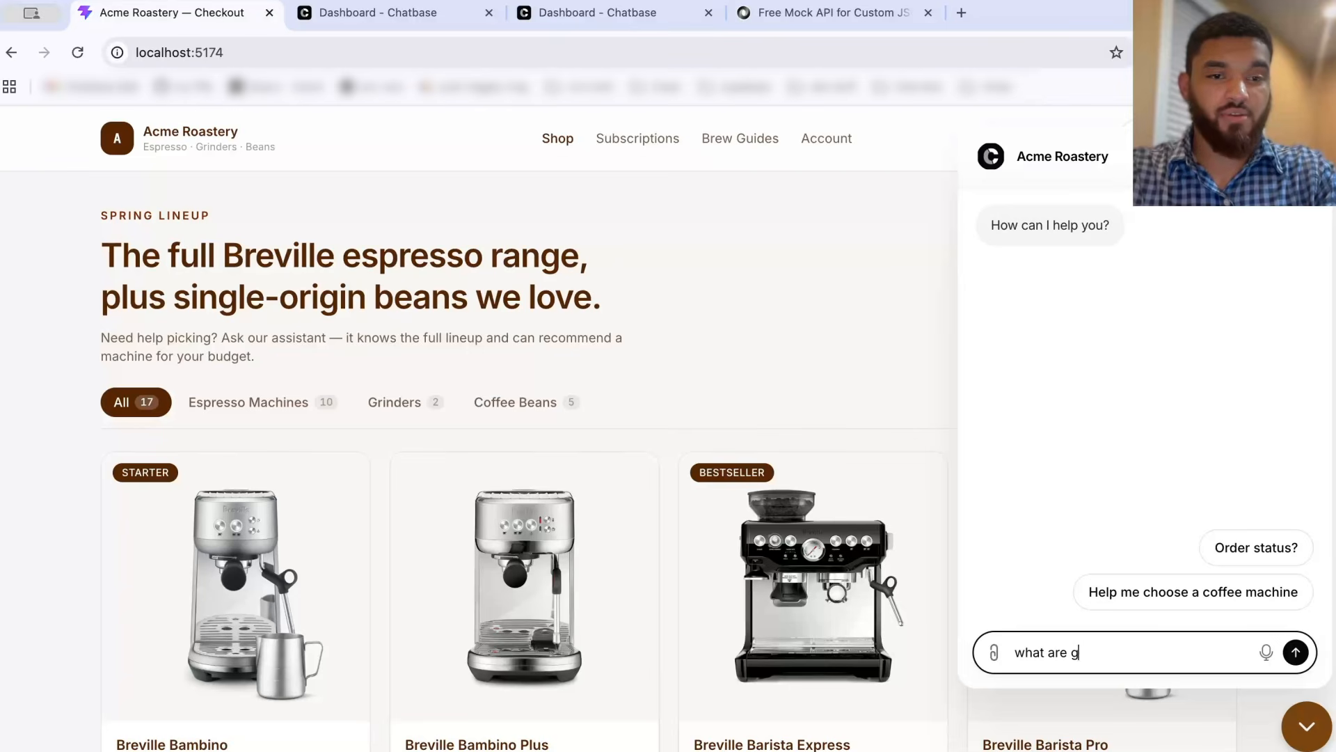
pyautogui.write('ood coffee machines for me?')
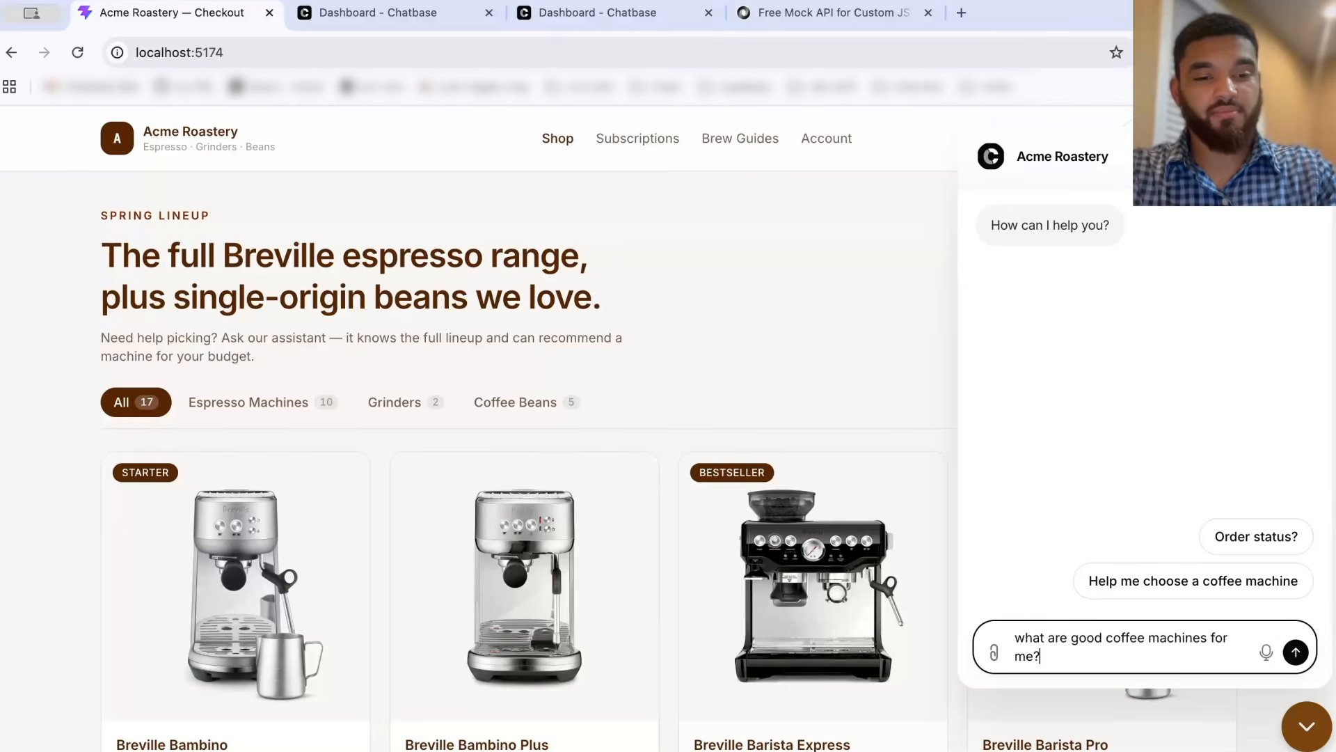
pyautogui.press('Return')
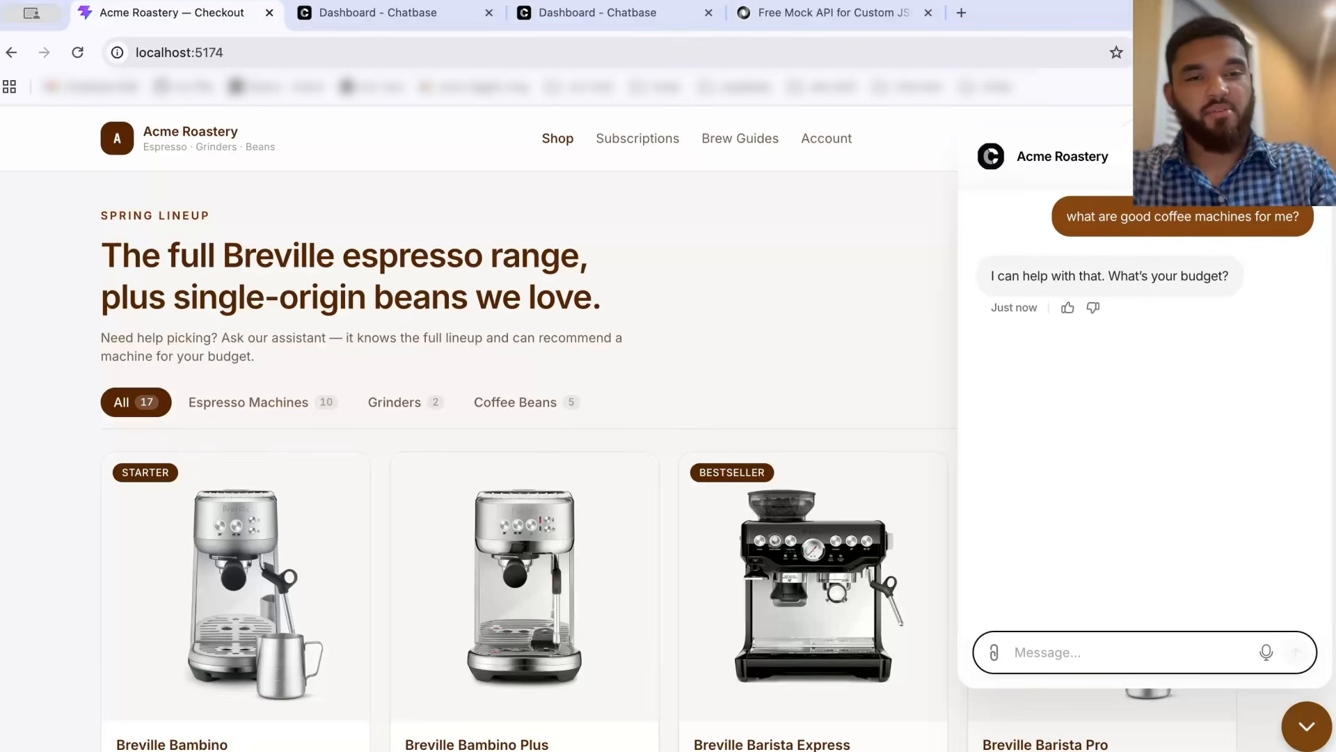
# Step: Answer the assistant's questions with a budget of 200 - 400 usd, a small size, and beginner experience
pyautogui.write('200 - 400 usd')
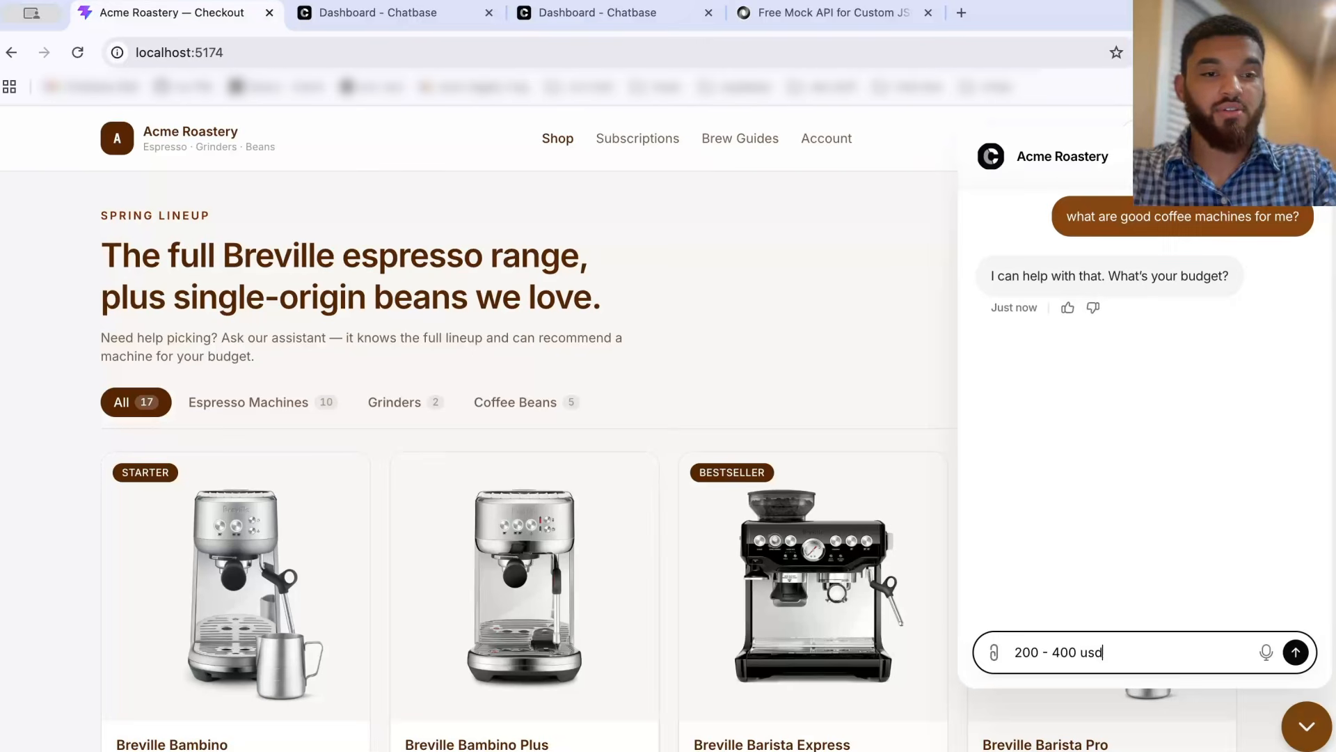
pyautogui.press('Return')
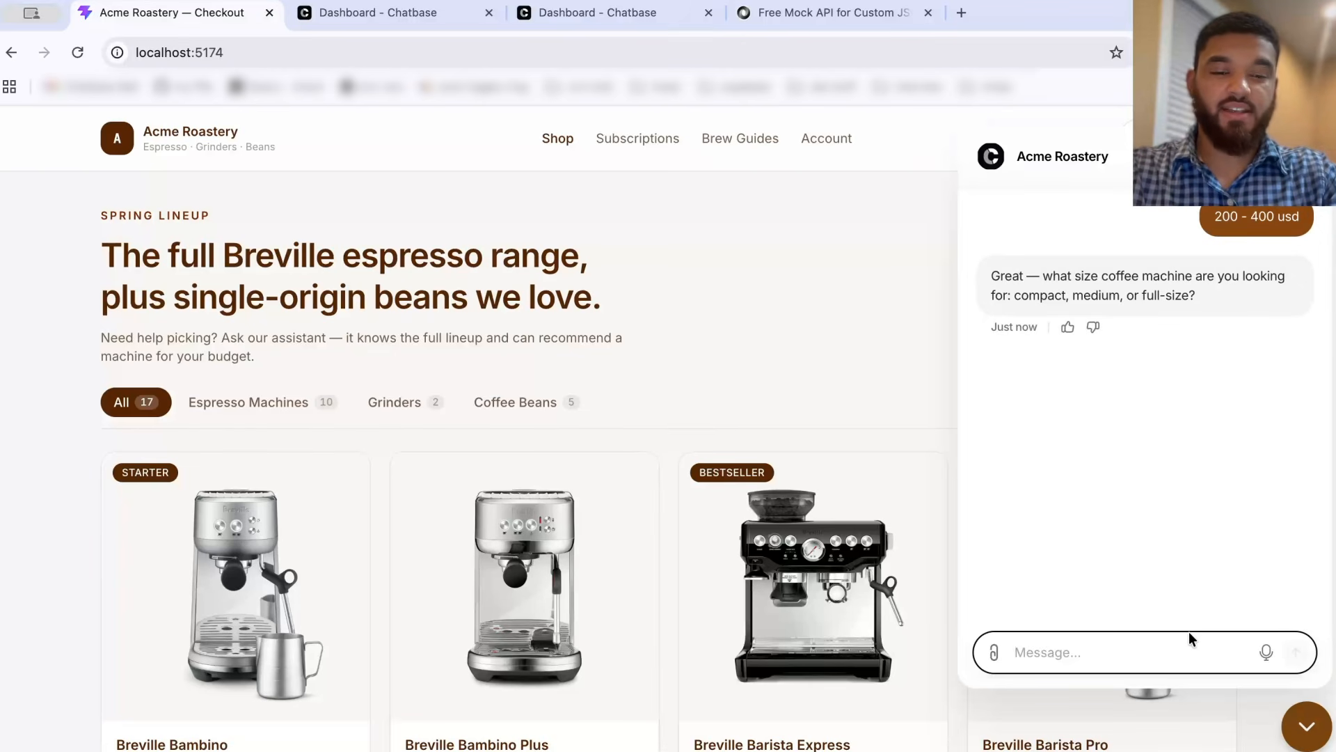
pyautogui.write('small')
pyautogui.press('Return')
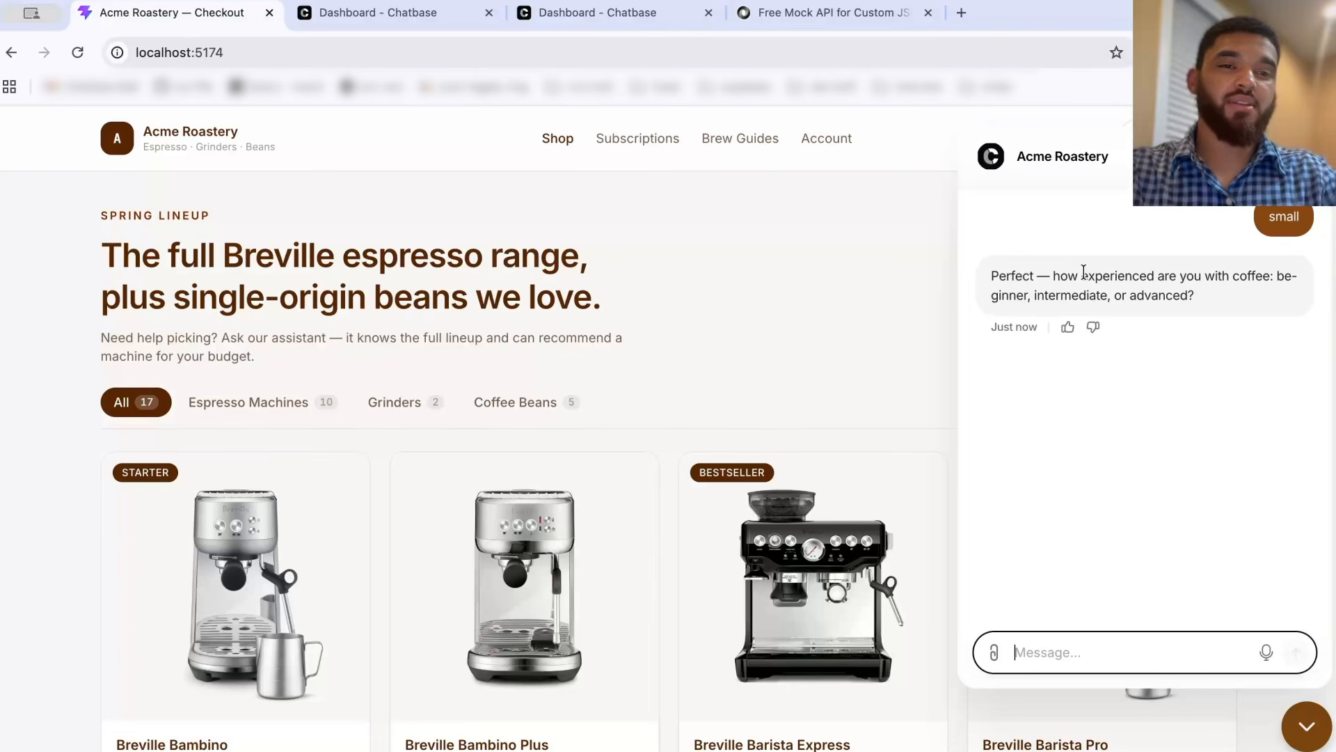
pyautogui.write('be')
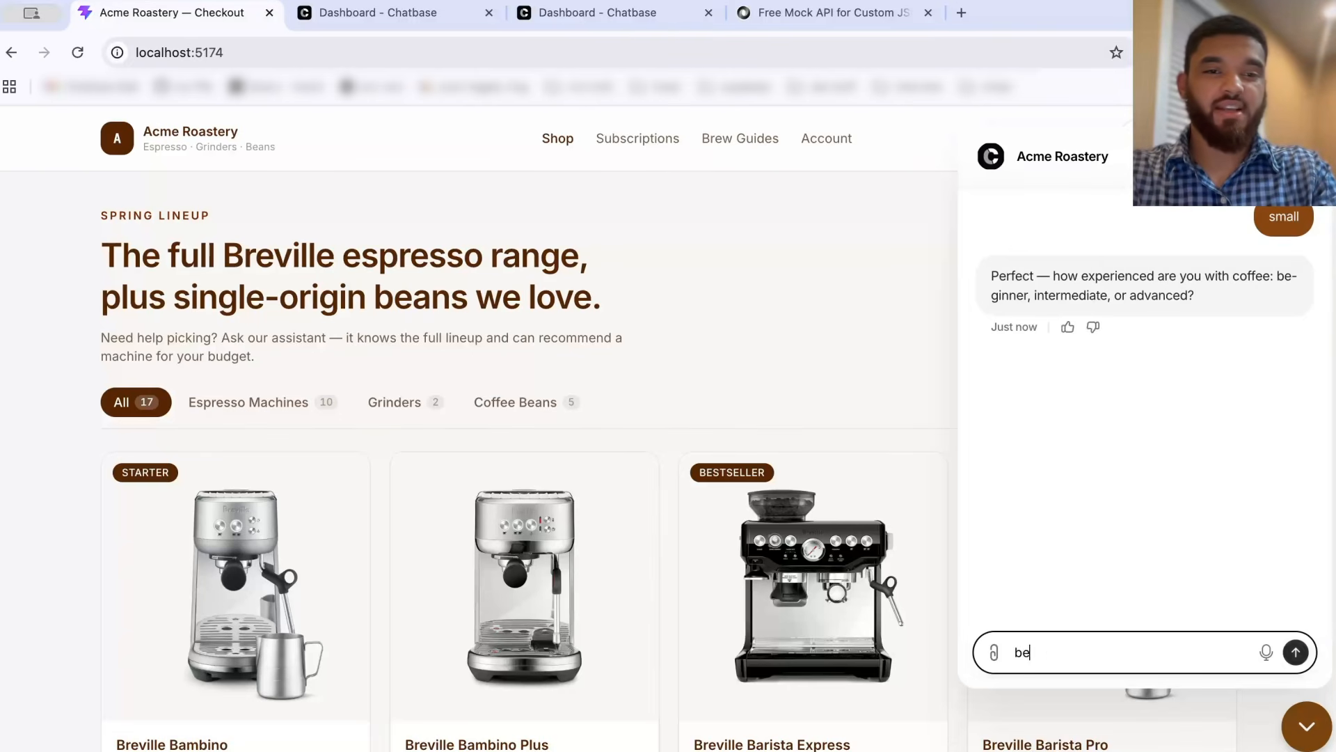
pyautogui.write('ginner')
pyautogui.press('Return')
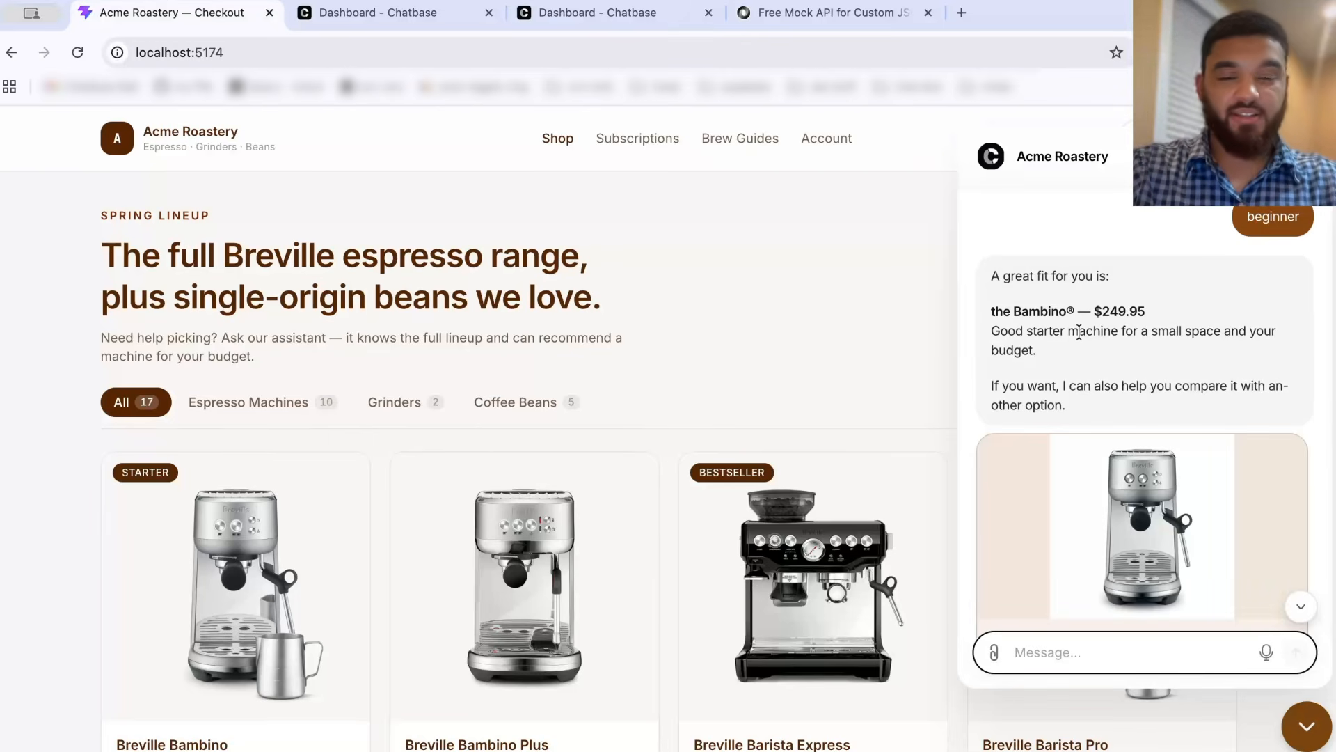
# Step: Scroll through the recommended product card in the chat
pyautogui.scroll(-1, 1080, 332)
pyautogui.scroll(-1, 1080, 333)
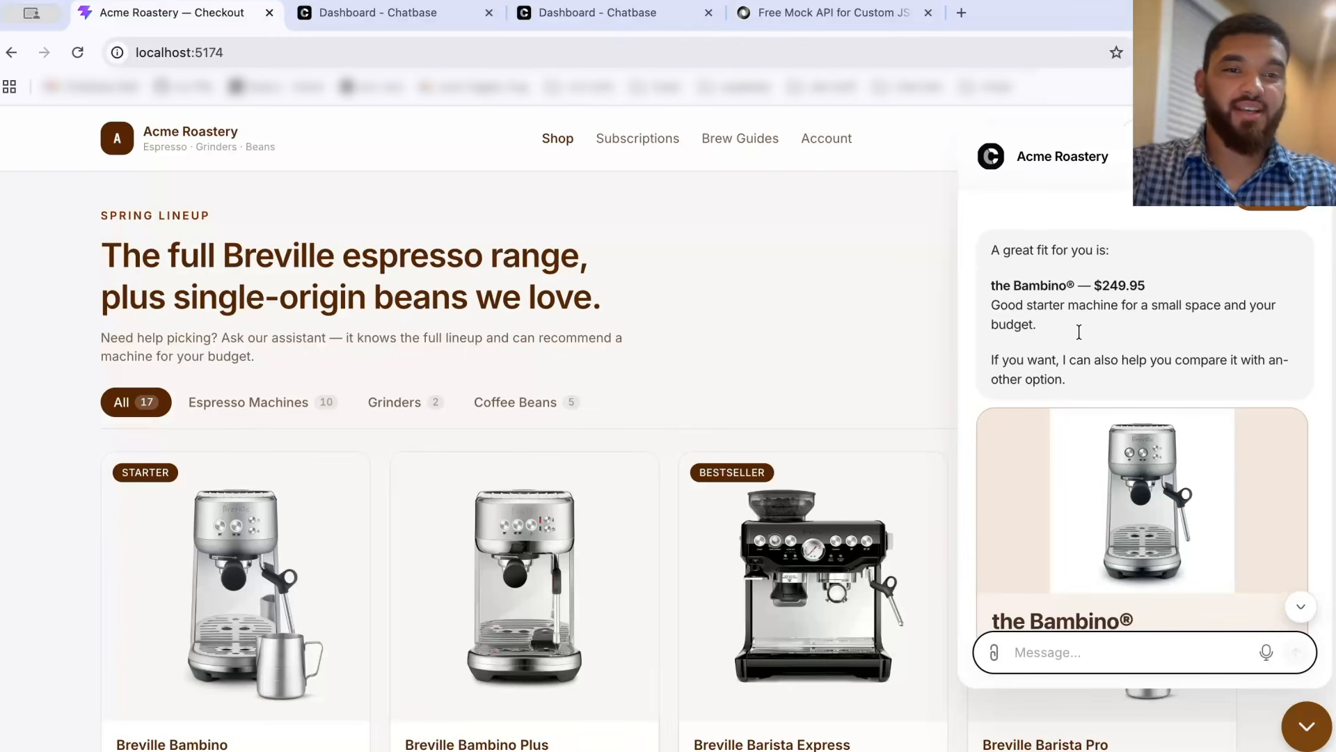
pyautogui.scroll(-1, 1079, 333)
pyautogui.scroll(-3, 1079, 332)
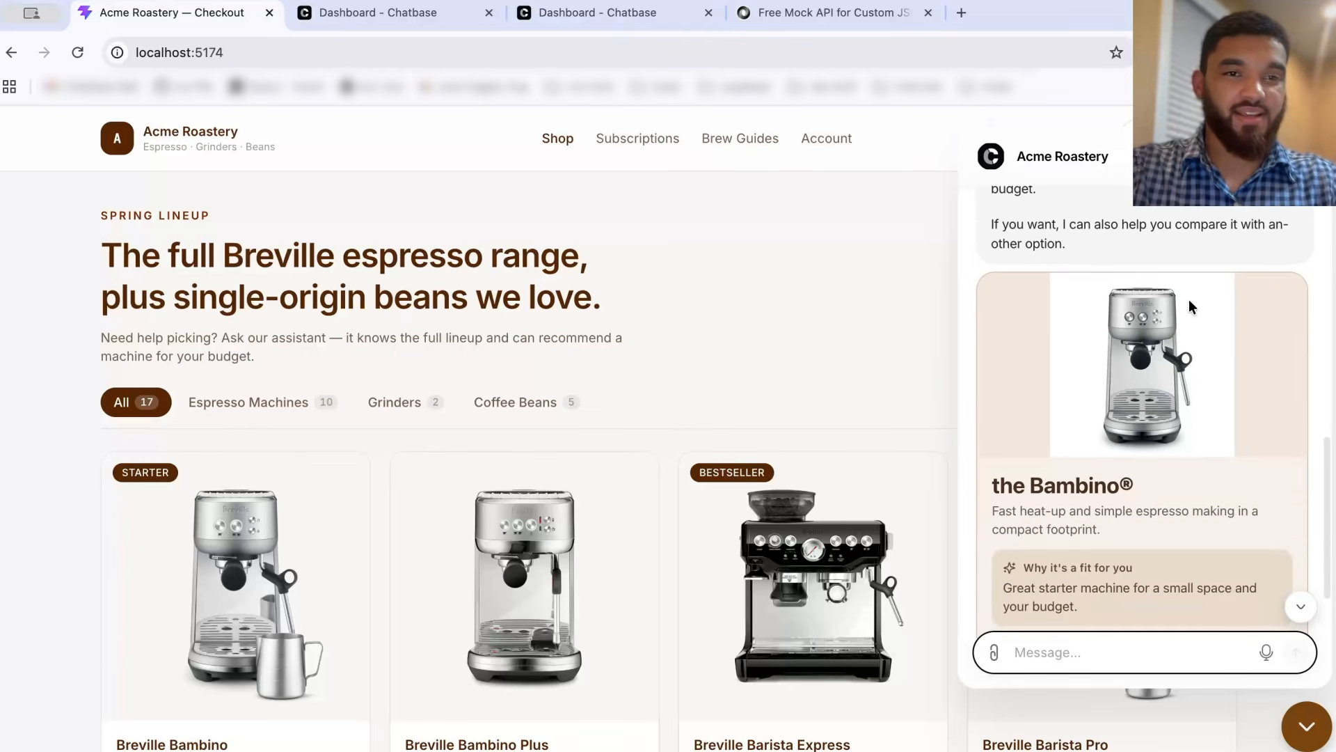
pyautogui.scroll(-2, 1006, 355)
pyautogui.scroll(1, 1114, 335)
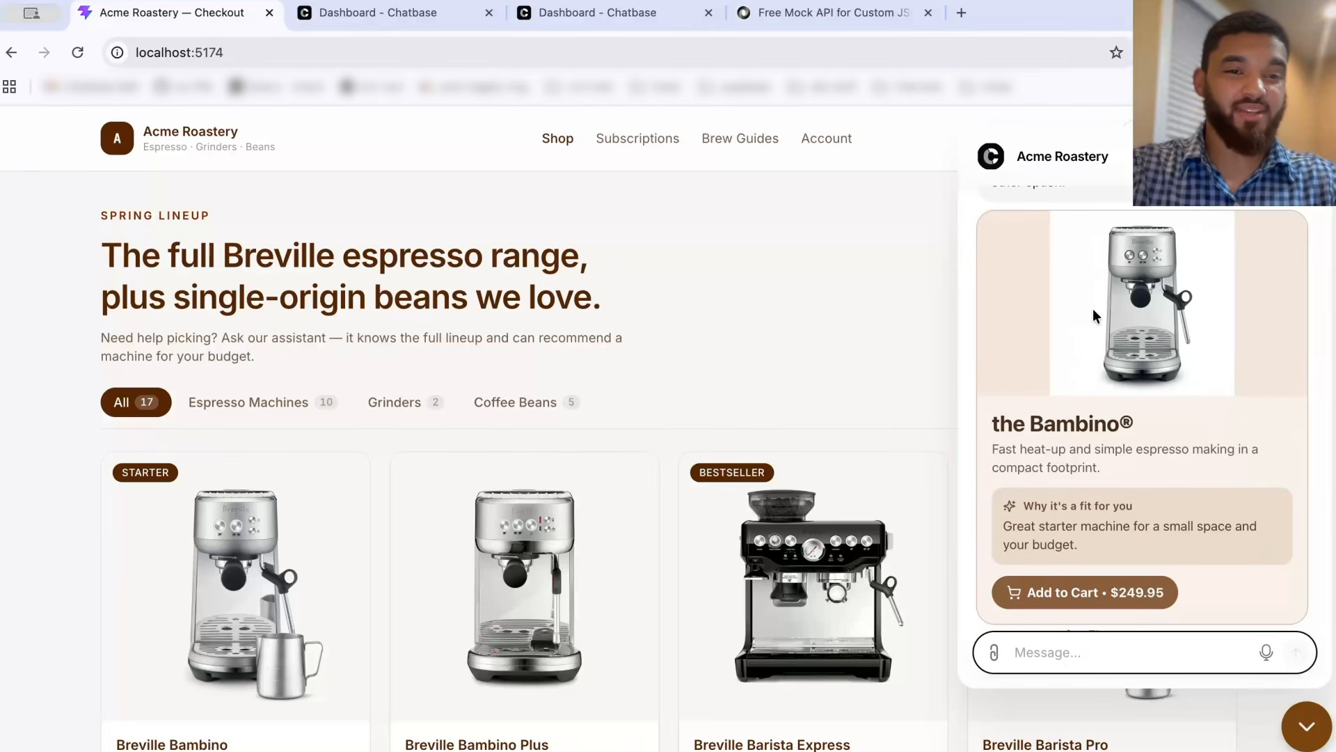
pyautogui.scroll(-1, 1075, 491)
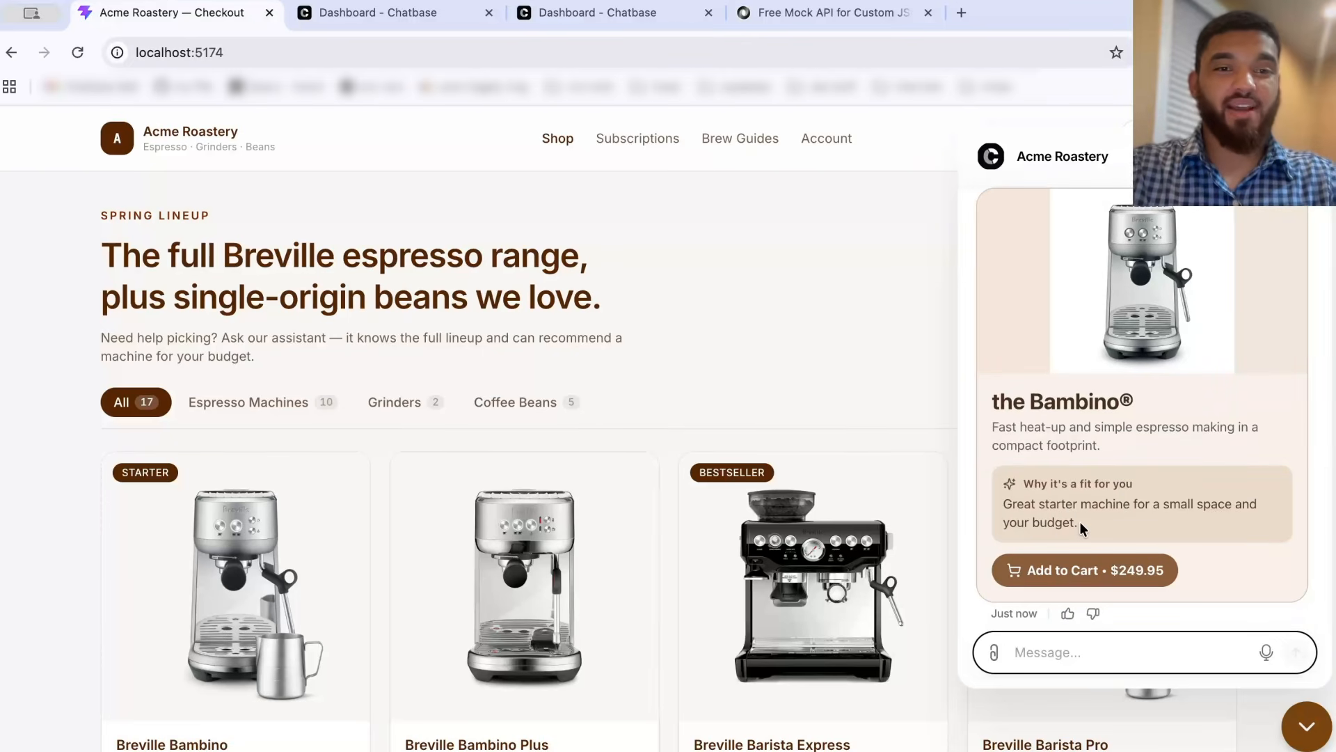
# Step: Add the recommended Bambino to the cart from the chat card and close the chat
pyautogui.moveTo(1079, 520); pyautogui.dragTo(995, 499)
pyautogui.click(995, 499)
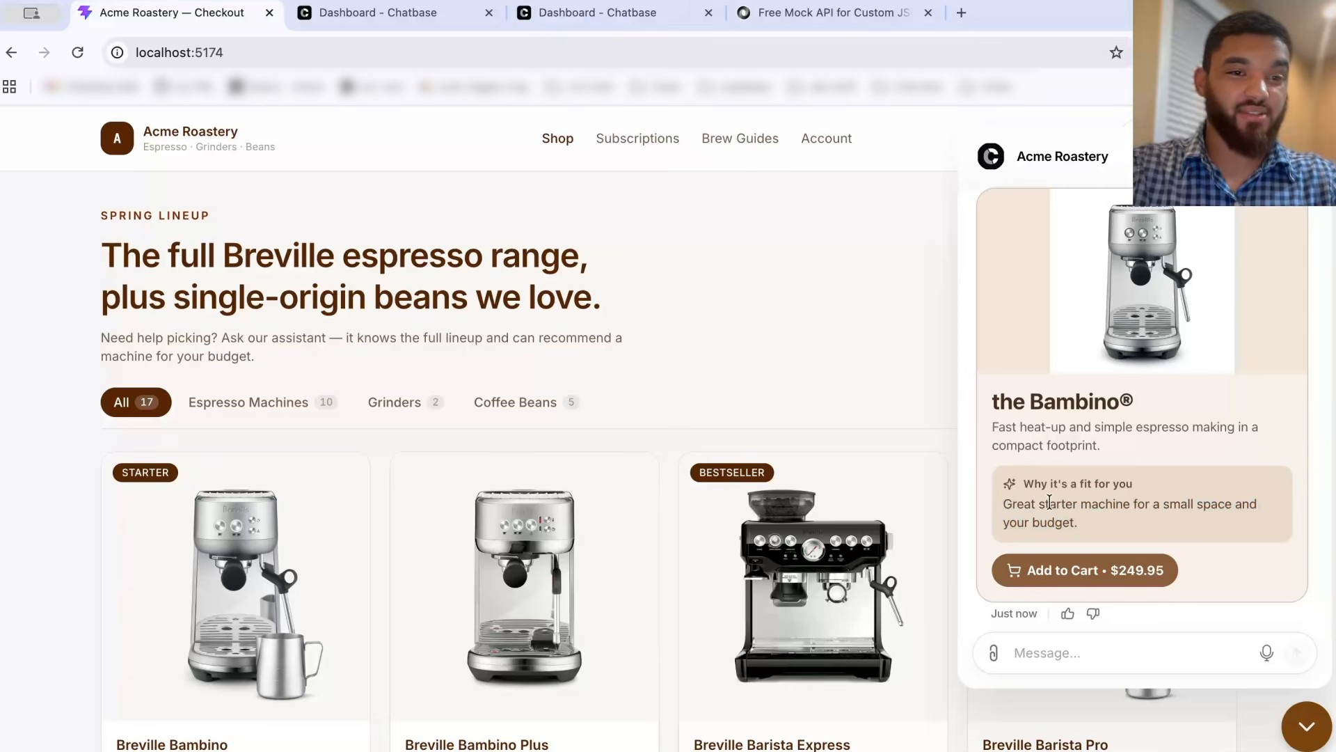
pyautogui.moveTo(1088, 526); pyautogui.dragTo(1003, 503)
pyautogui.click(1054, 544)
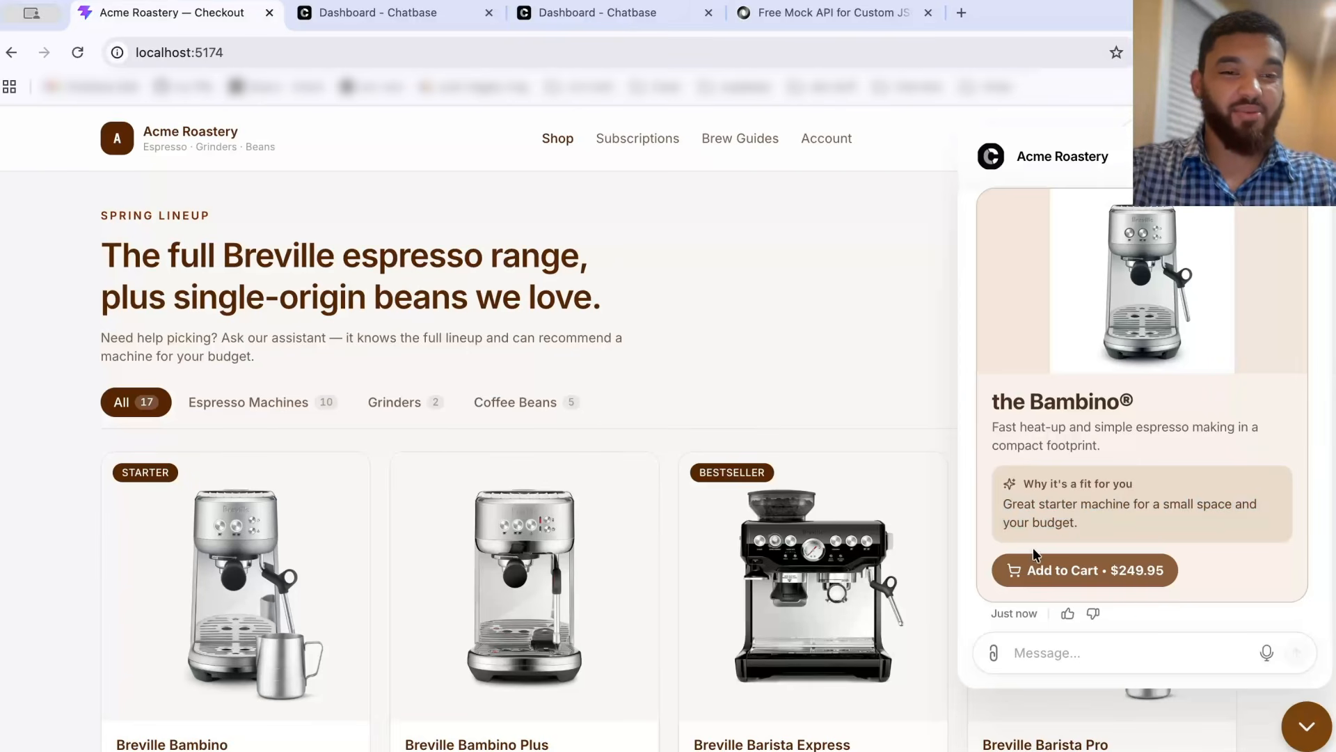
pyautogui.click(1067, 572)
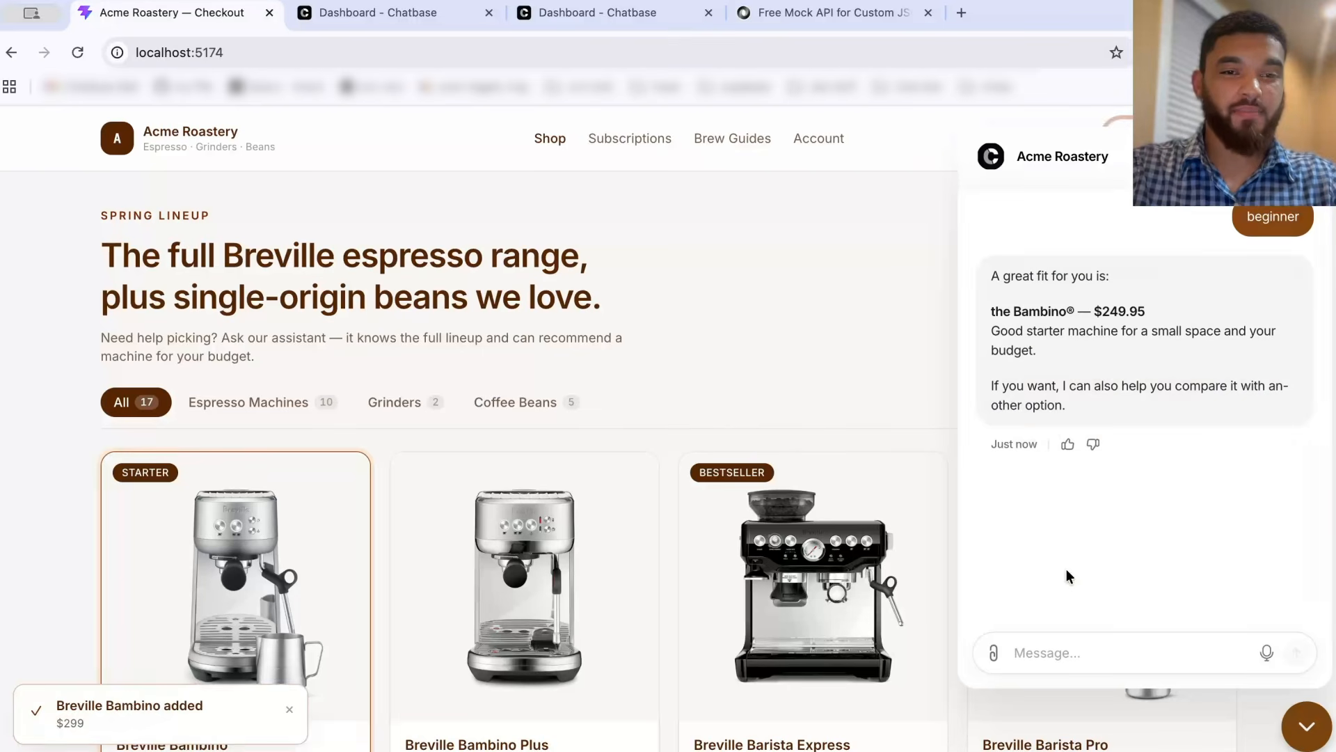
pyautogui.click(1307, 726)
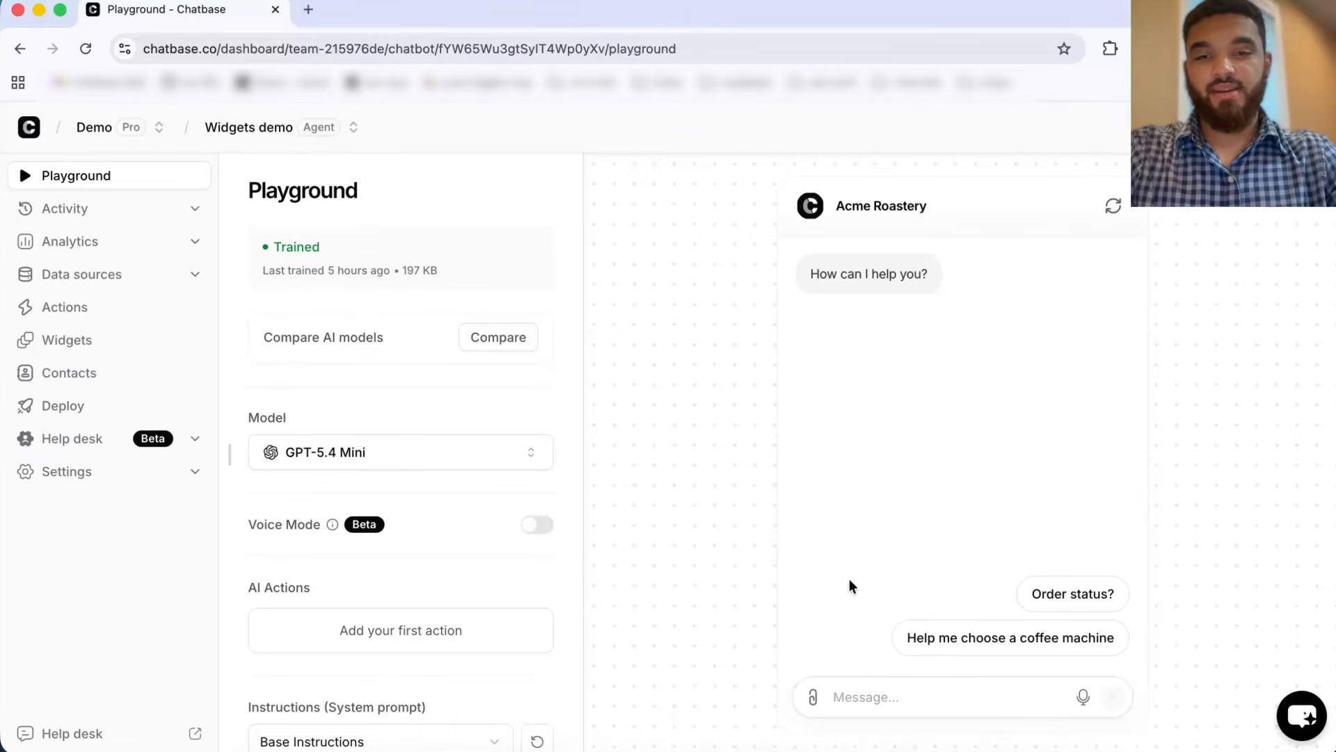
# Step: Switch to the Chatbase Playground and ask the agent "what machines do you have?"
pyautogui.click(840, 695)
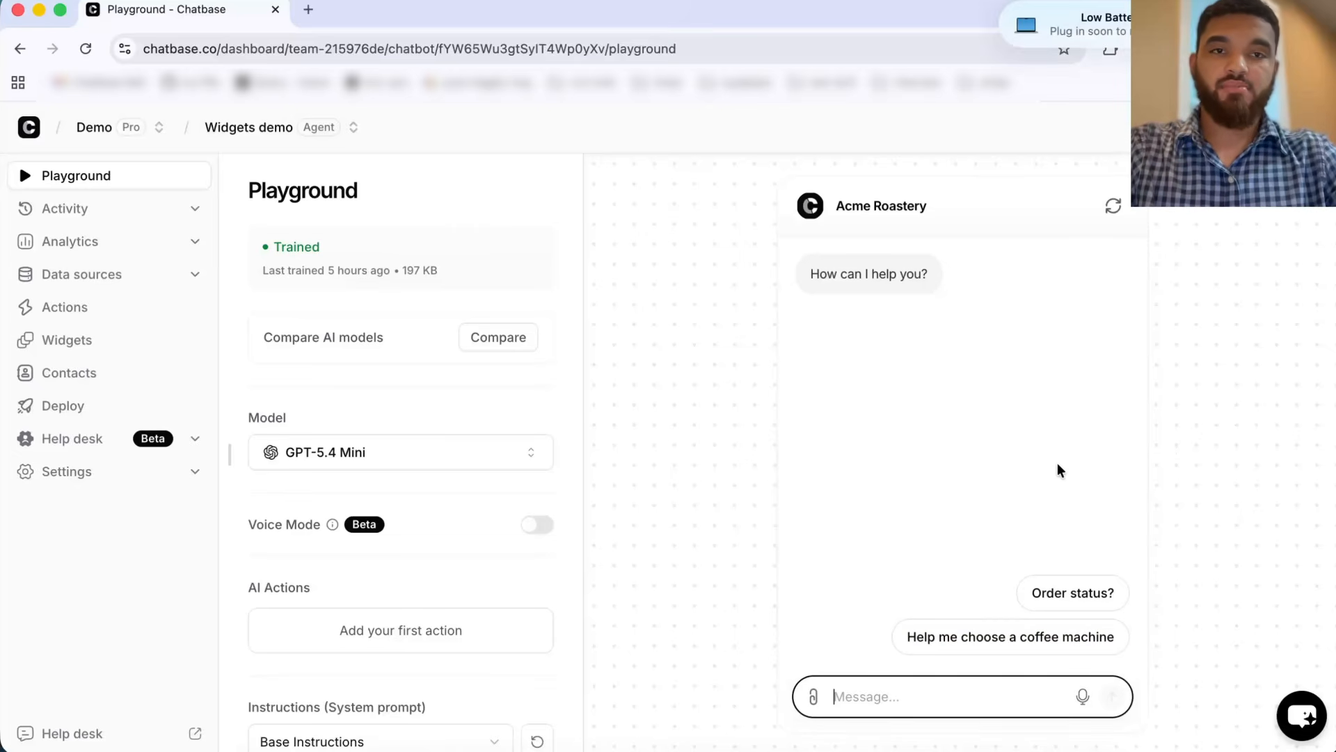
pyautogui.write('what ')
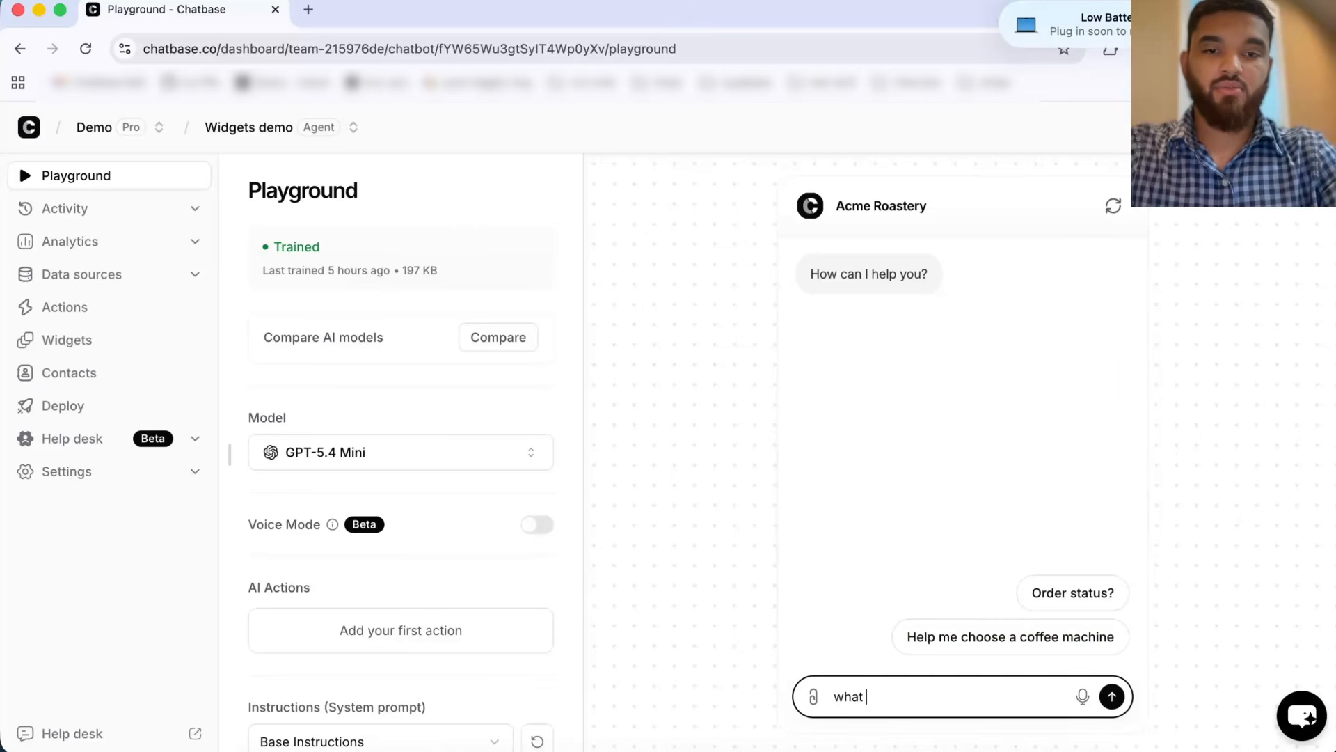
pyautogui.write('machines ')
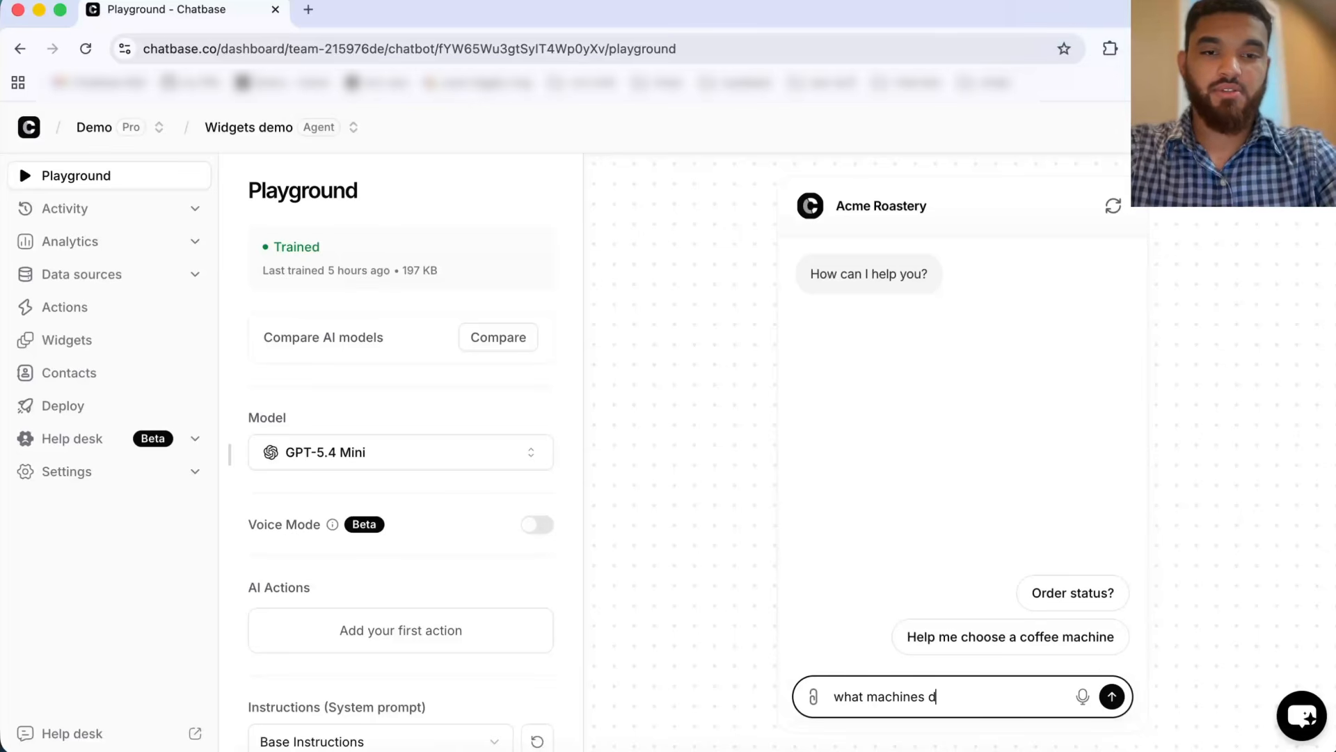
pyautogui.write('do you have?')
pyautogui.press('Return')
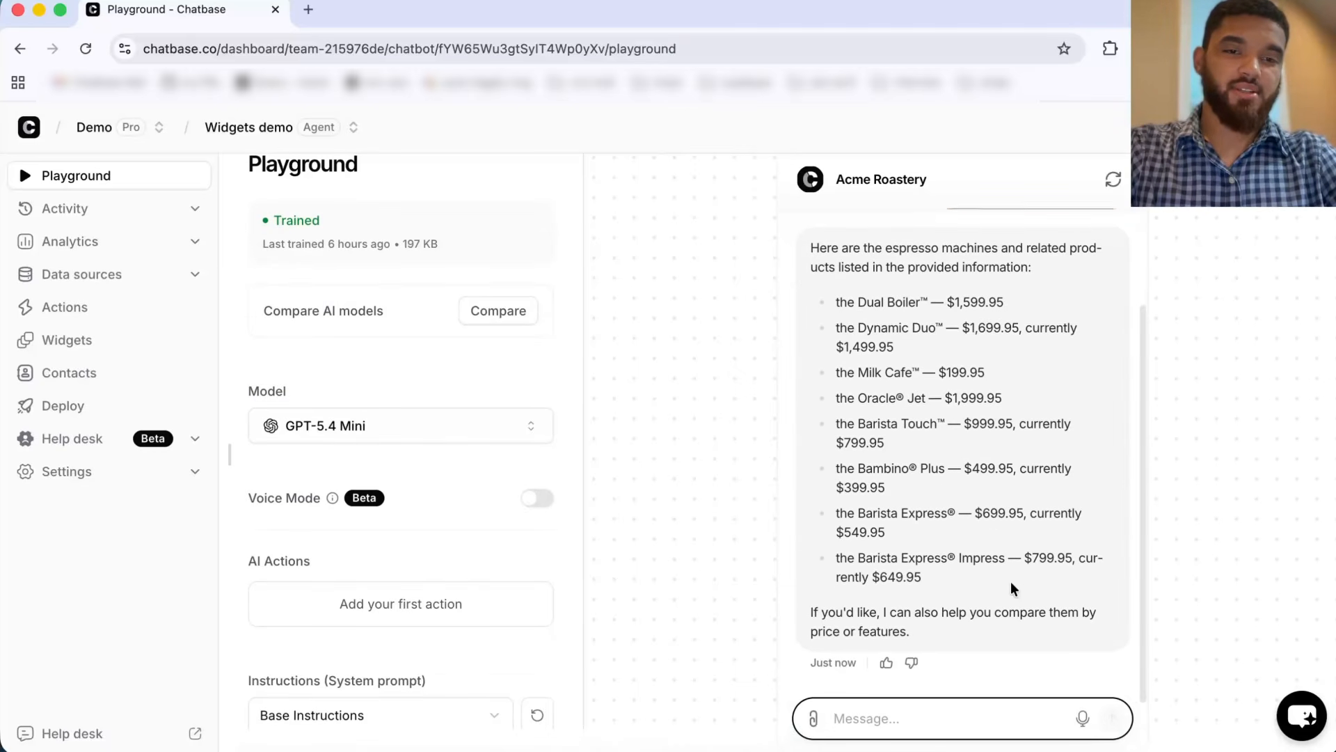
# Step: Open Actions and start creating a custom action
pyautogui.click(81, 310)
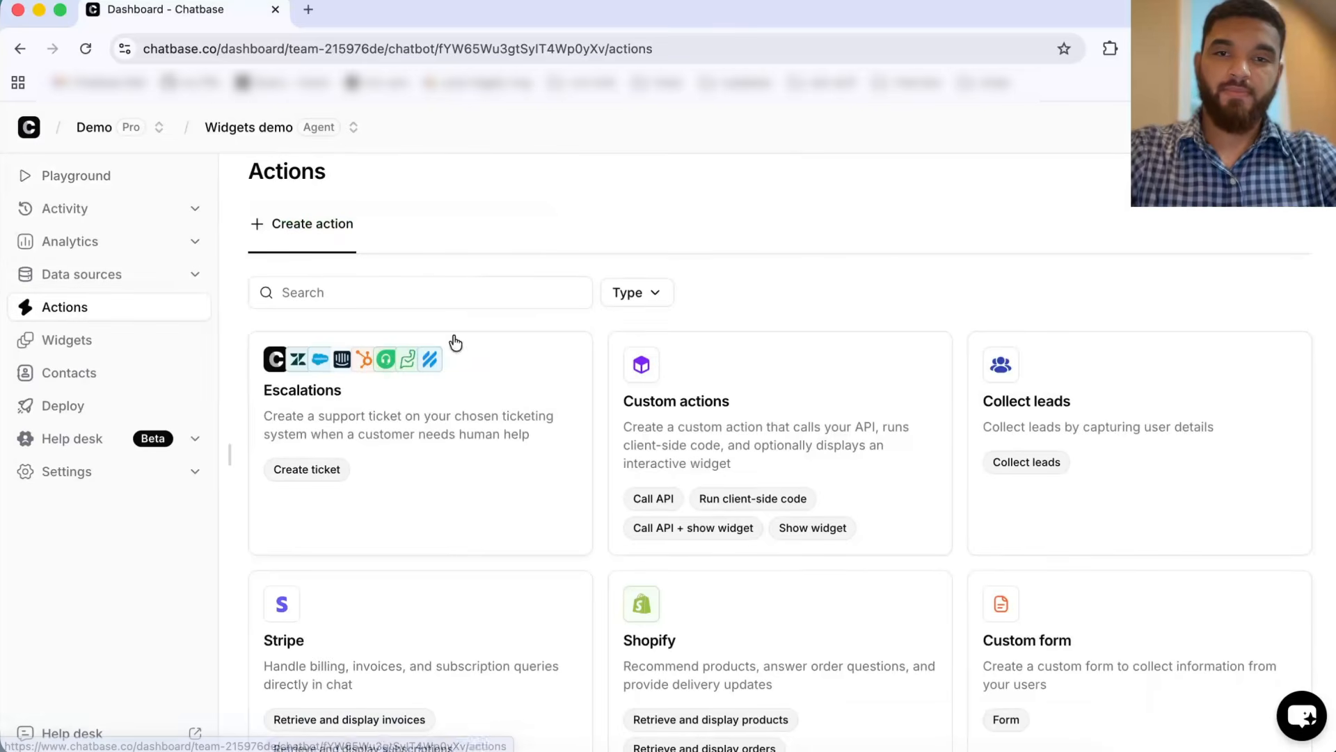
pyautogui.click(713, 405)
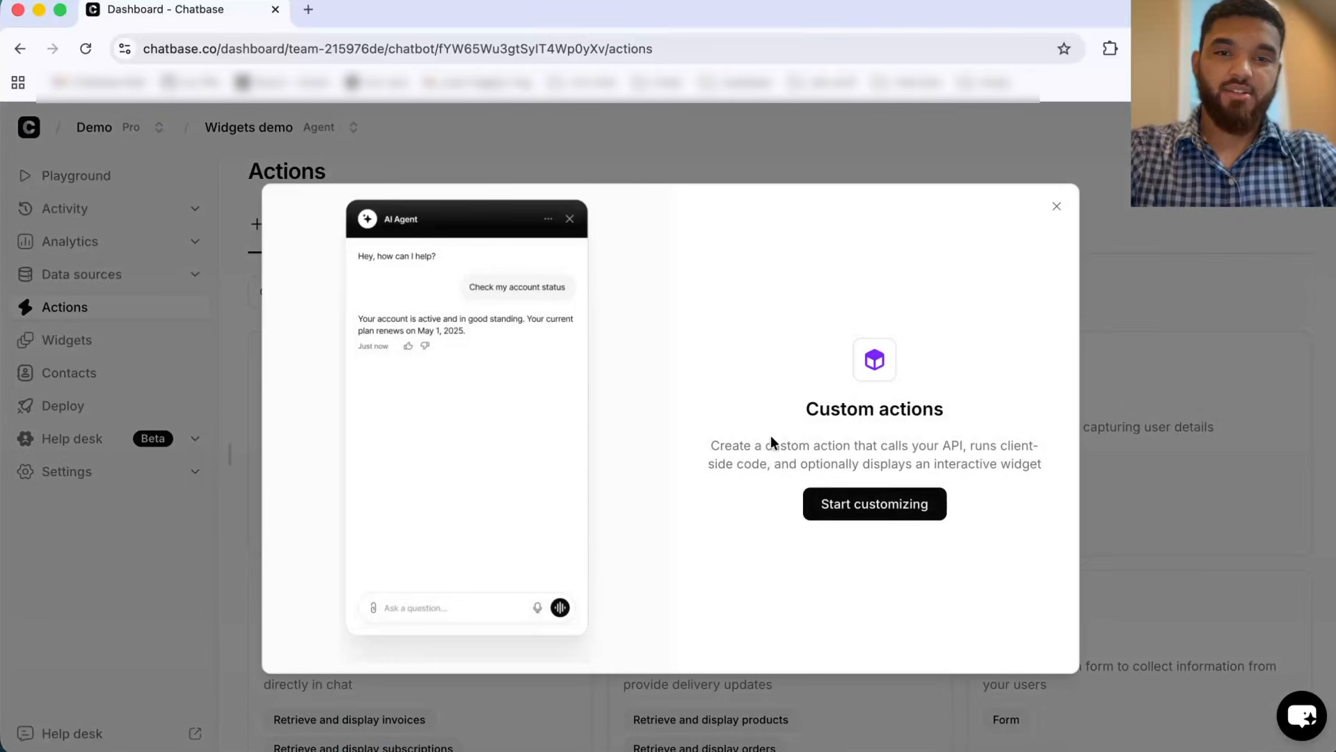
pyautogui.click(848, 508)
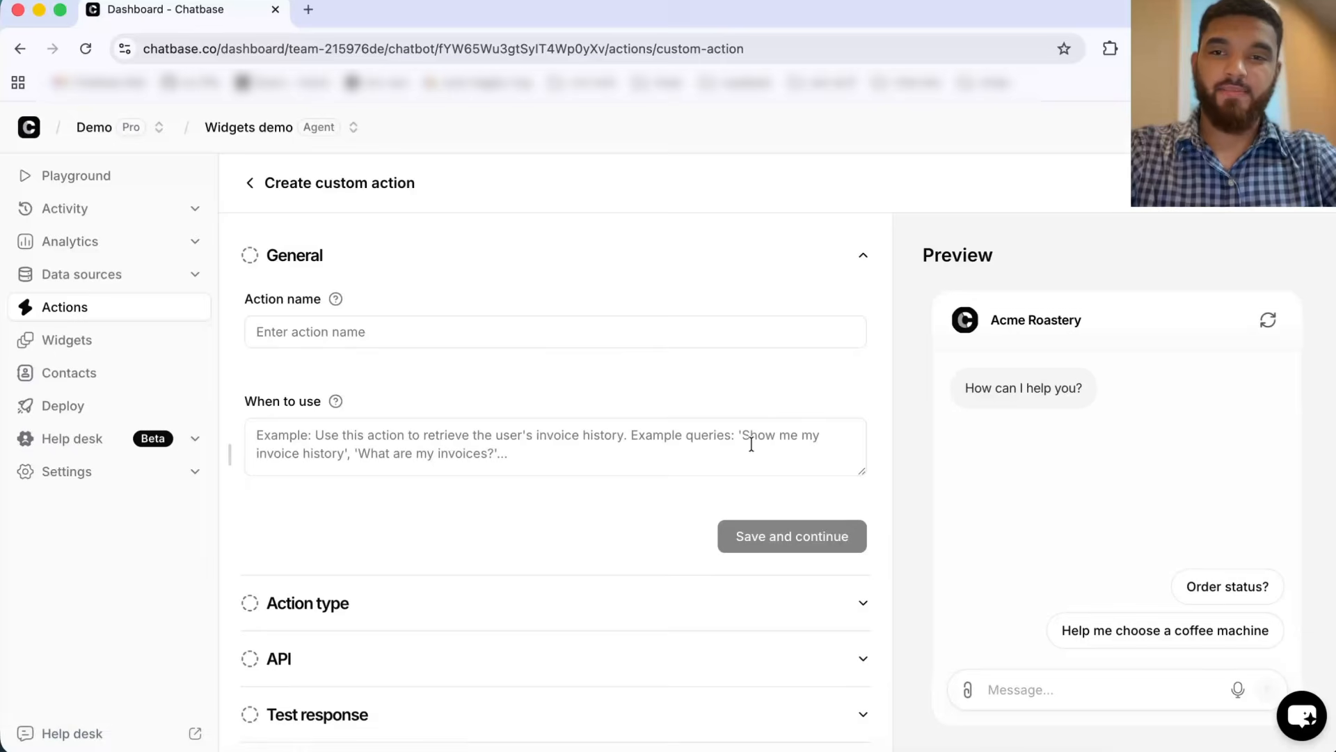
# Step: Name the action recs, paste the coffee-machine recommendation instructions as when to use, and save
pyautogui.click(445, 333)
pyautogui.write('recs')
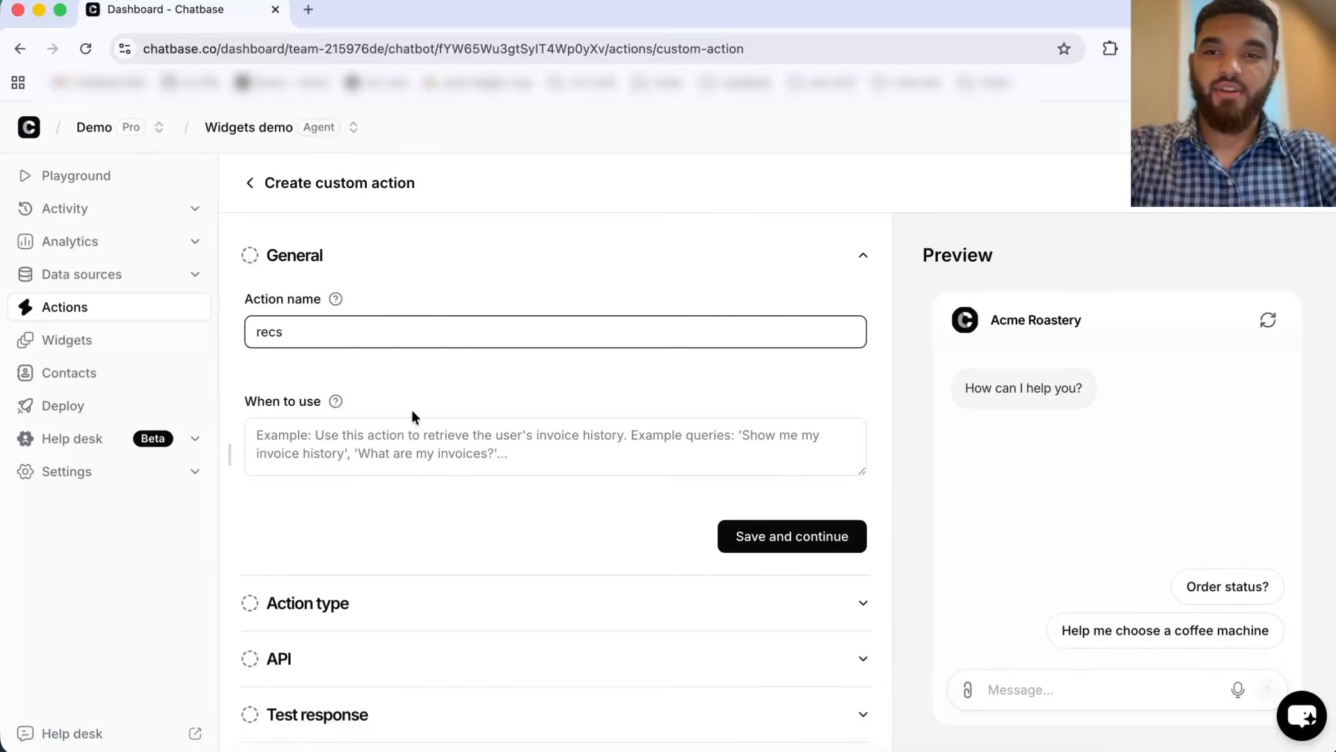
pyautogui.click(409, 443)
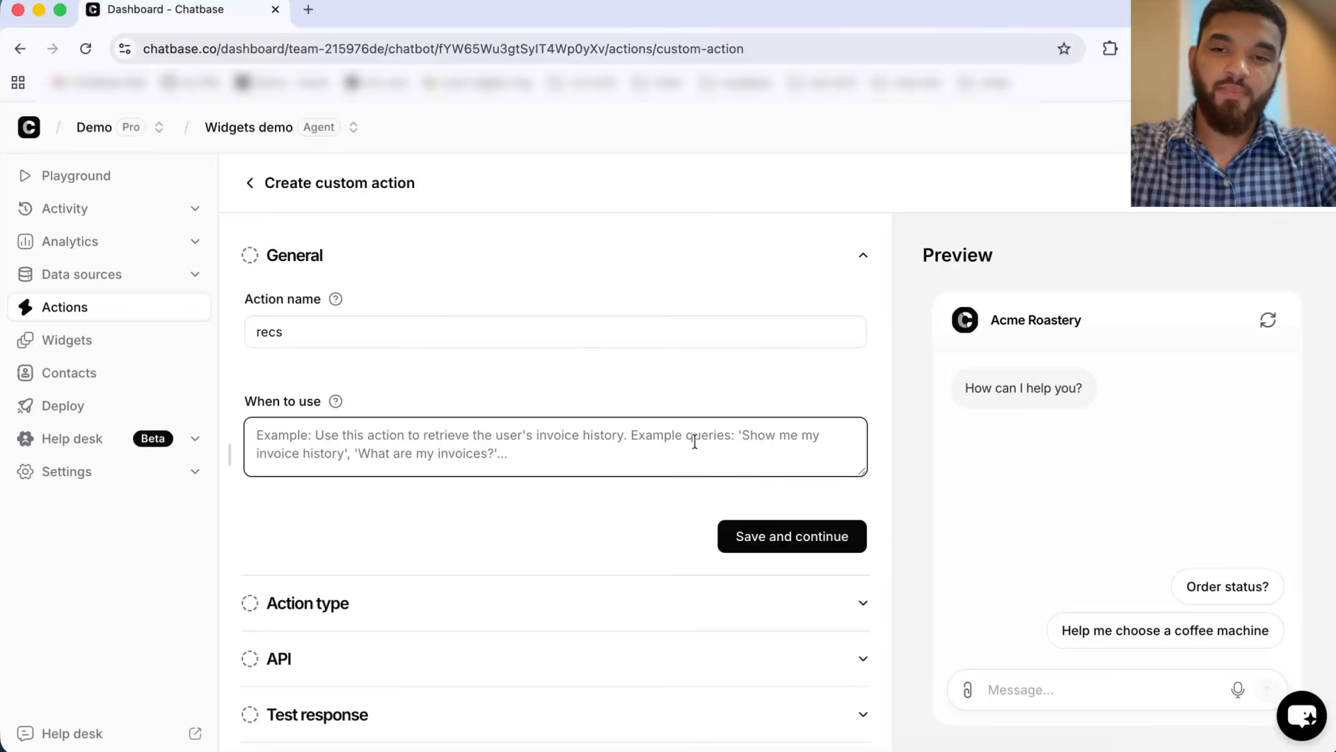
pyautogui.write('when the user asks to help them choose a coffee machine, we first want to know their budget, the size they prefer, and how experienced they are with coffee. Ask the questions one at a time in natural conversation. Once we have all this information, we can recommend one product. for the fitreason in the widget, keep it short. It has to be personalized and feel genuine.  The id of the product is the code. For example bes450 or bes500, etc. Be sure to pass the image of the product as is to the widget')
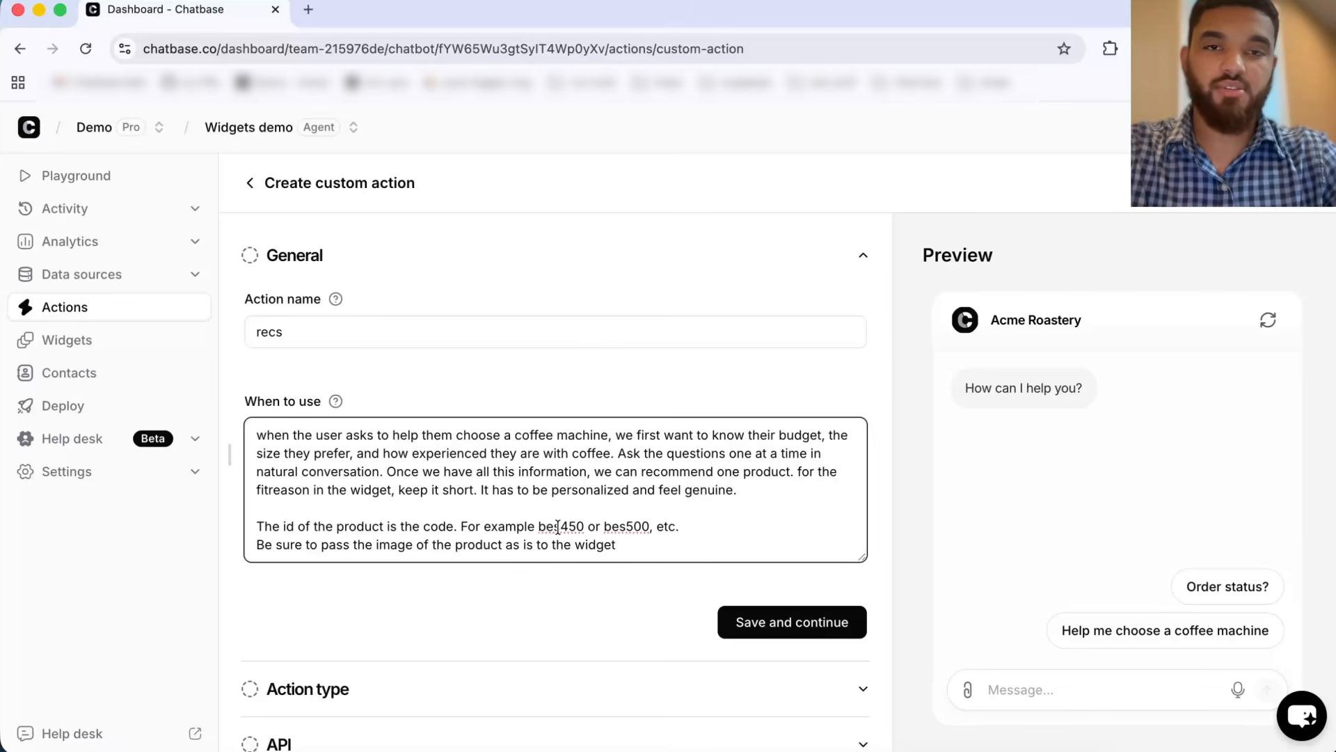
pyautogui.click(783, 629)
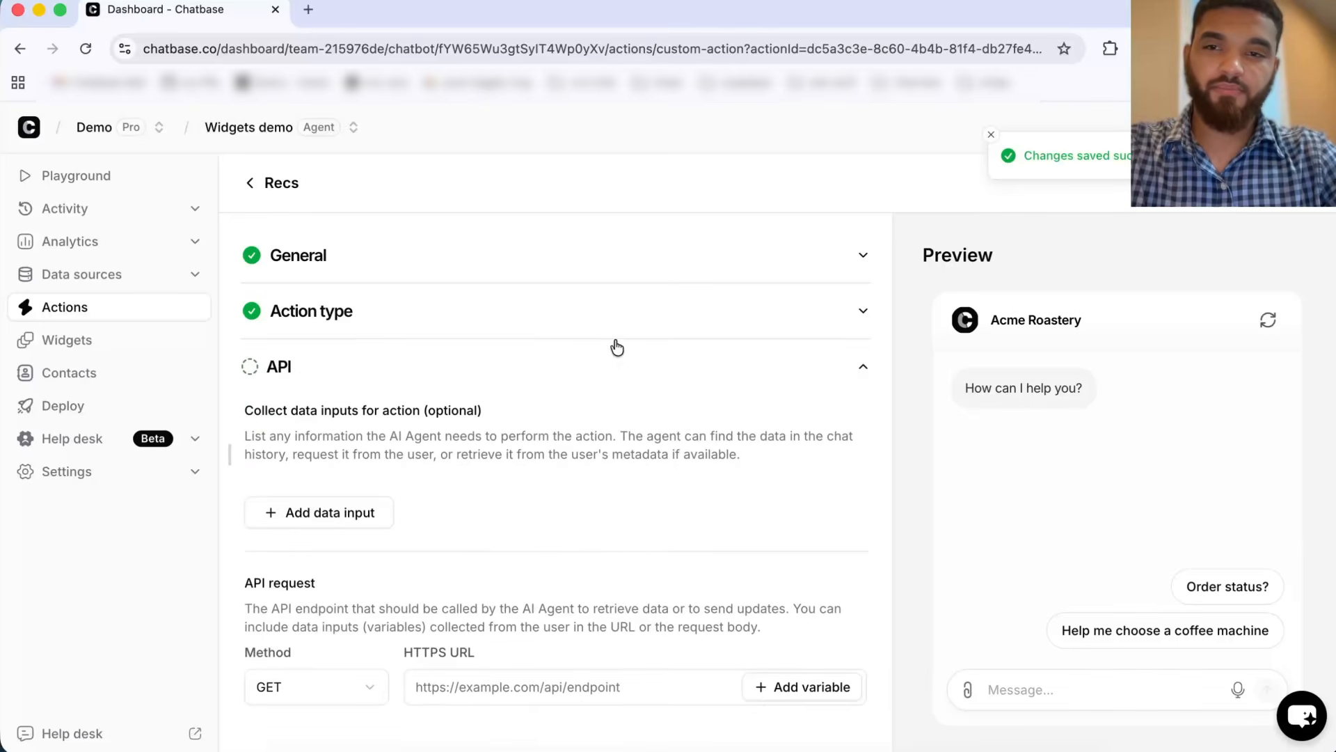
# Step: Set the action type to Show widget and save
pyautogui.click(552, 314)
pyautogui.click(480, 583)
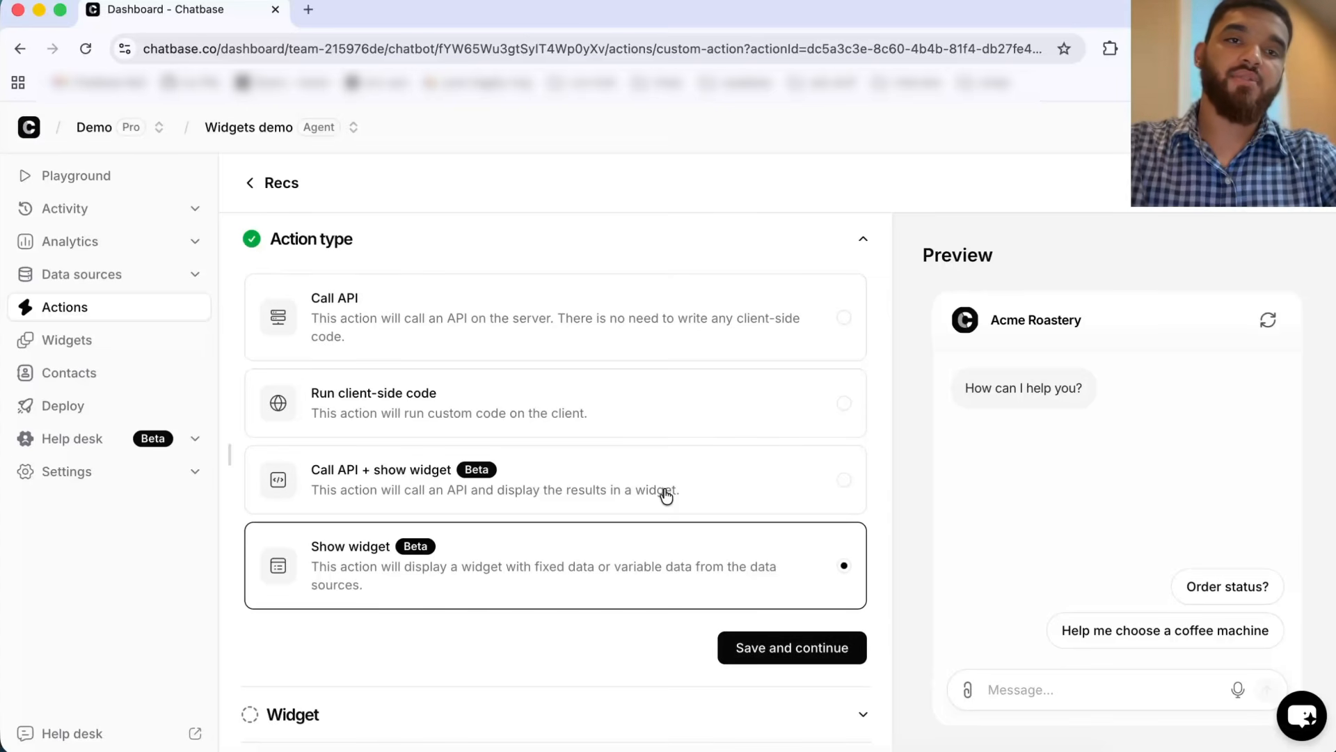
pyautogui.click(761, 649)
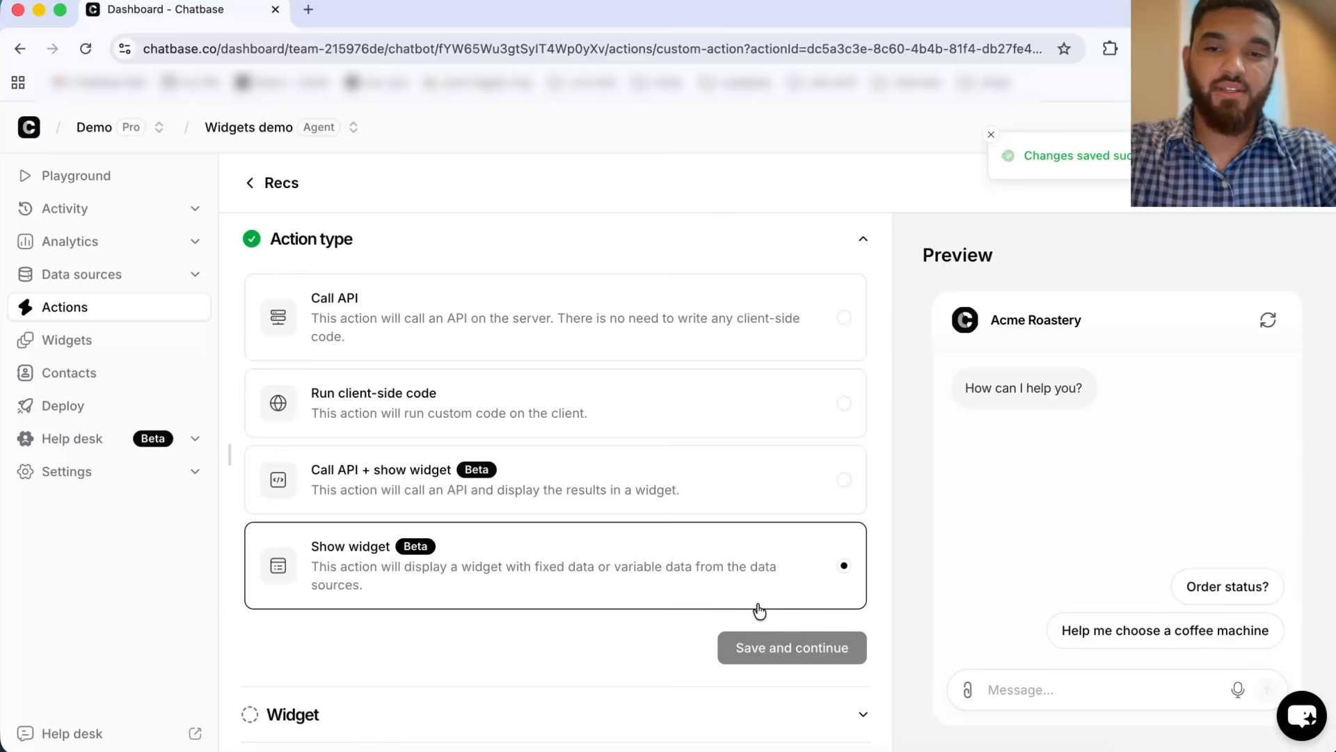
# Step: Open the widget picker for the action and browse the gallery templates
pyautogui.scroll(-1, 620, 607)
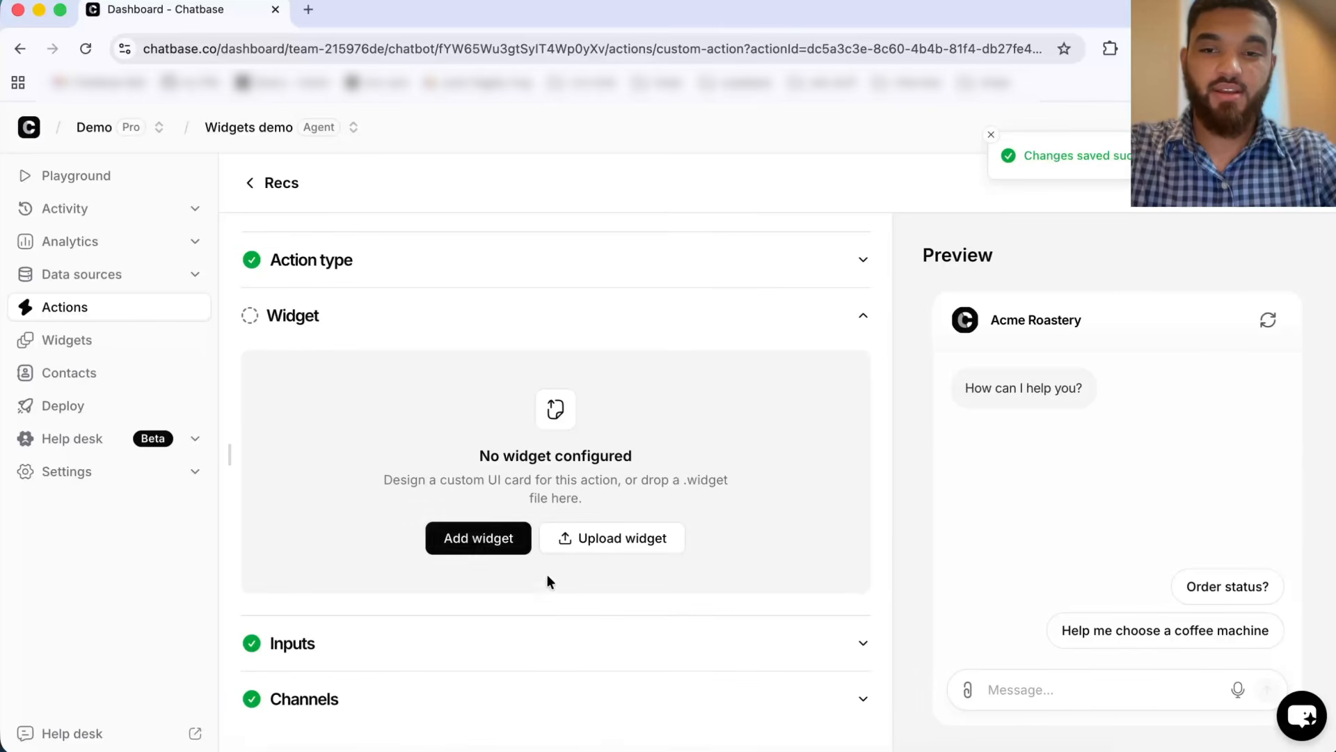
pyautogui.click(502, 545)
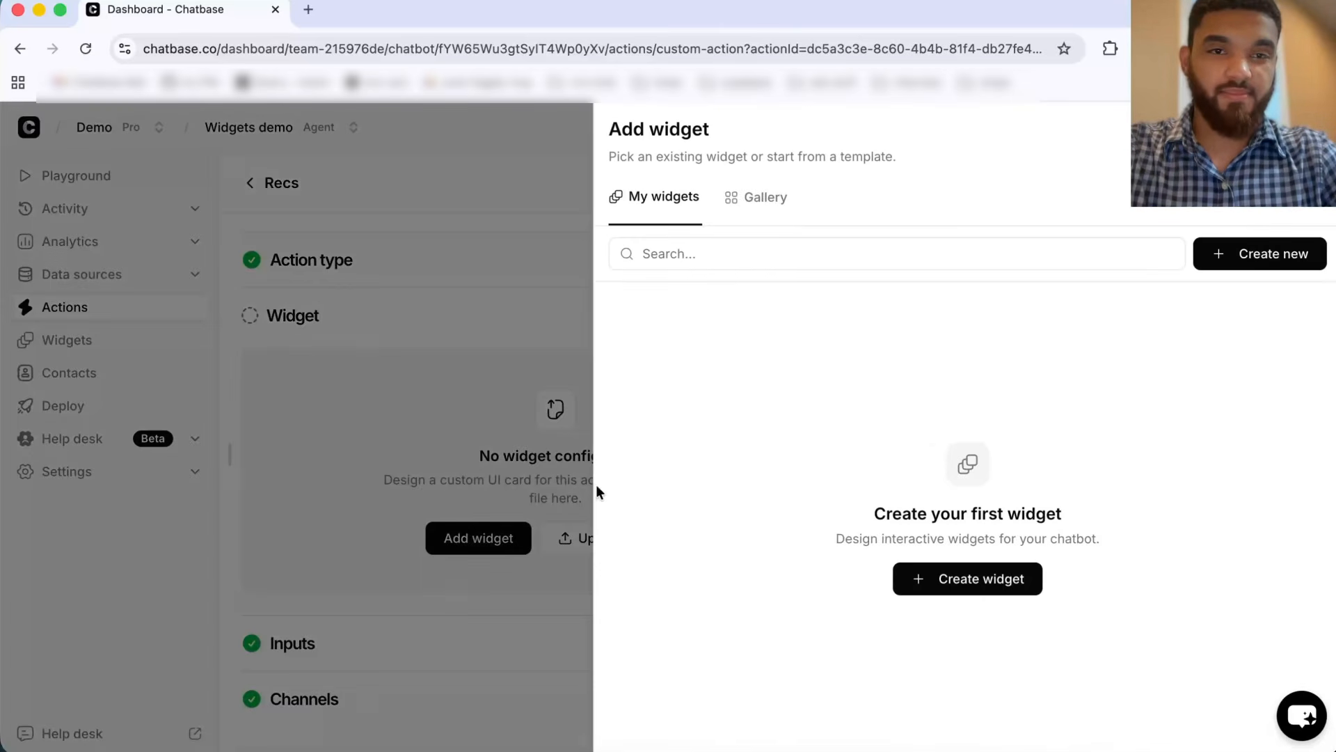
pyautogui.click(765, 199)
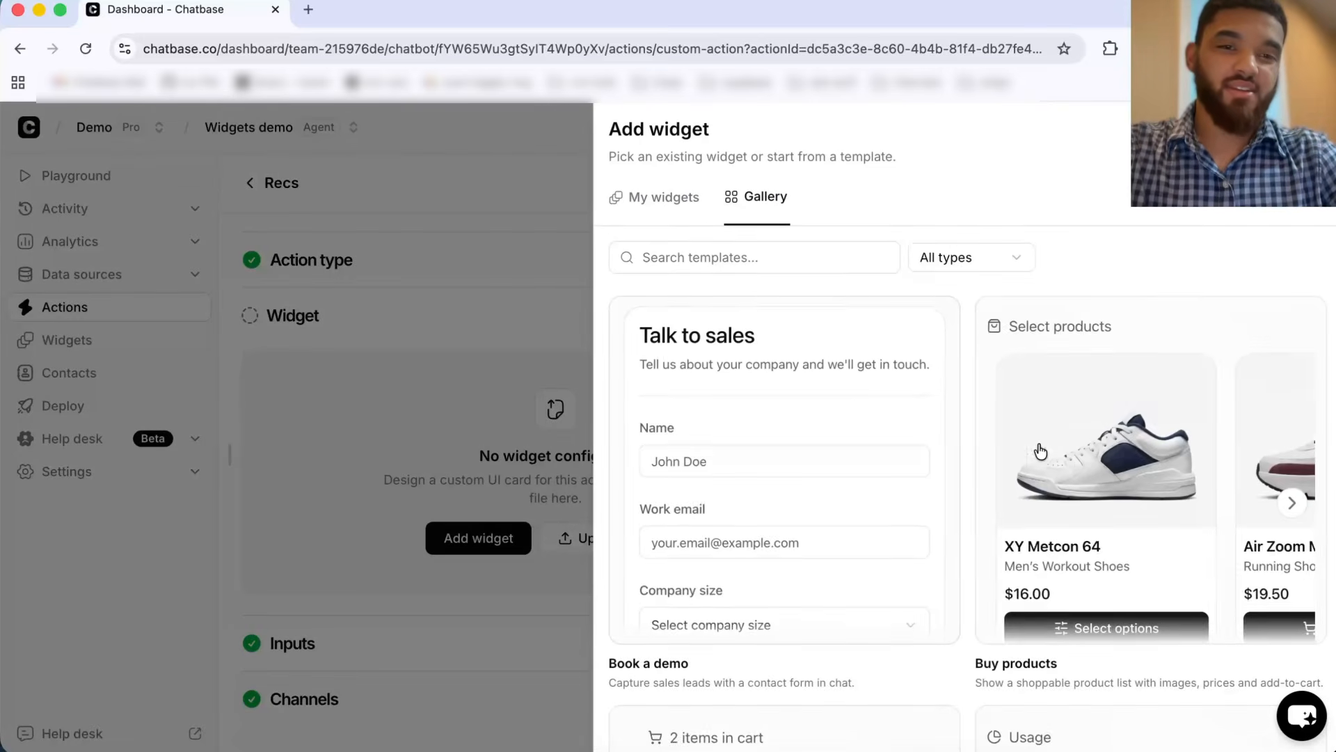
pyautogui.scroll(-1, 1064, 390)
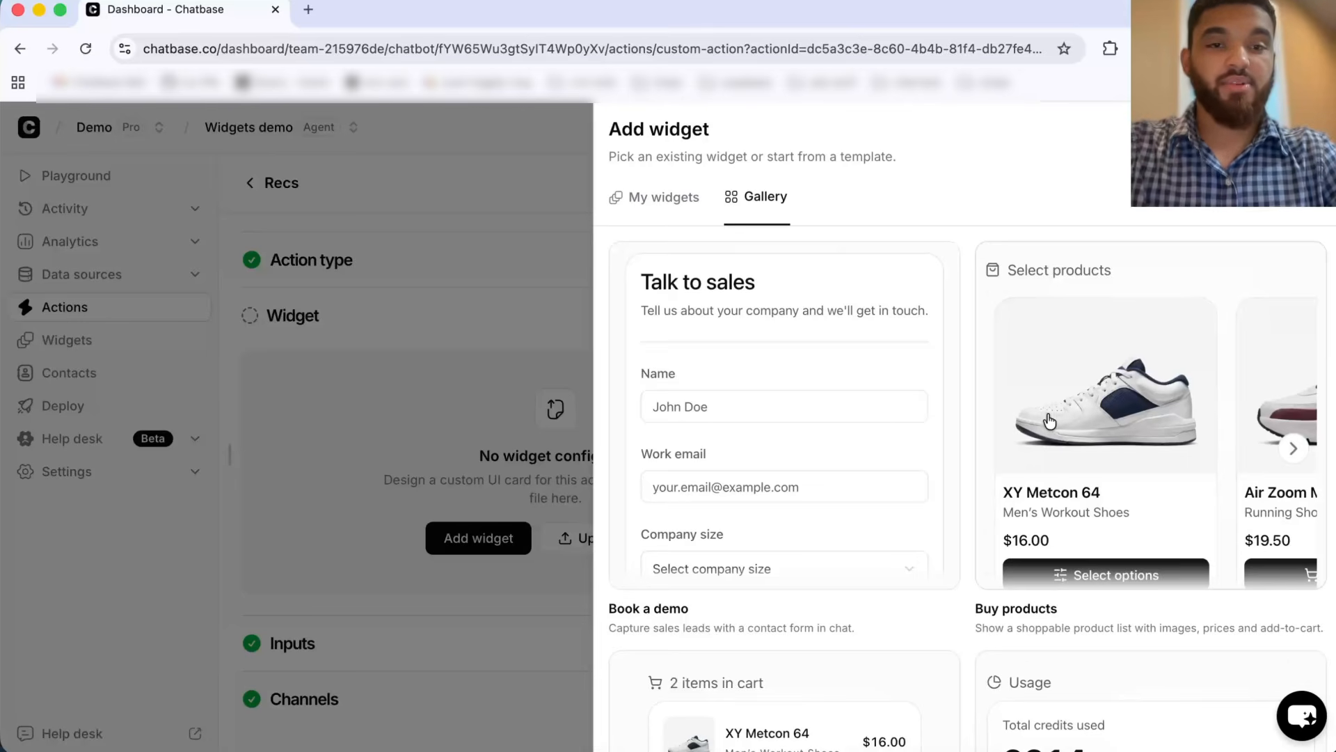
pyautogui.scroll(-1, 1050, 421)
pyautogui.scroll(-5, 1082, 515)
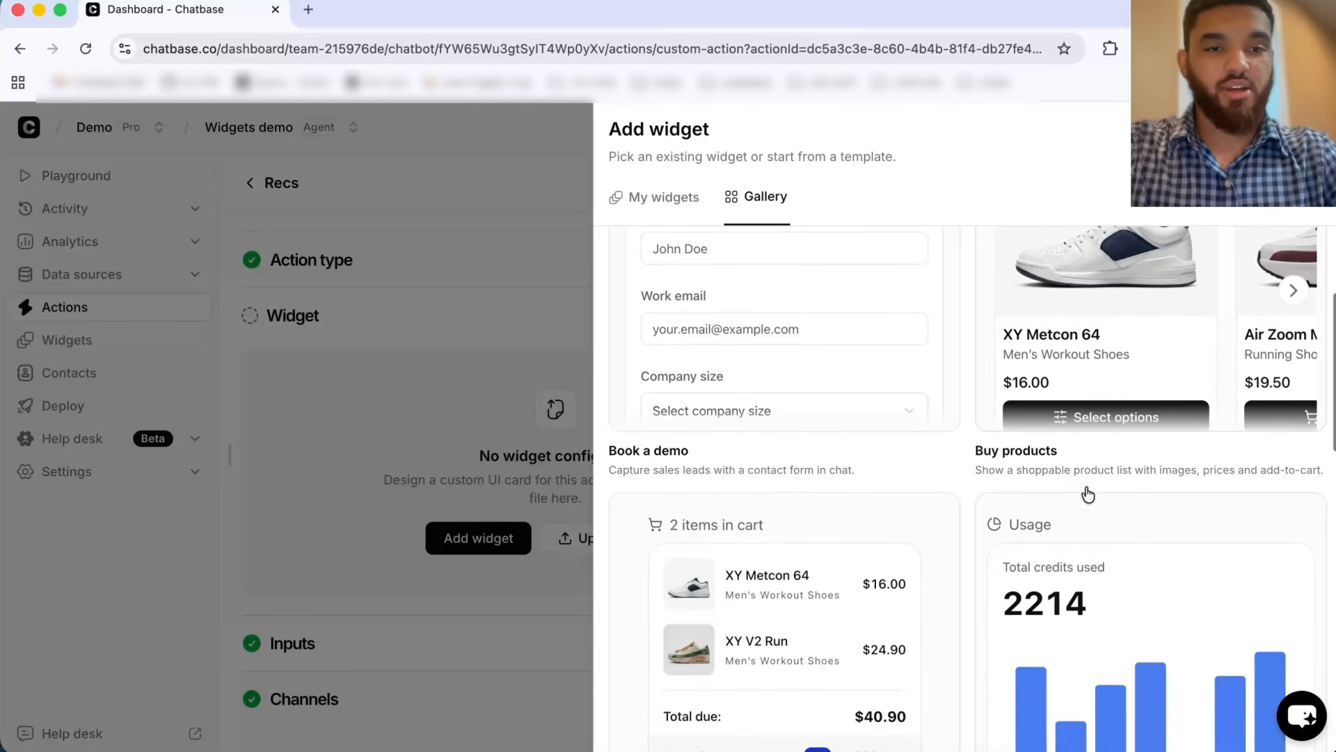
pyautogui.scroll(-4, 859, 513)
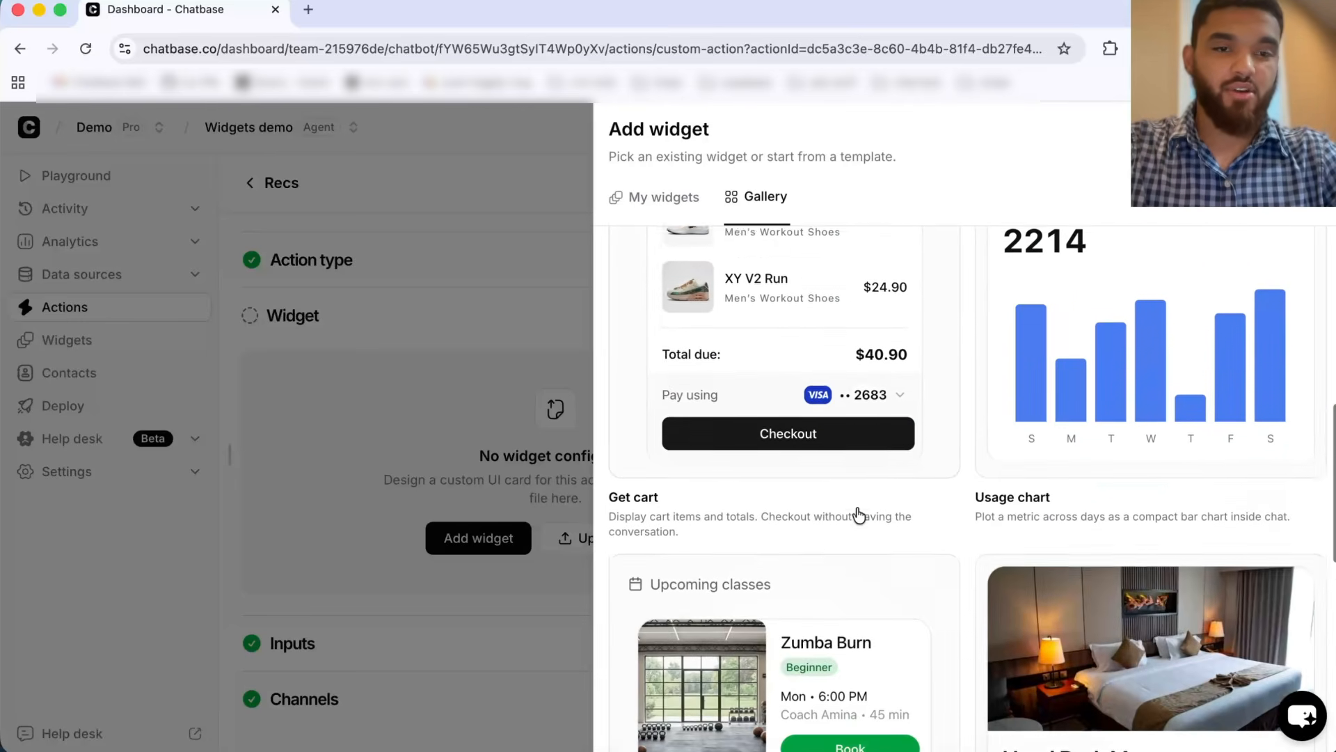
pyautogui.scroll(10, 1104, 603)
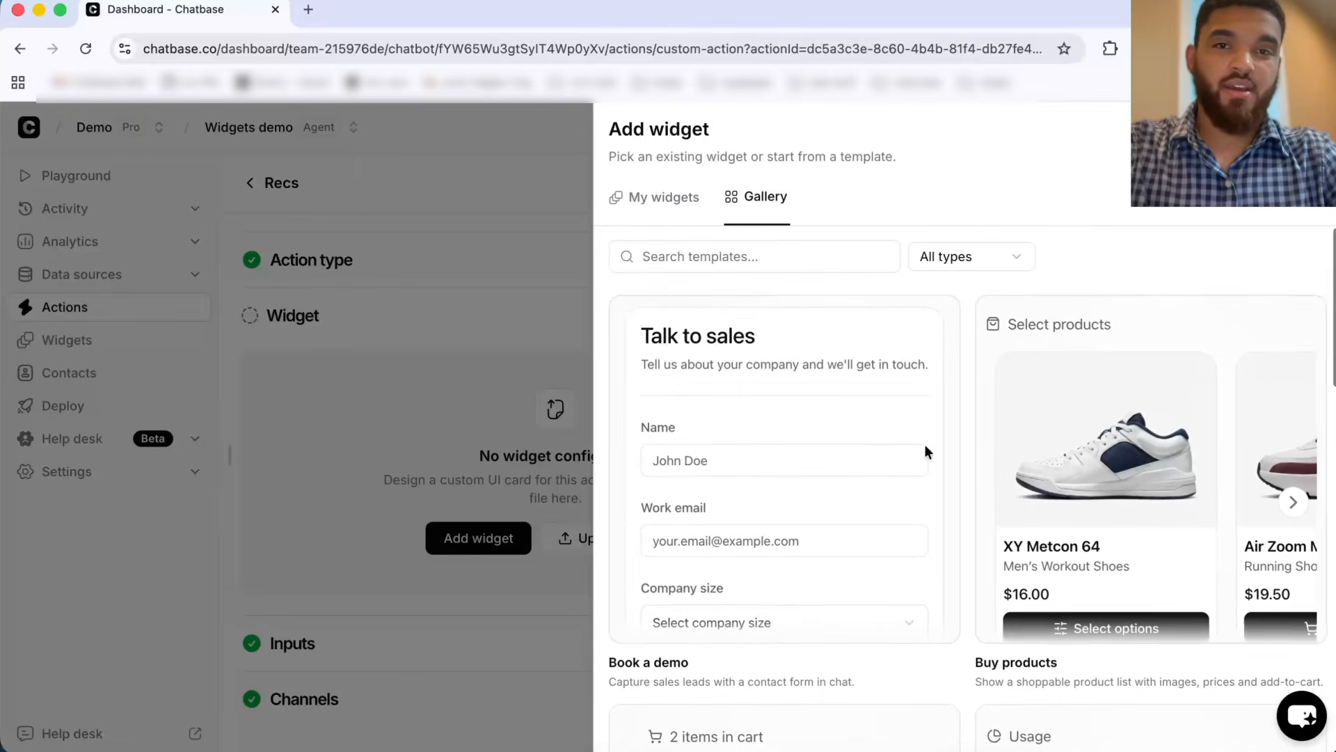
# Step: Create a new widget for the action and look through its Code, Functions and States tabs
pyautogui.click(665, 202)
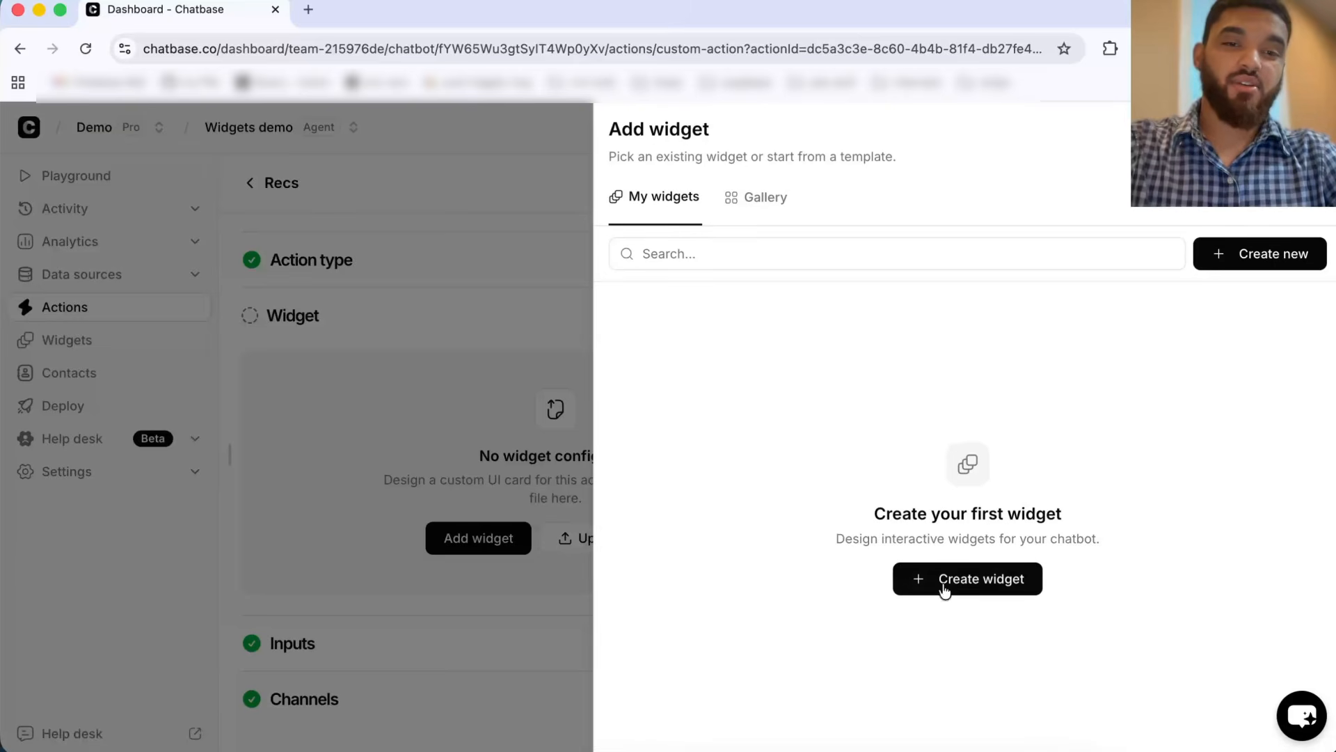
pyautogui.click(972, 584)
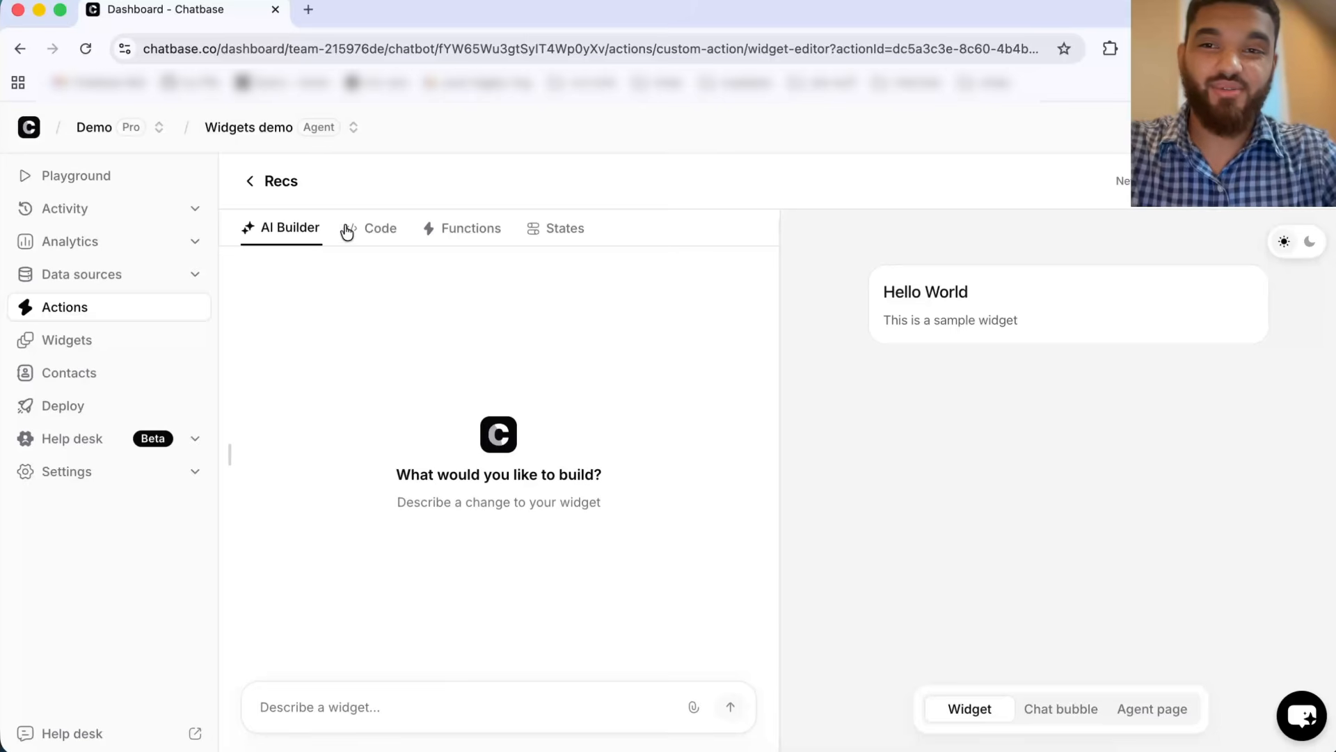
pyautogui.click(375, 228)
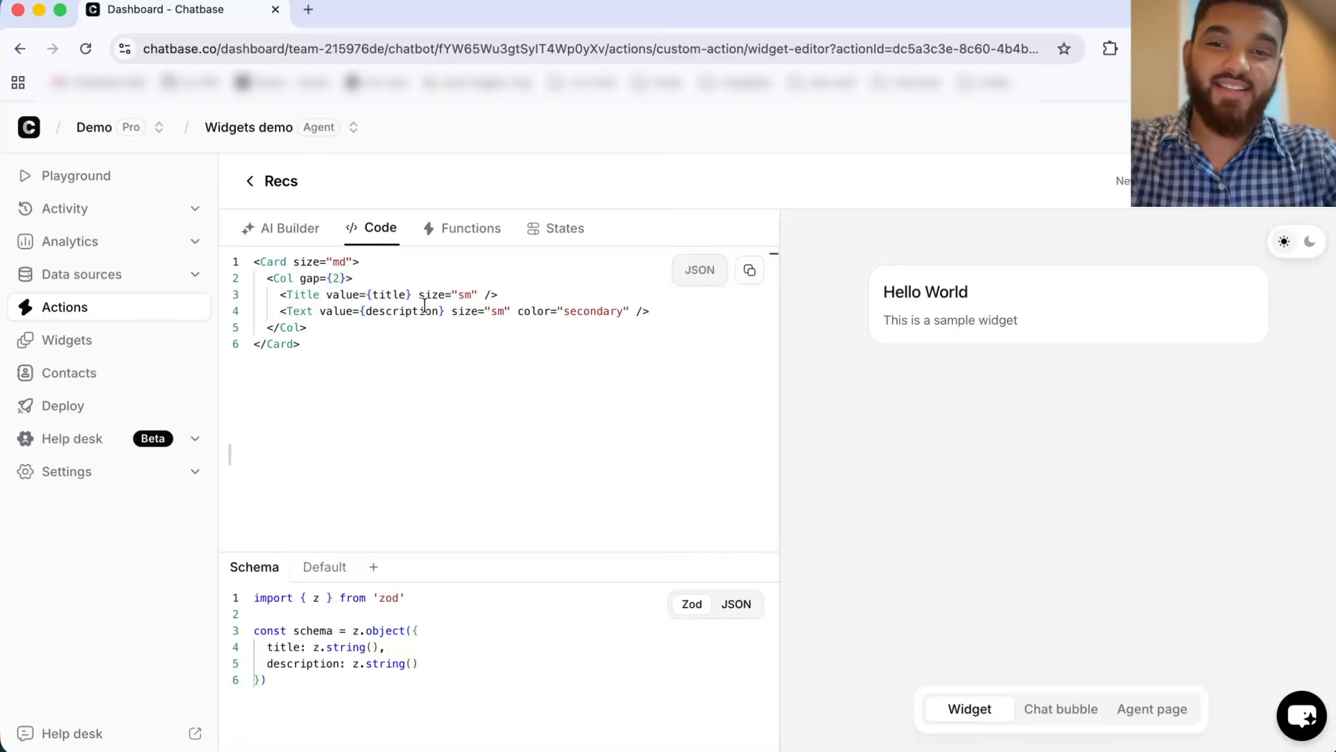
pyautogui.click(372, 327)
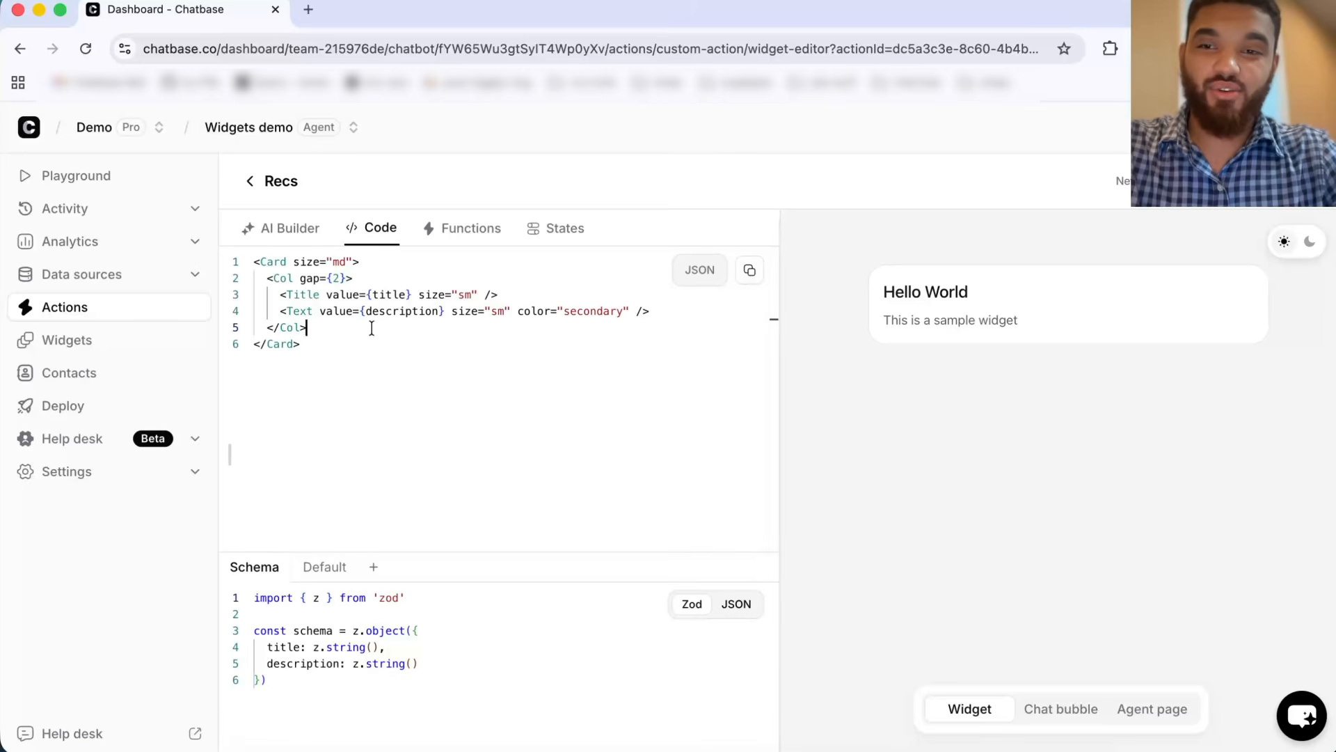
pyautogui.click(290, 345)
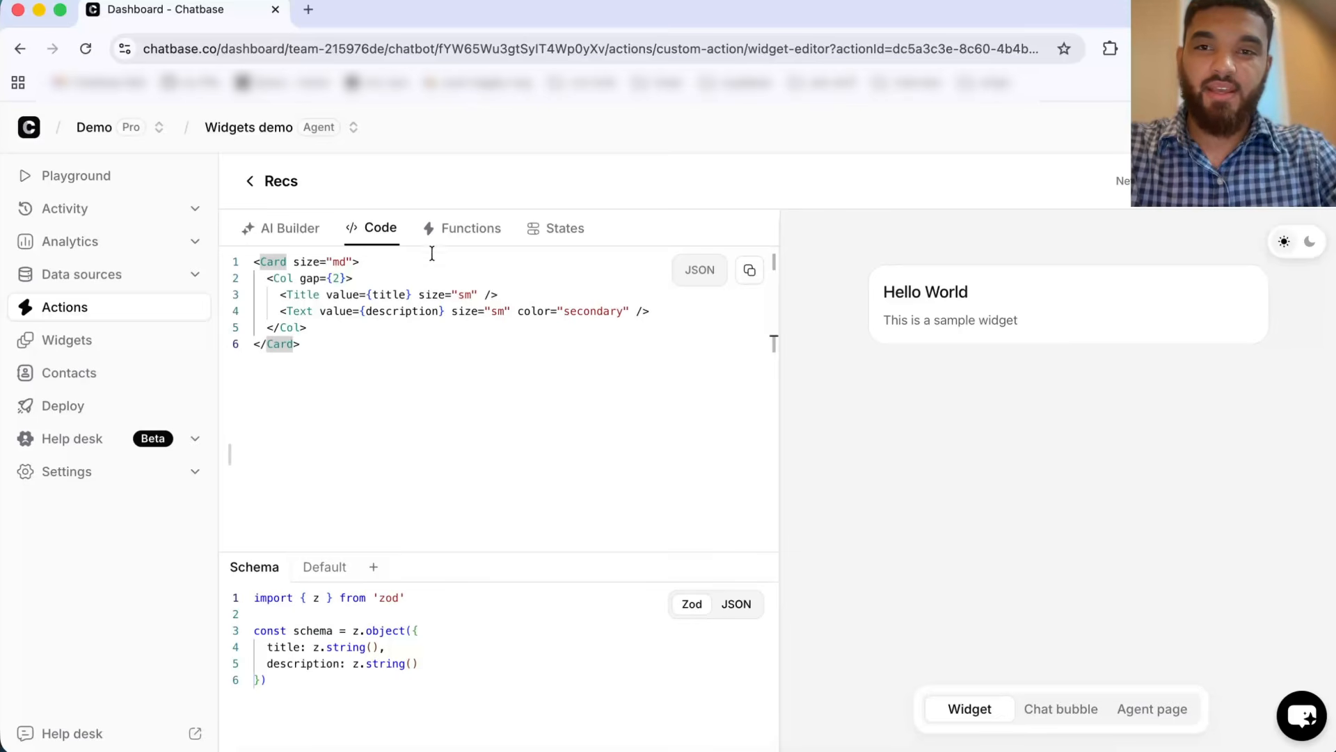
pyautogui.click(476, 242)
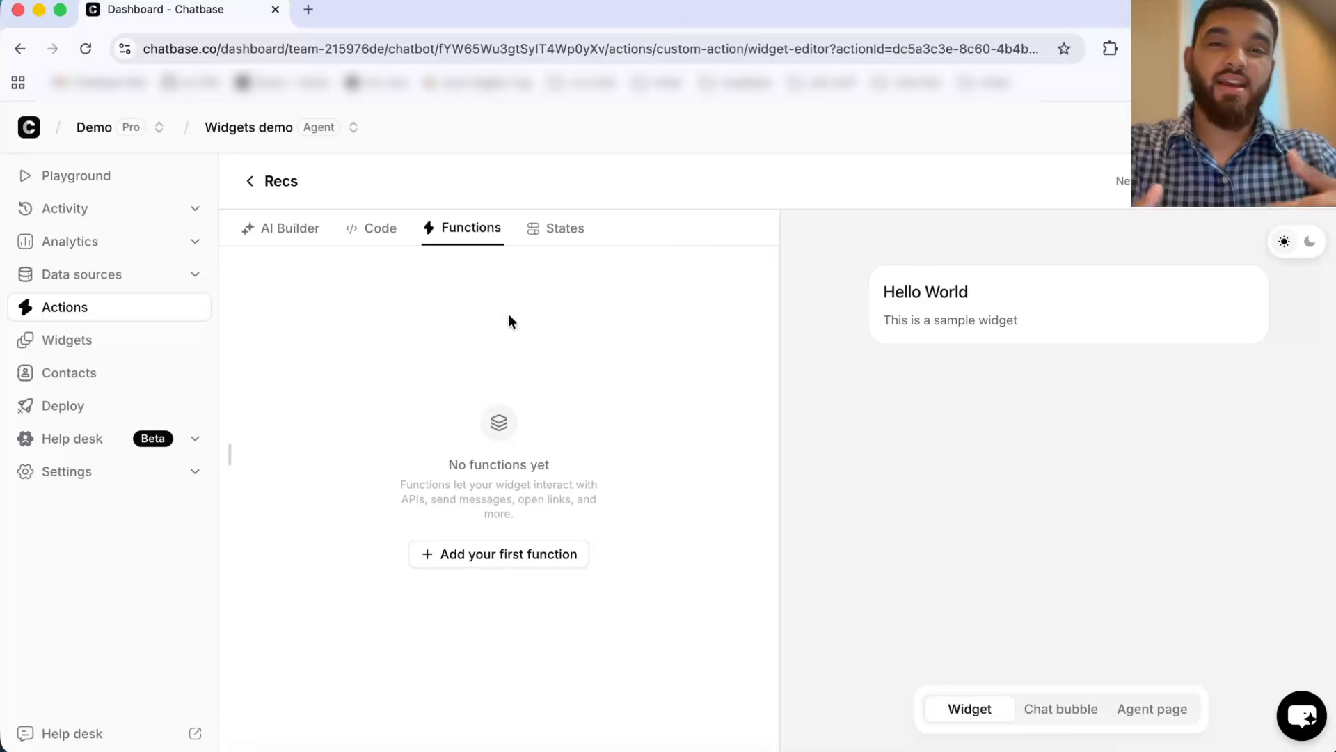
pyautogui.click(575, 237)
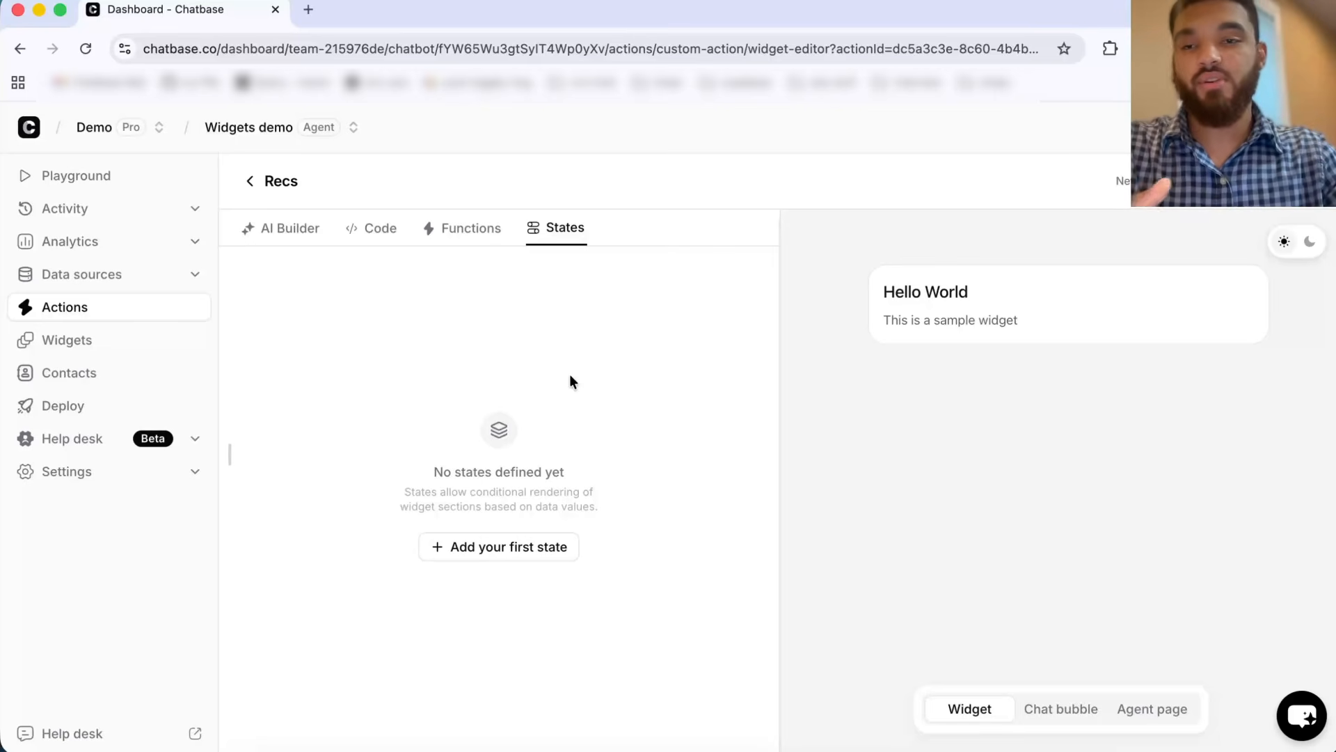
# Step: Describe to the AI Builder a product card: image, title, short description, why-it-fits section, and add to cart button with the price
pyautogui.click(319, 241)
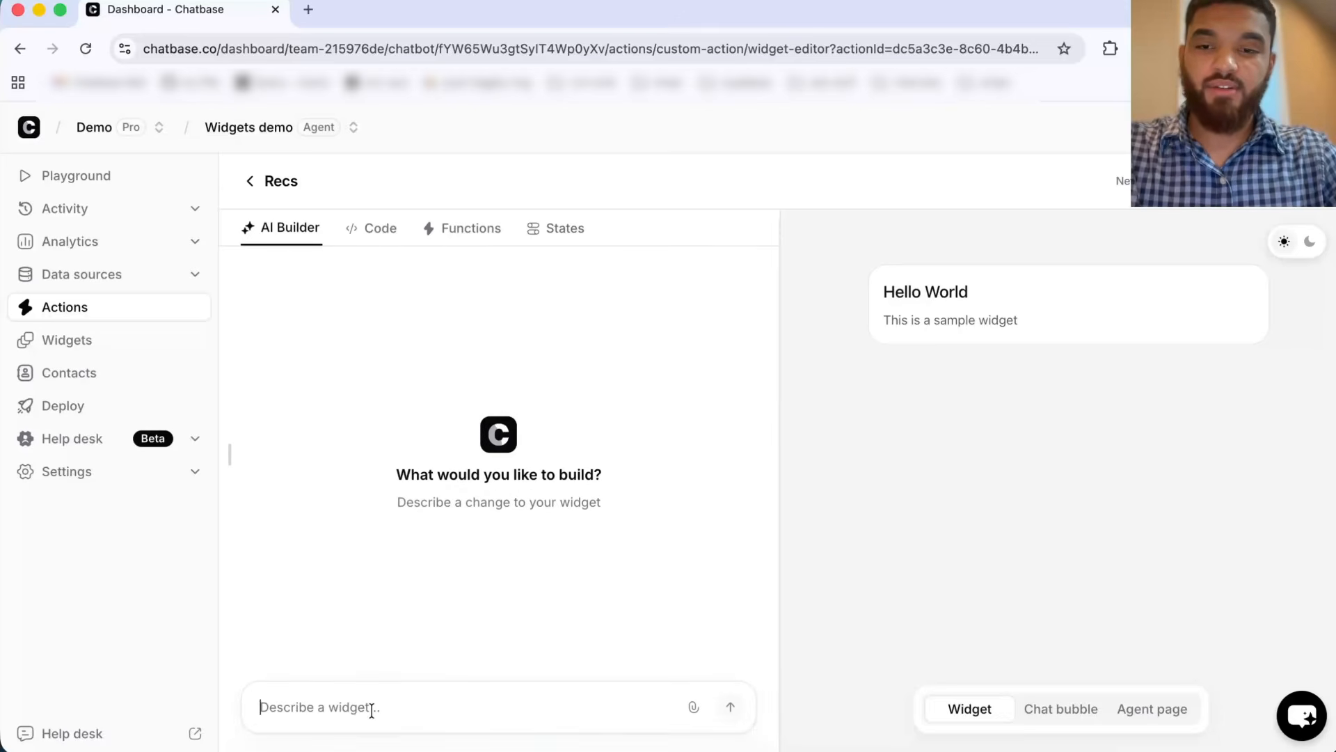
pyautogui.write('I want')
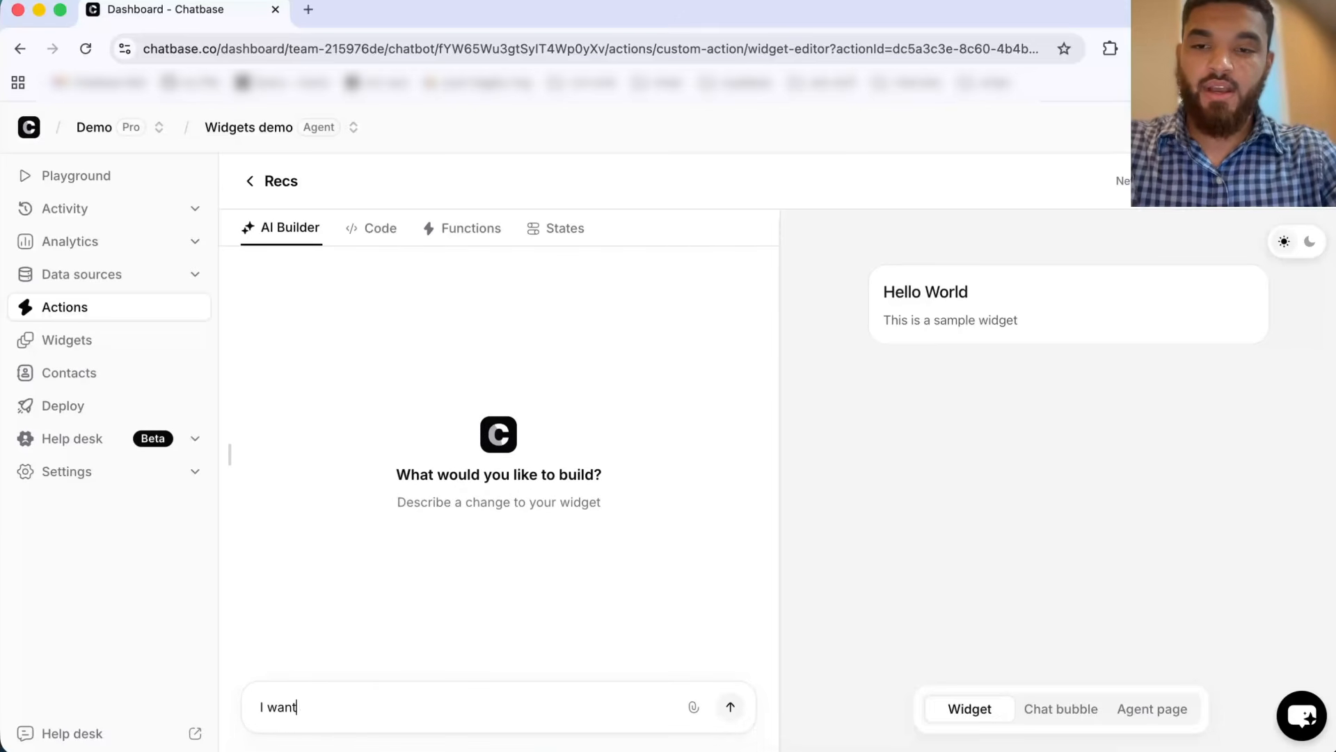
pyautogui.write(' a product card. Fir')
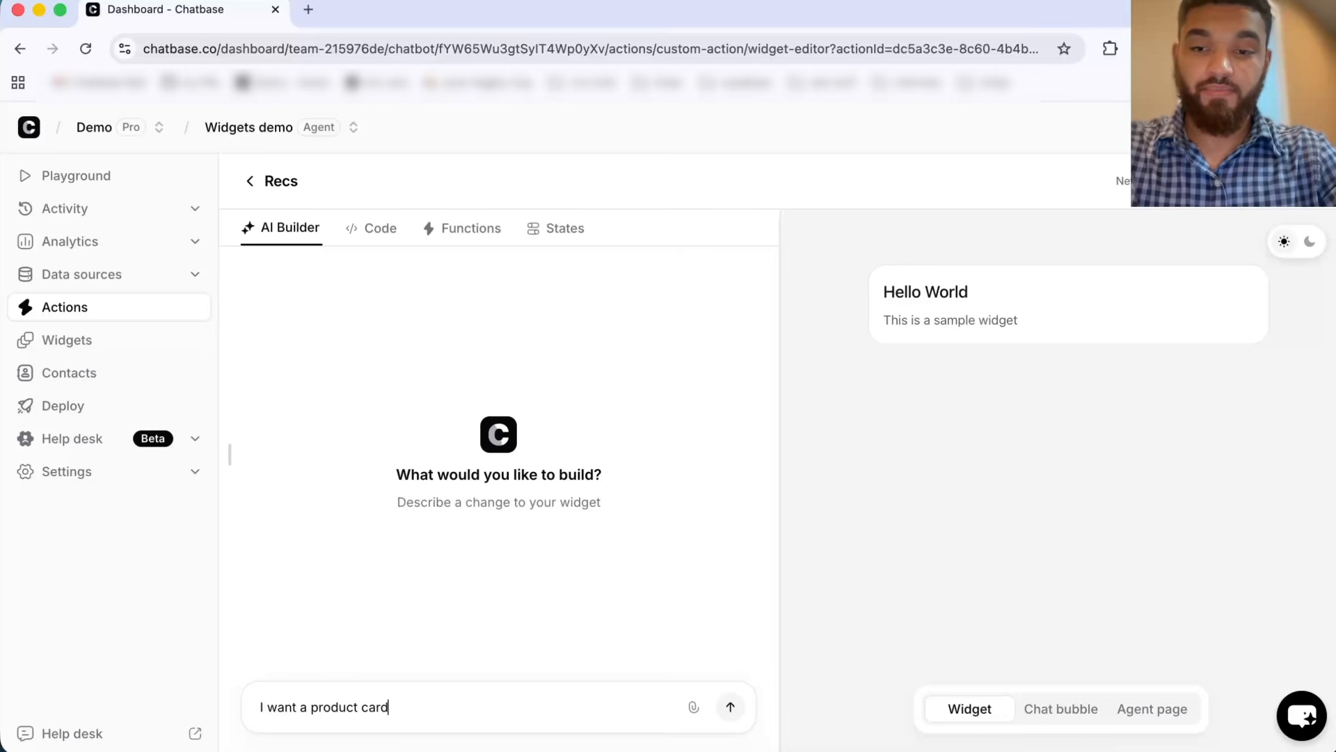
pyautogui.press('BackSpace')
pyautogui.press('BackSpace')
pyautogui.press('BackSpace')
pyautogui.write('F')
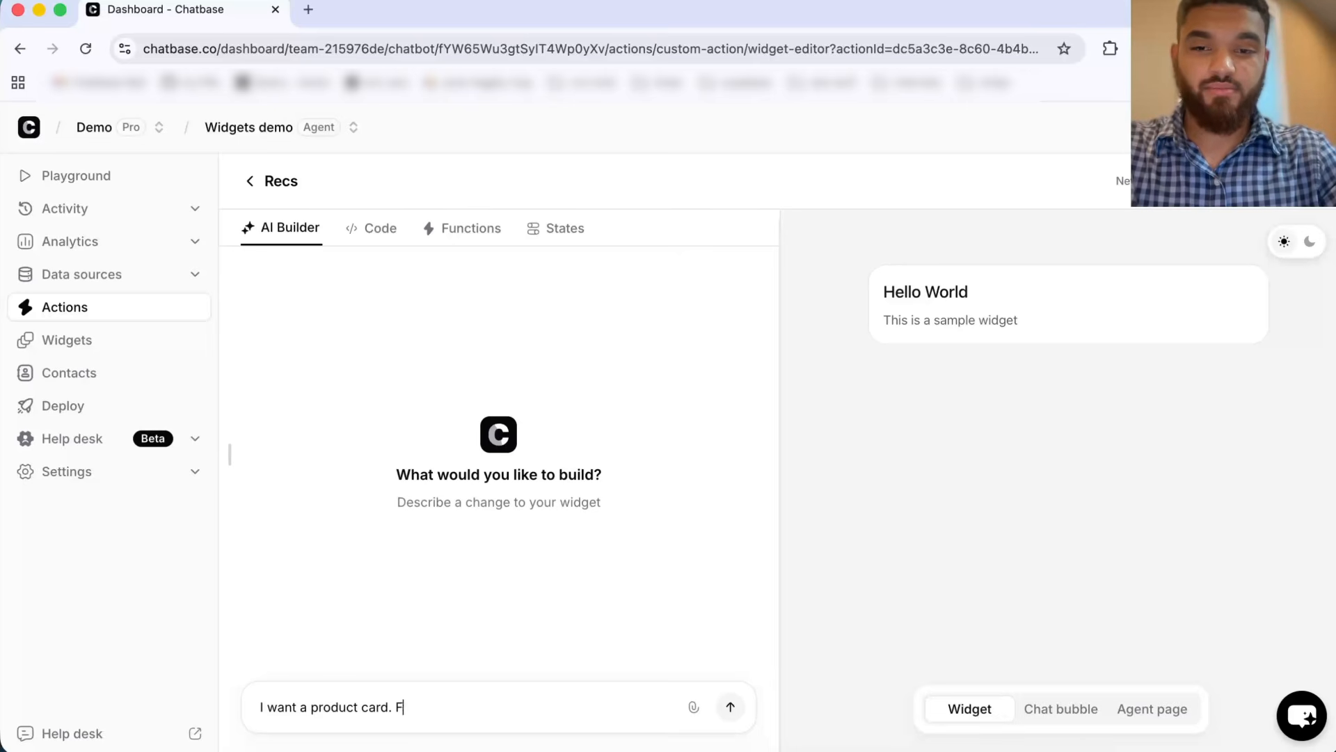
pyautogui.write('Irst show the')
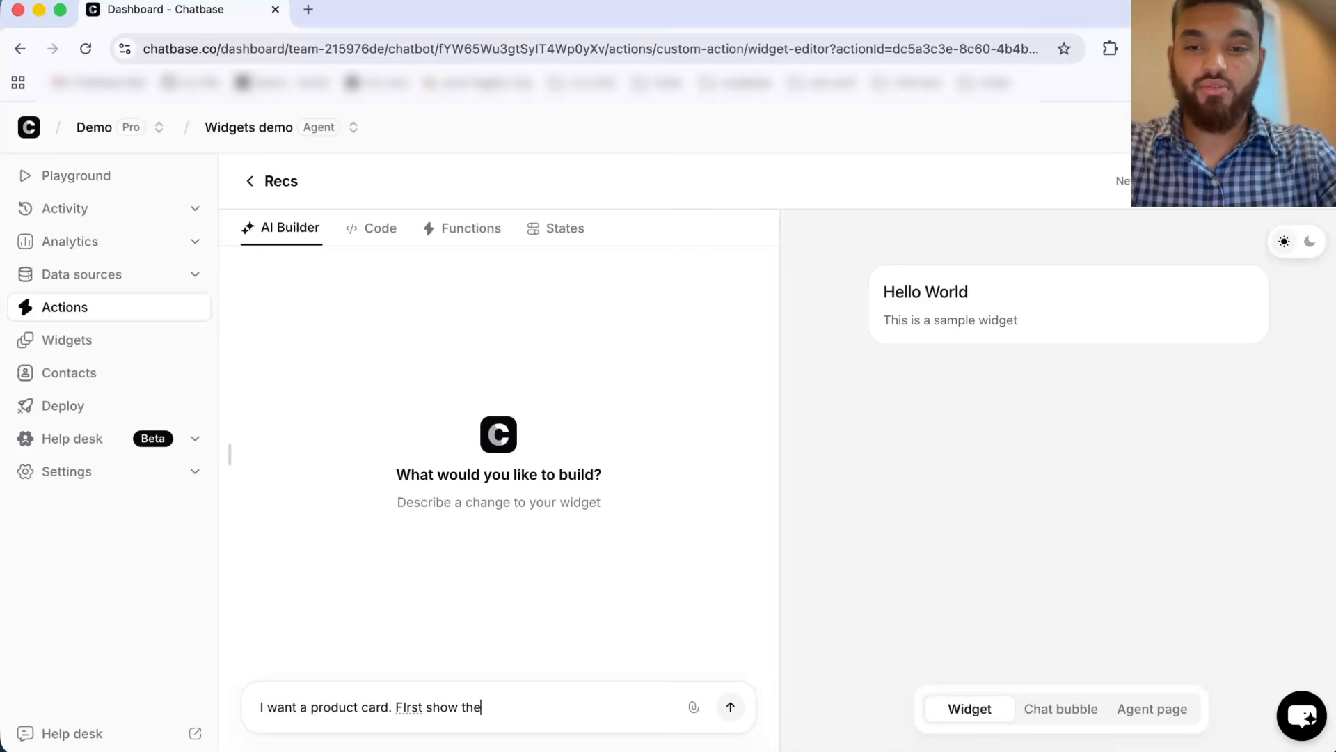
pyautogui.write(' image, then the title')
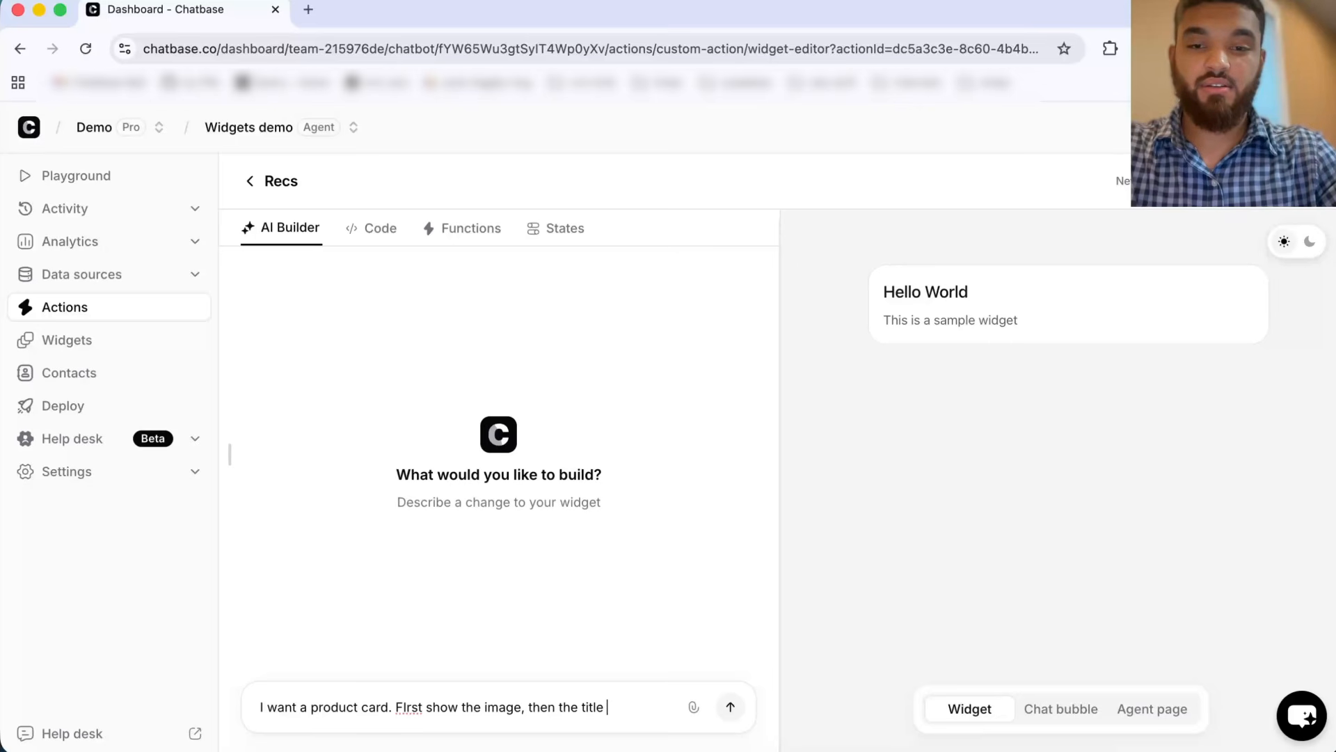
pyautogui.press('BackSpace')
pyautogui.write(', the ')
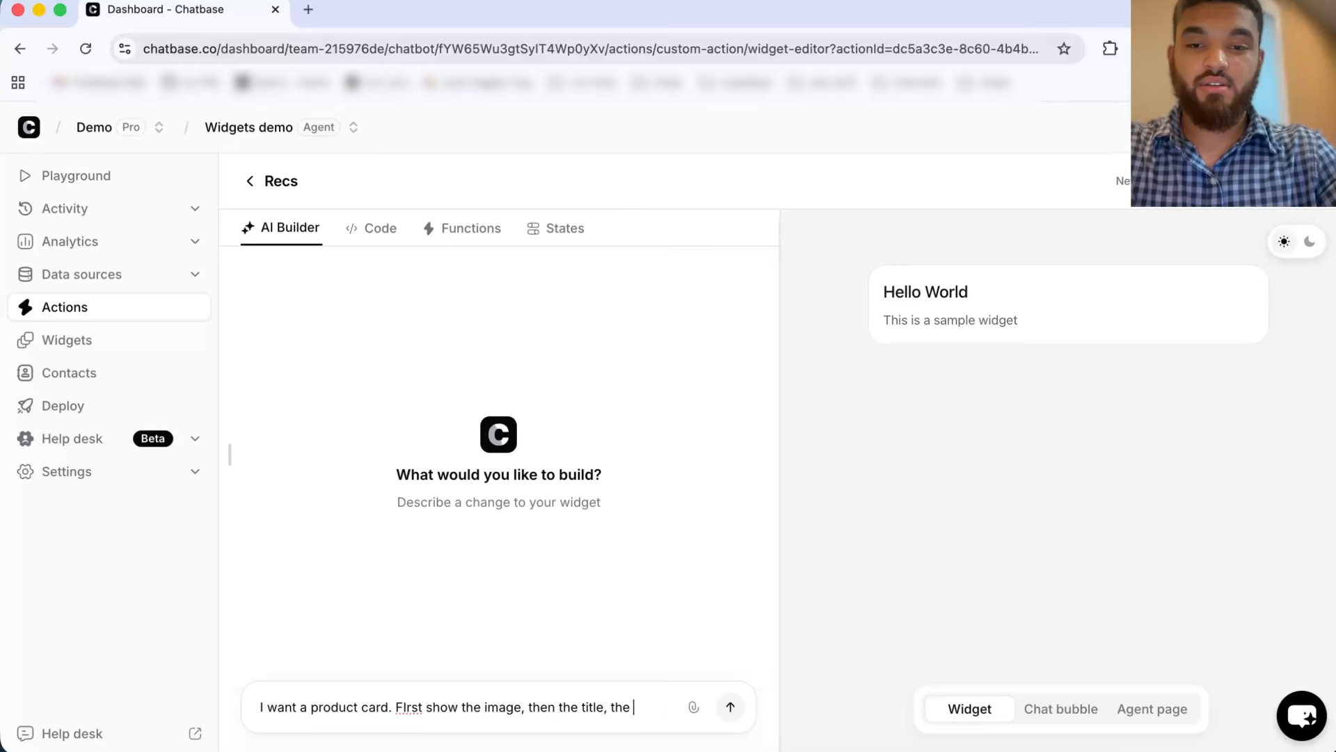
pyautogui.write('a short descripti')
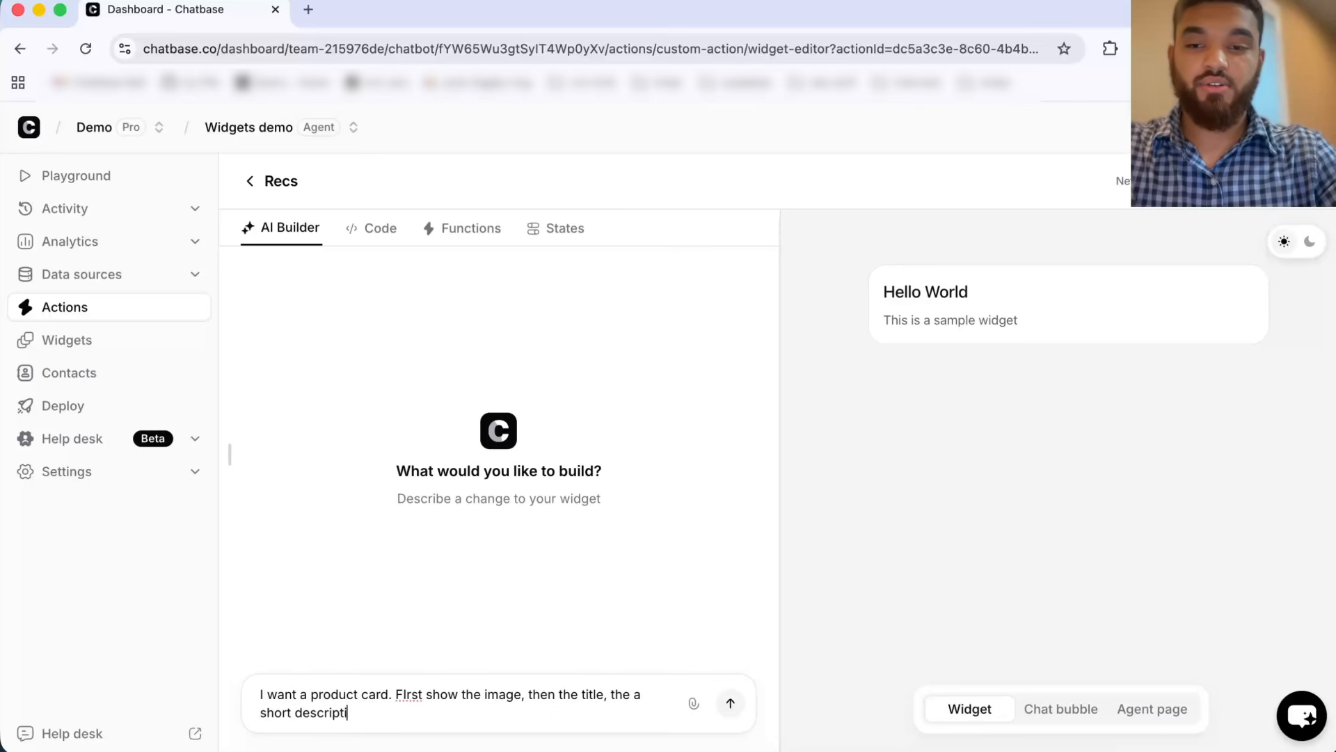
pyautogui.write('on. Under that')
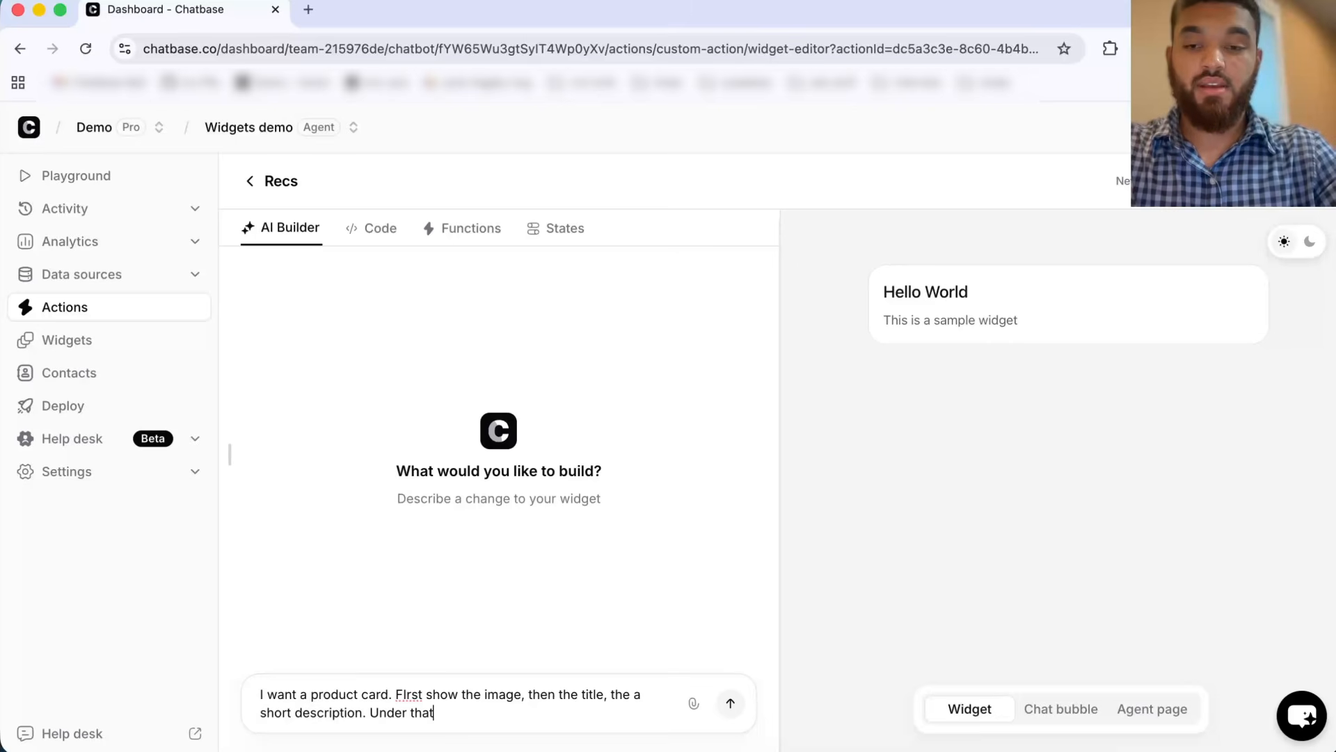
pyautogui.write(', a s')
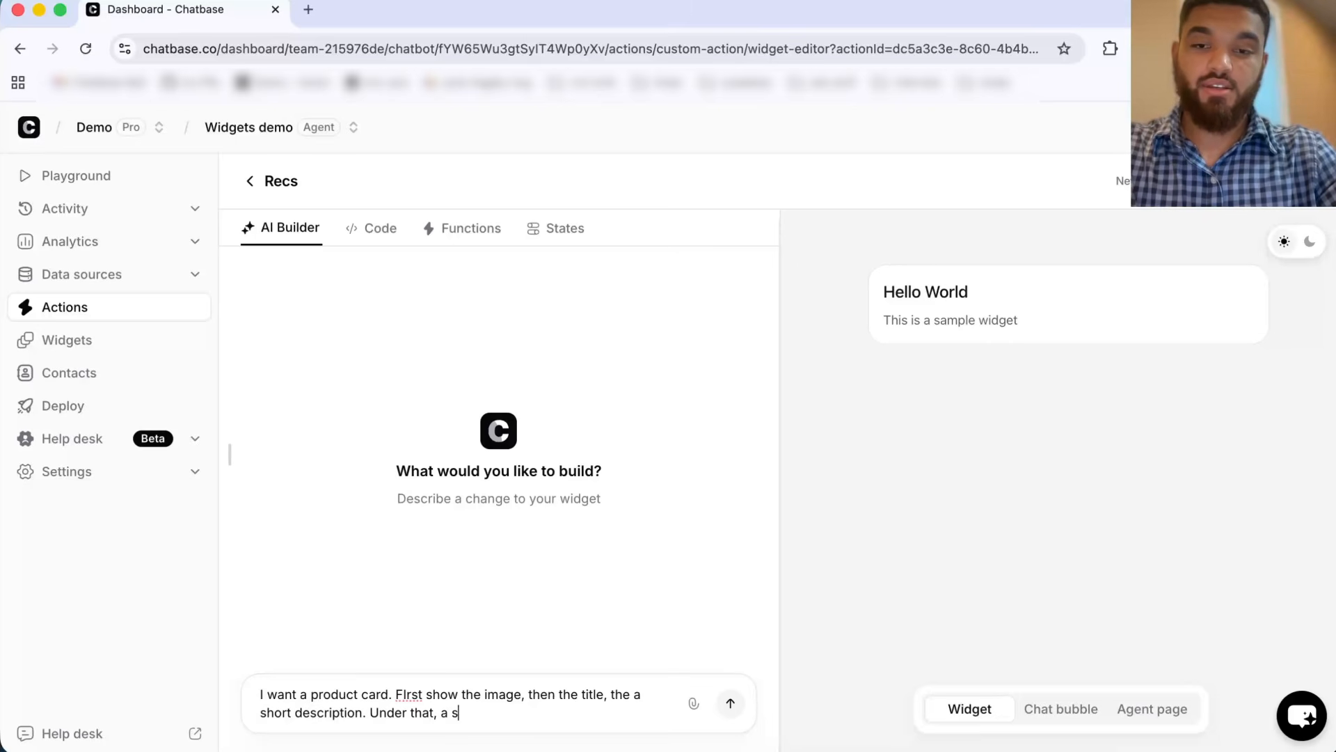
pyautogui.write('eciton expl')
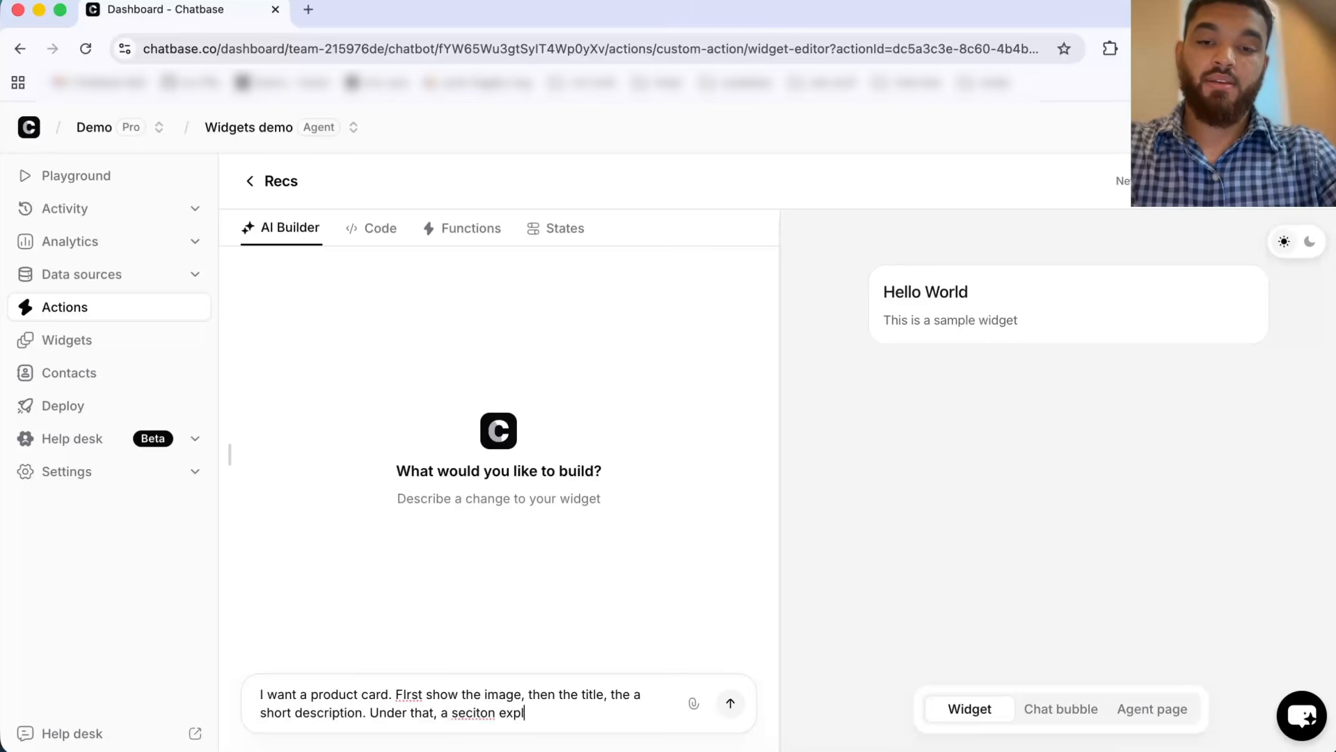
pyautogui.write('aining why this pr')
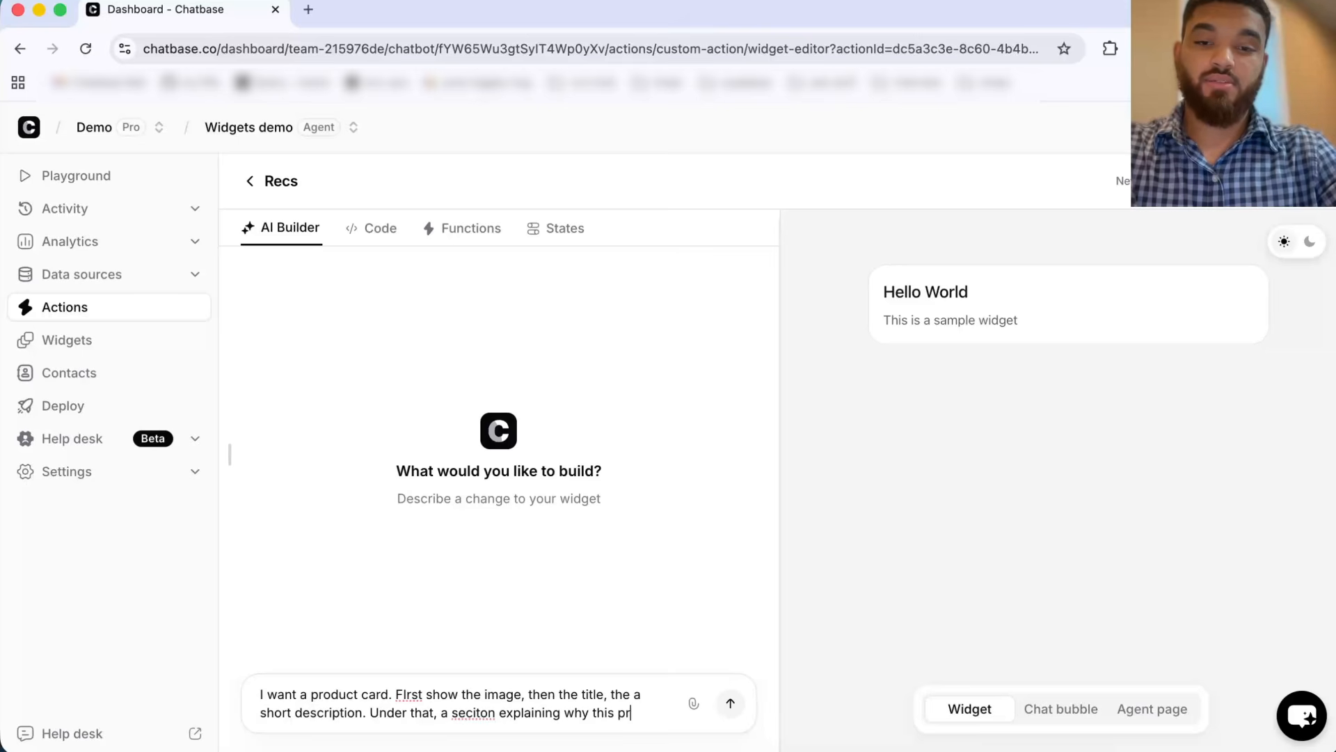
pyautogui.write('oduct is a per')
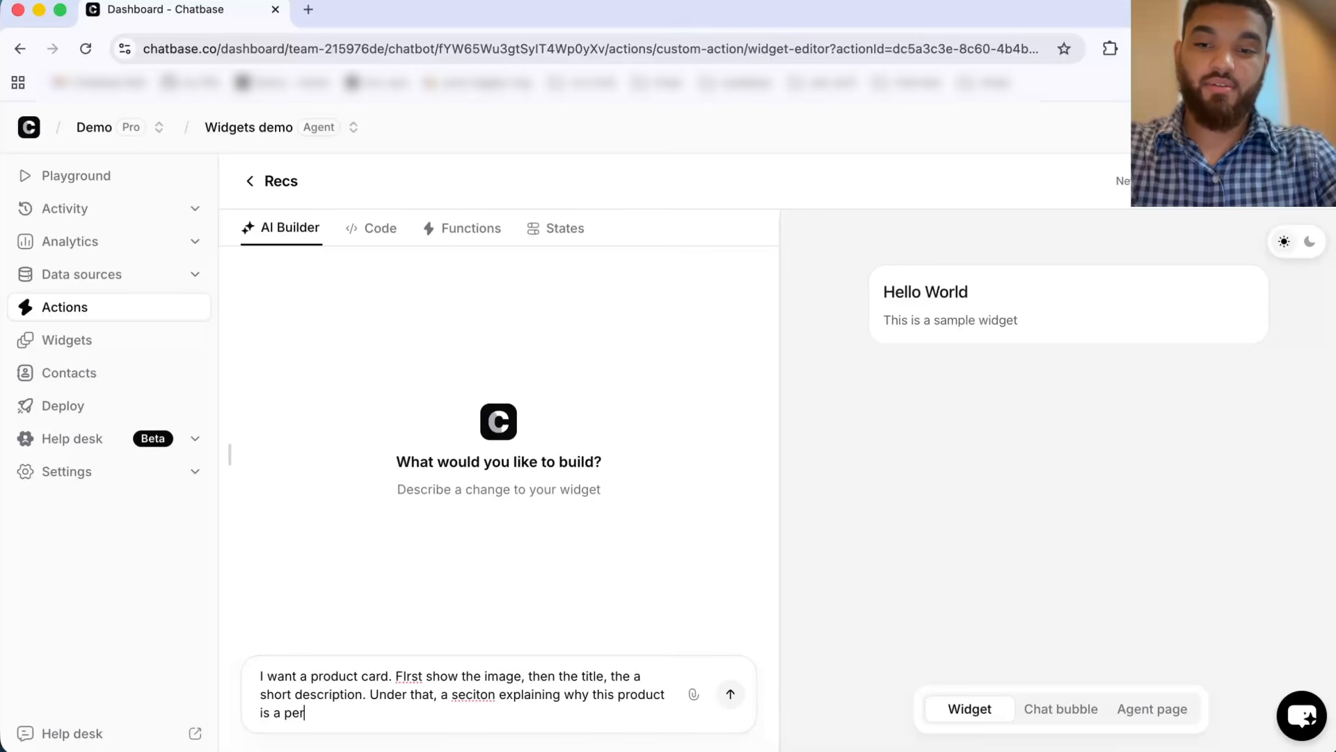
pyautogui.write('fect fir for the')
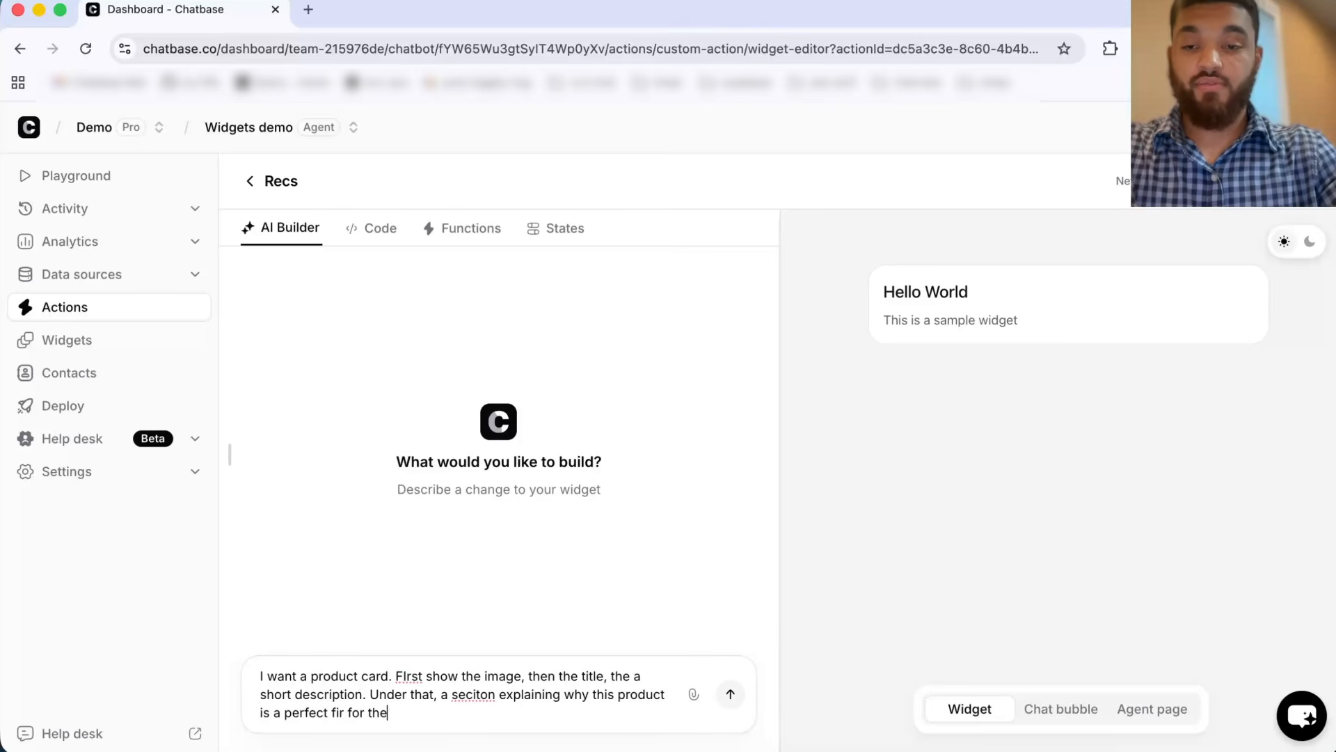
pyautogui.write(' user. Finally, show a ')
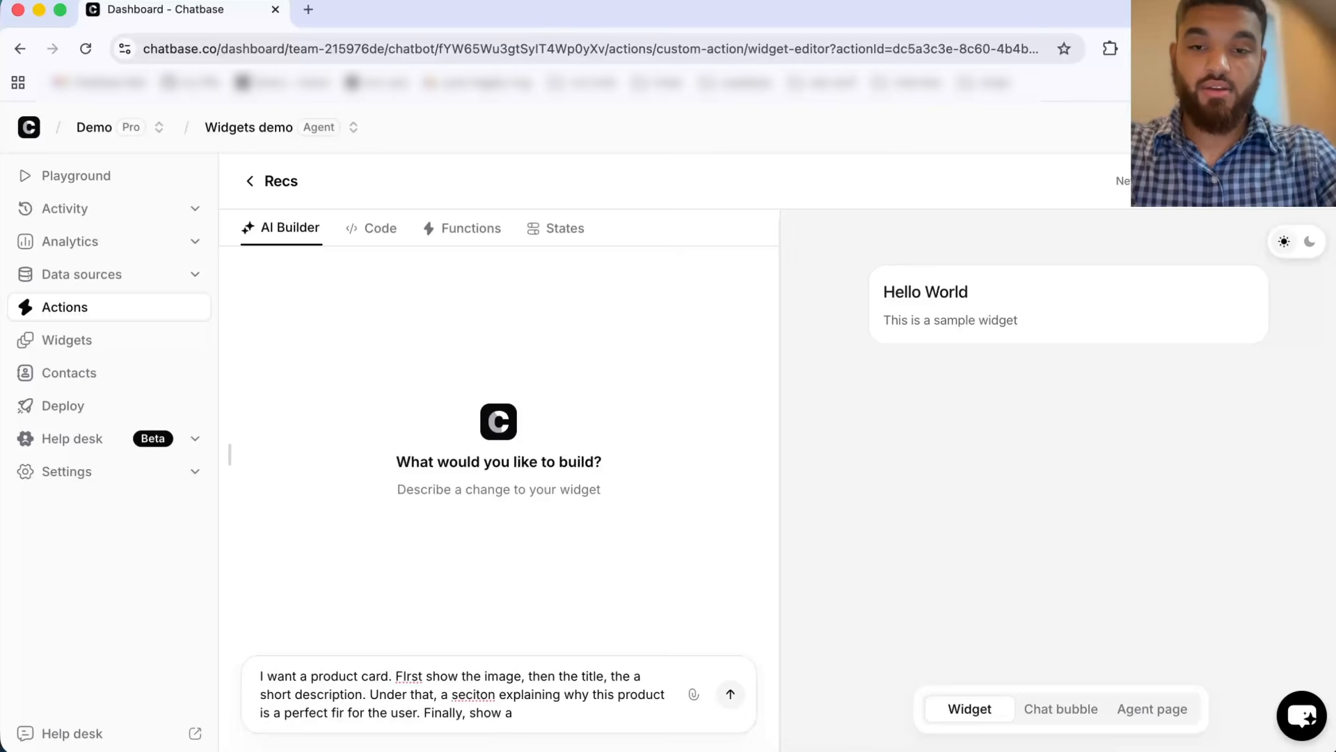
pyautogui.write('n addo t')
pyautogui.press('BackSpace')
pyautogui.press('BackSpace')
pyautogui.press('BackSpace')
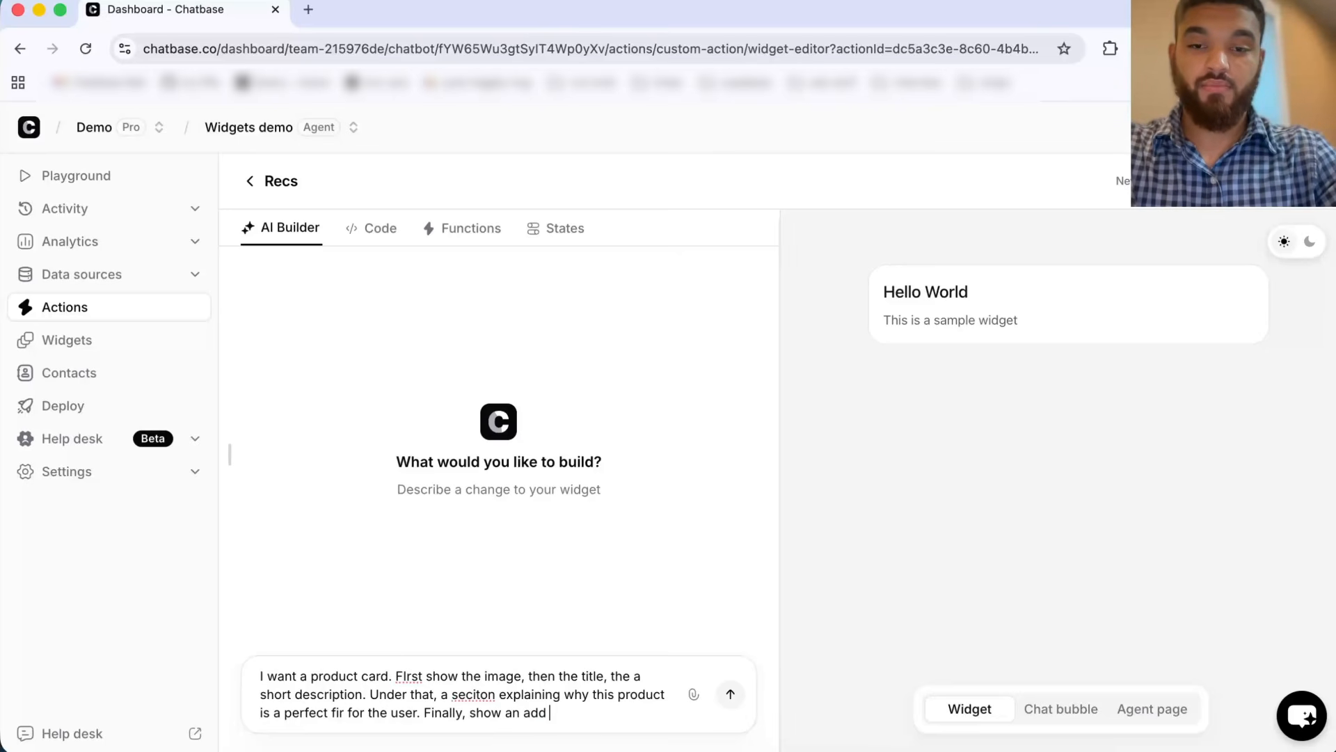
pyautogui.write('to cart button with')
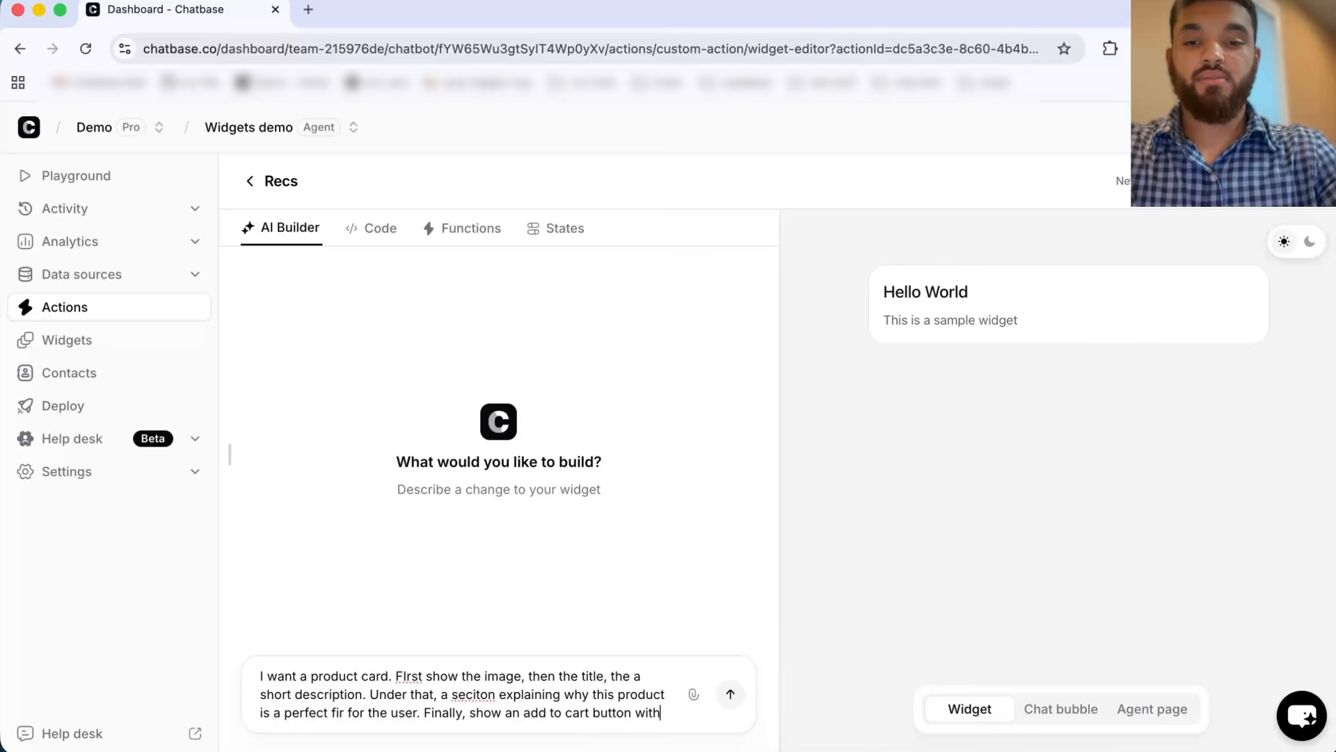
pyautogui.write(' the price. ')
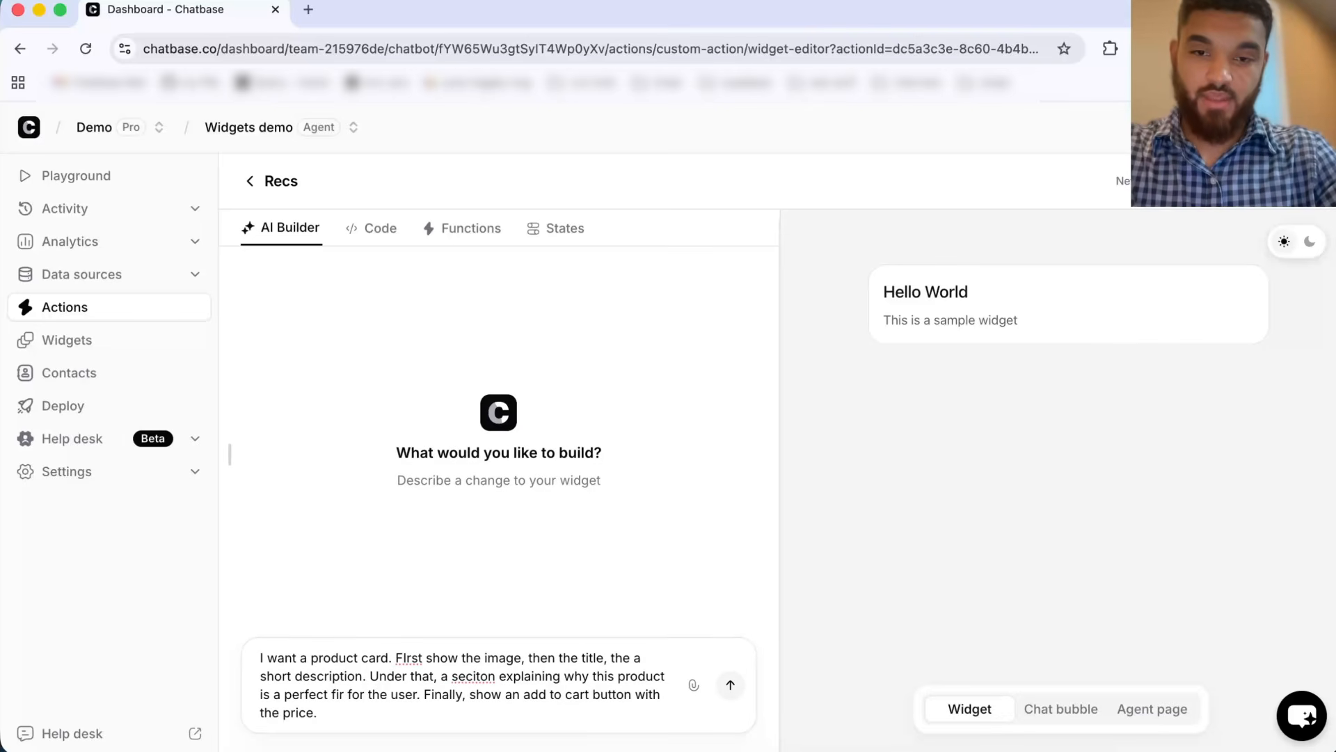
pyautogui.write('this is a ')
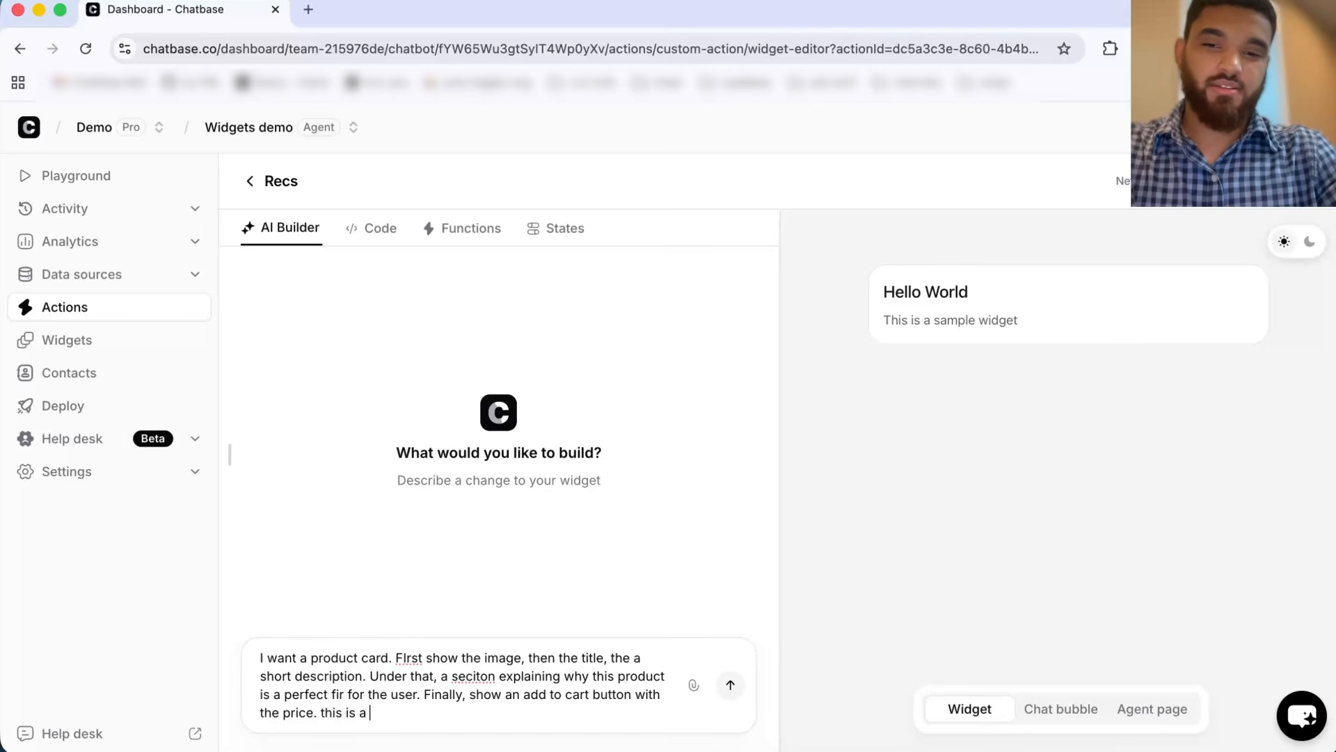
pyautogui.write('coffee shop so t')
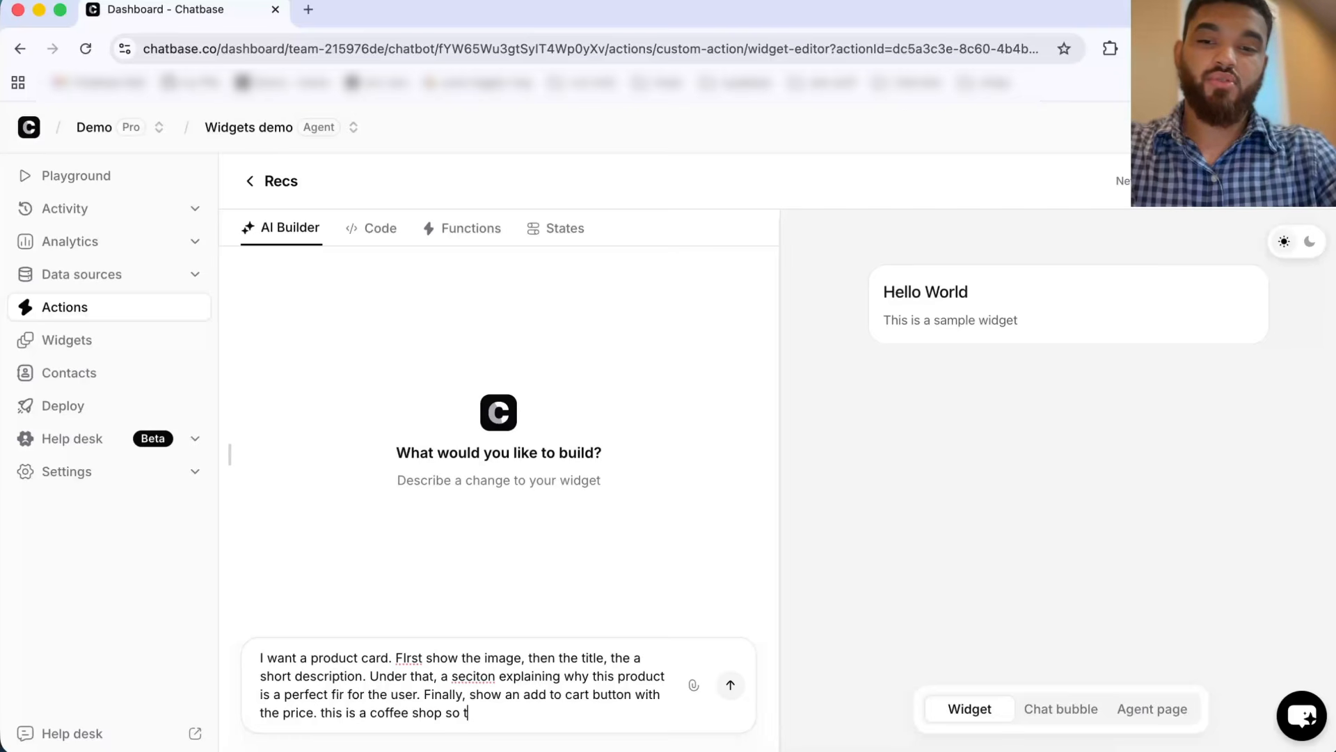
# Step: Extend the widget prompt with a coffee-shop brown gradient, brown buttons, and product fields id, title, description, reason and image, then send it
pyautogui.press('BackSpace')
pyautogui.write('we want a ')
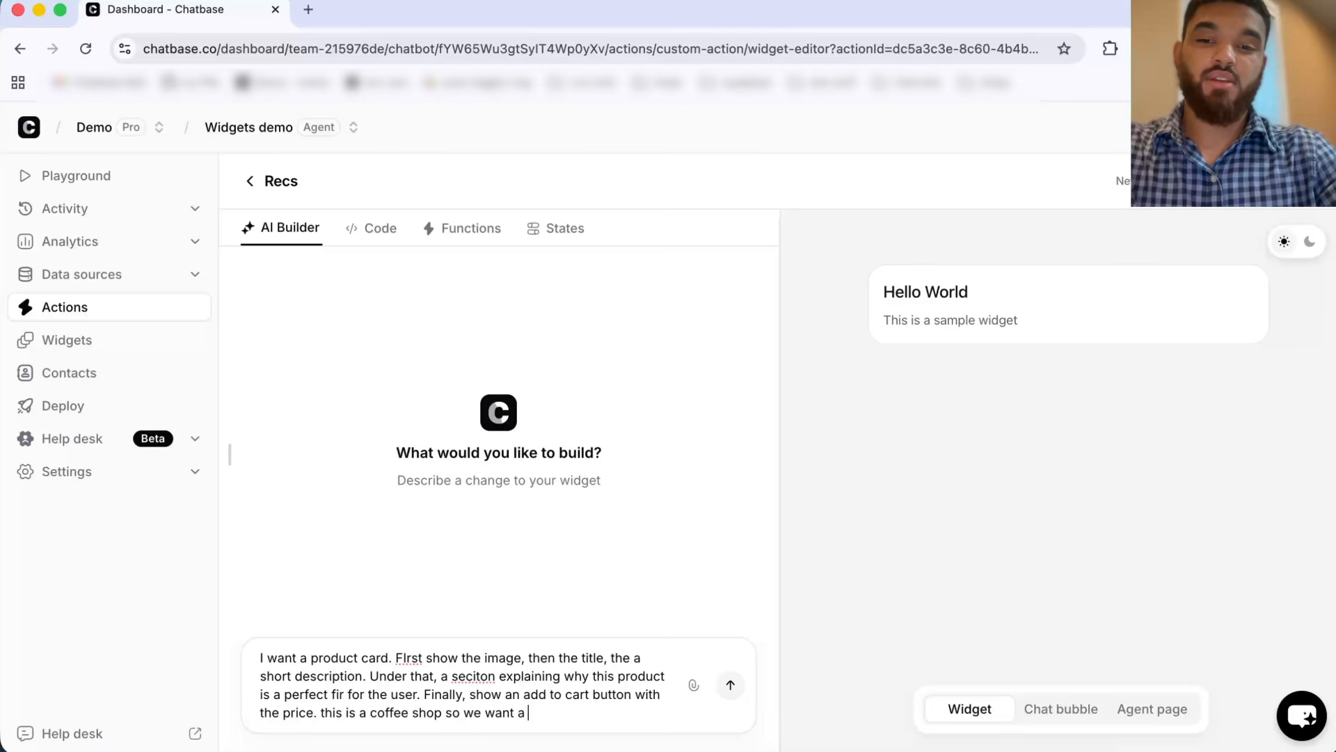
pyautogui.write('brown gradient ')
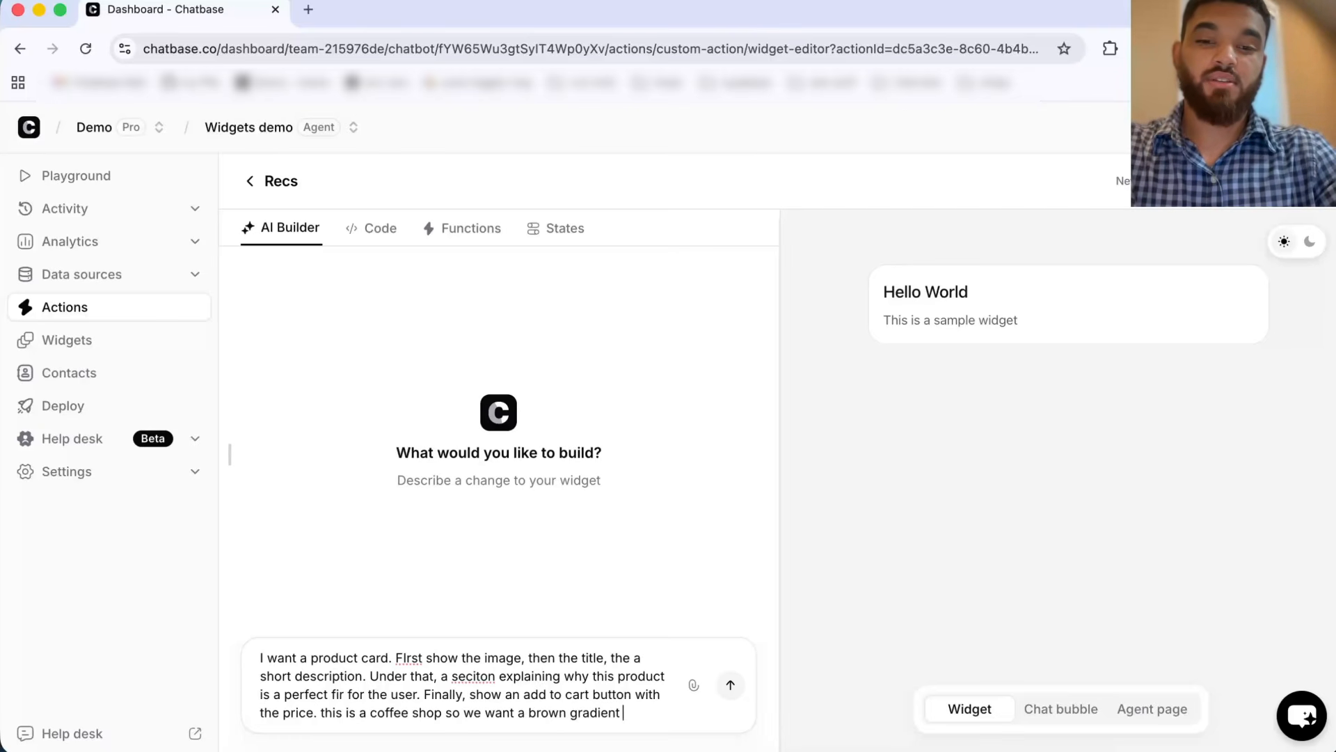
pyautogui.write('and butto')
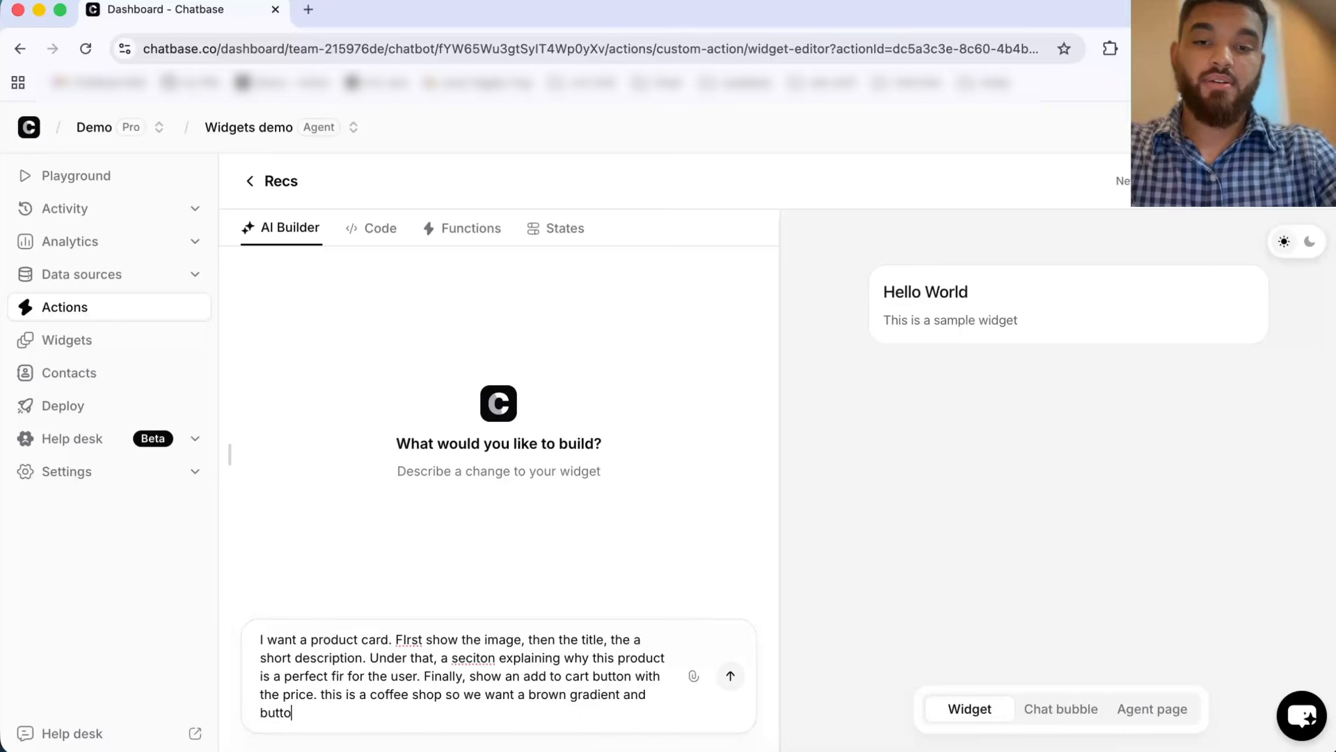
pyautogui.write('ns should be brown.')
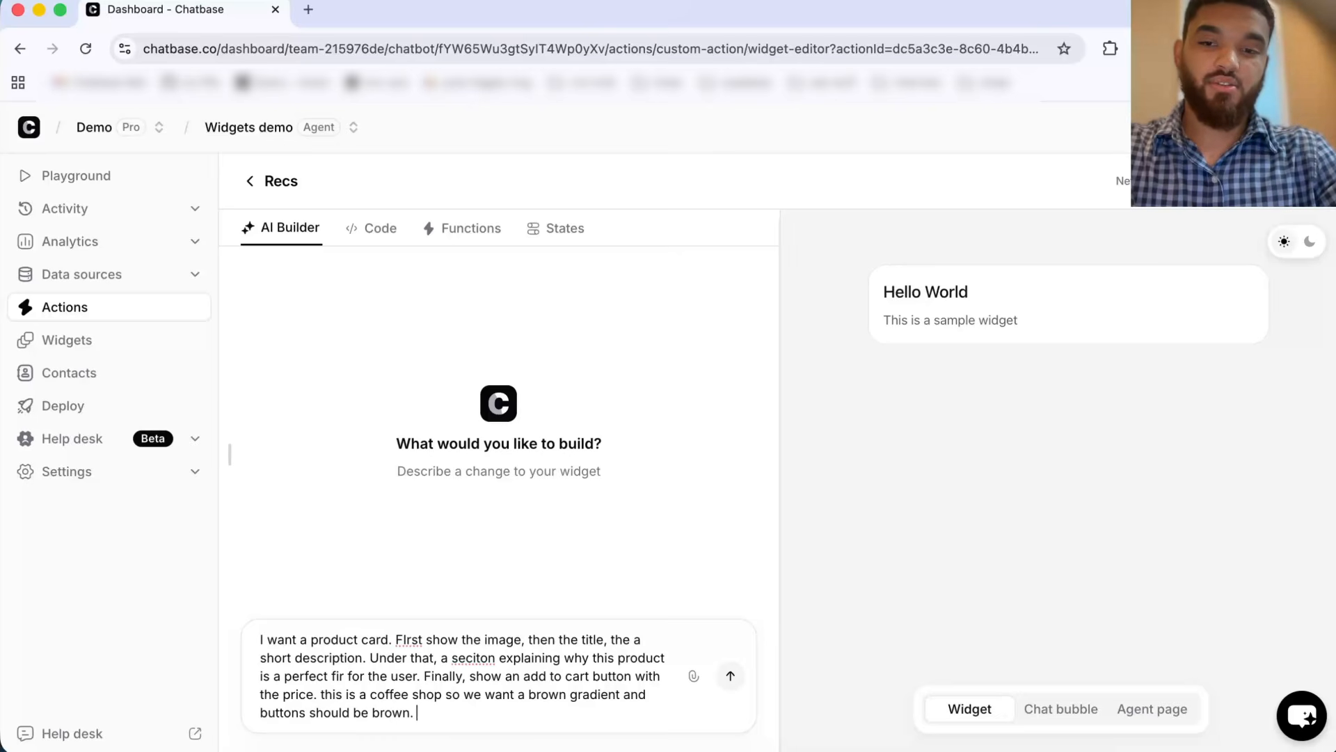
pyautogui.write(' product has')
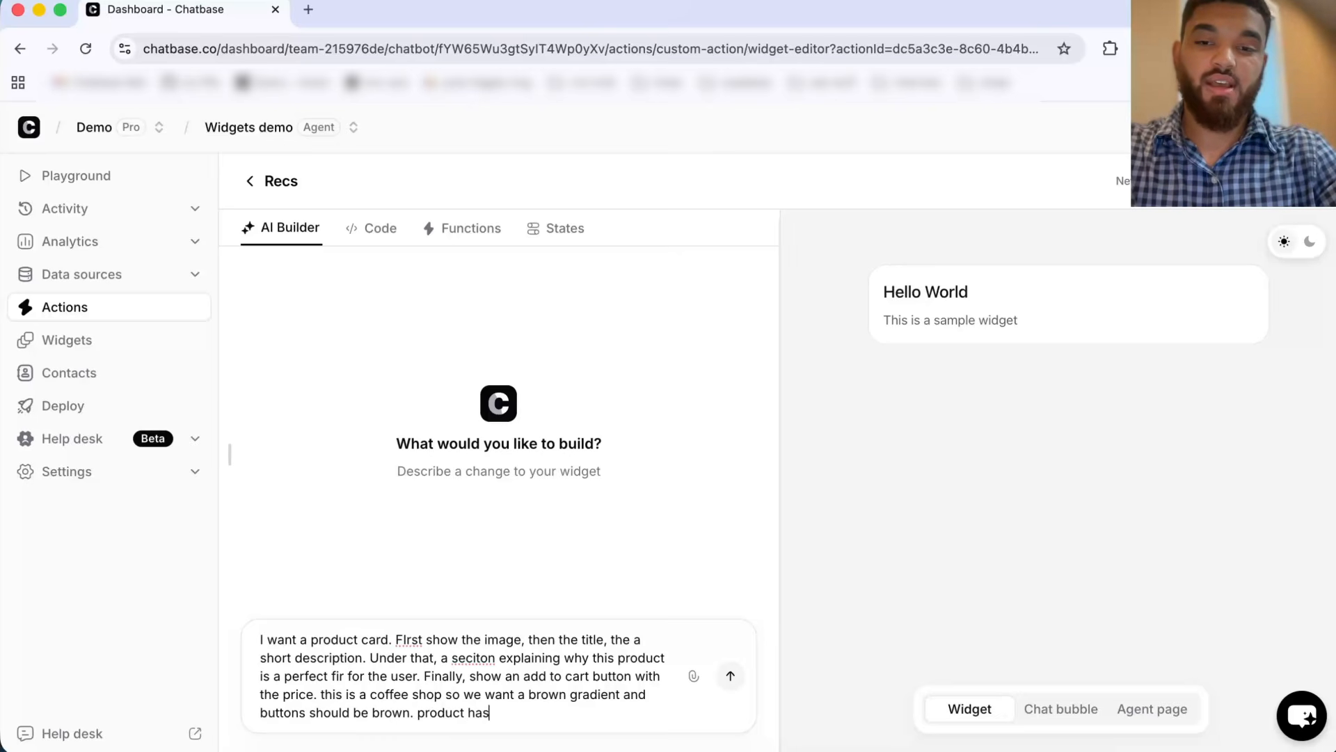
pyautogui.write(' id')
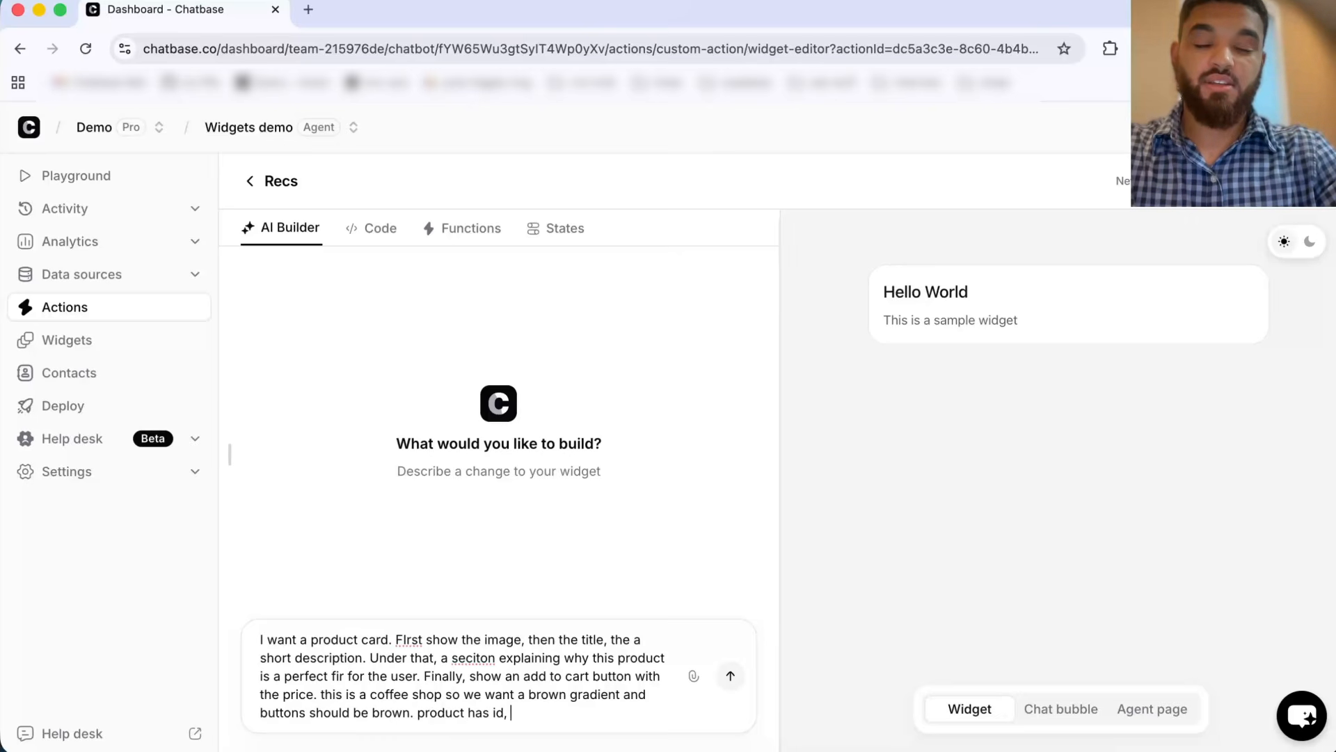
pyautogui.write(', title, descrip')
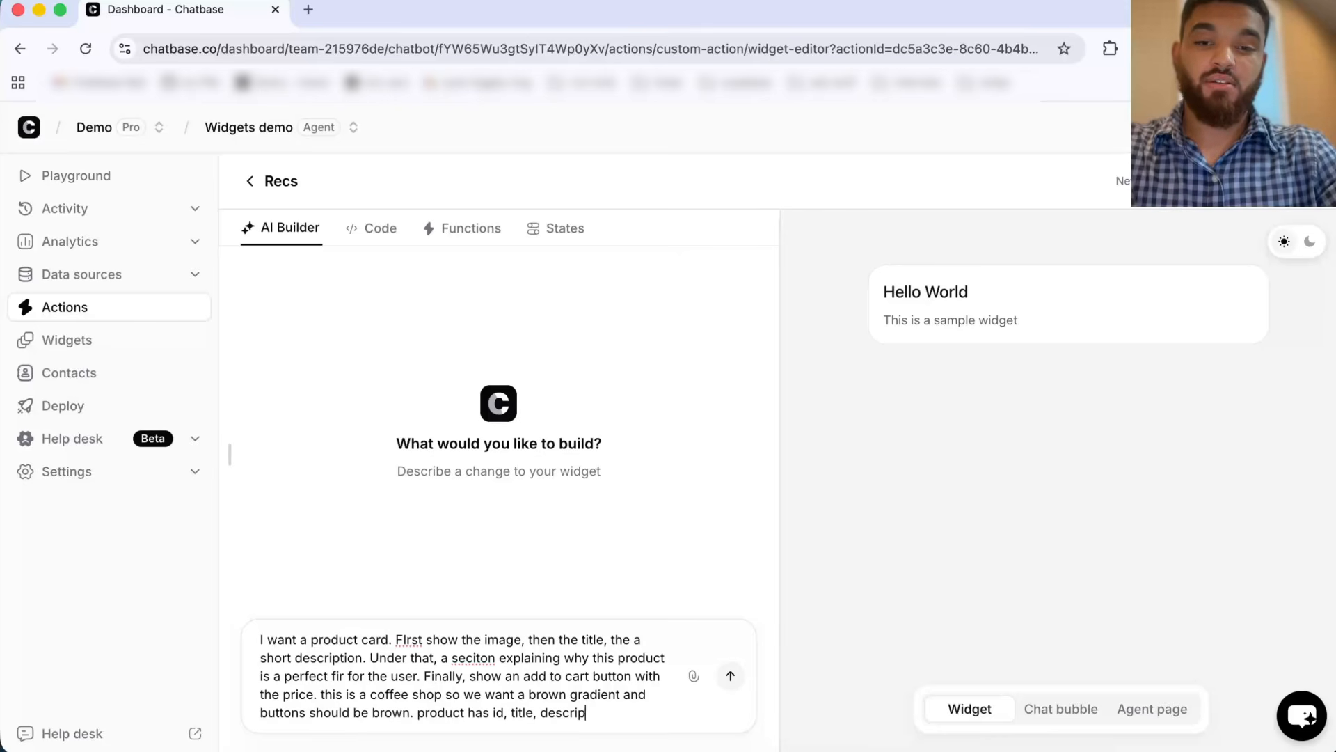
pyautogui.write('tion, ')
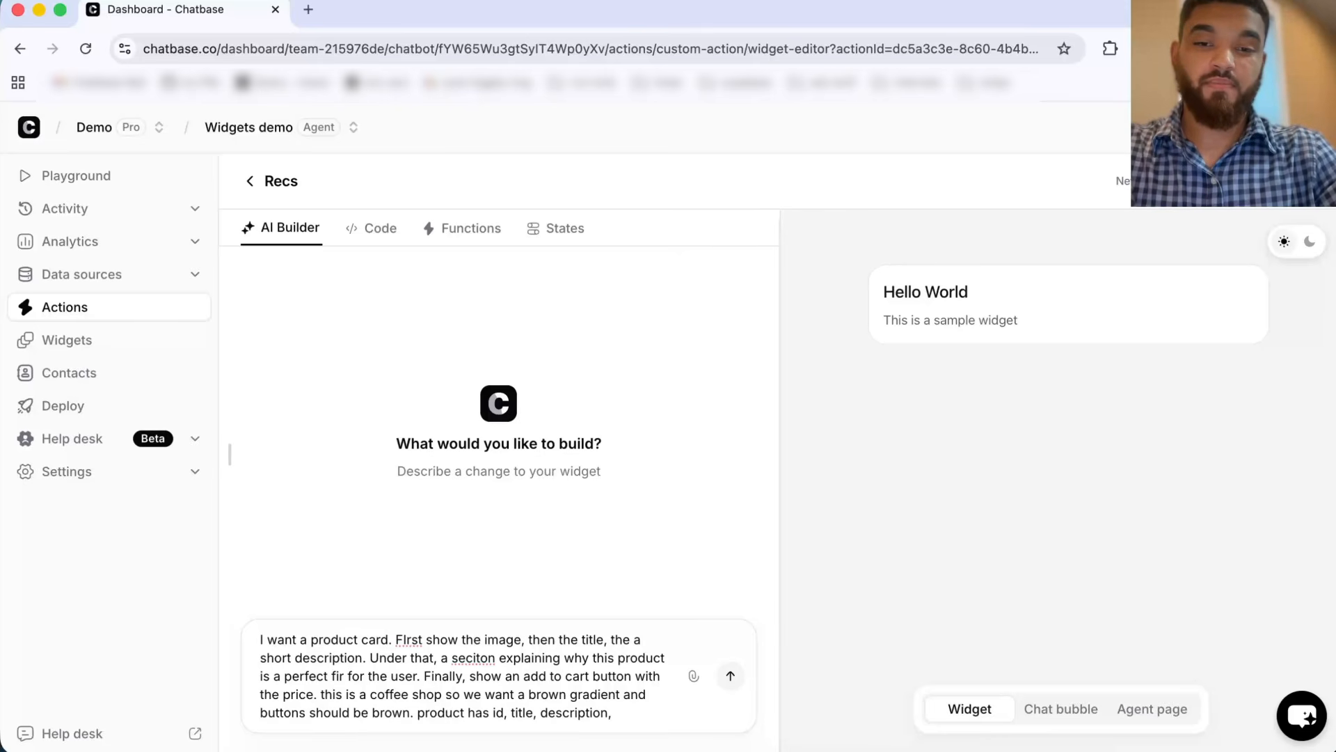
pyautogui.write('reason, and imag')
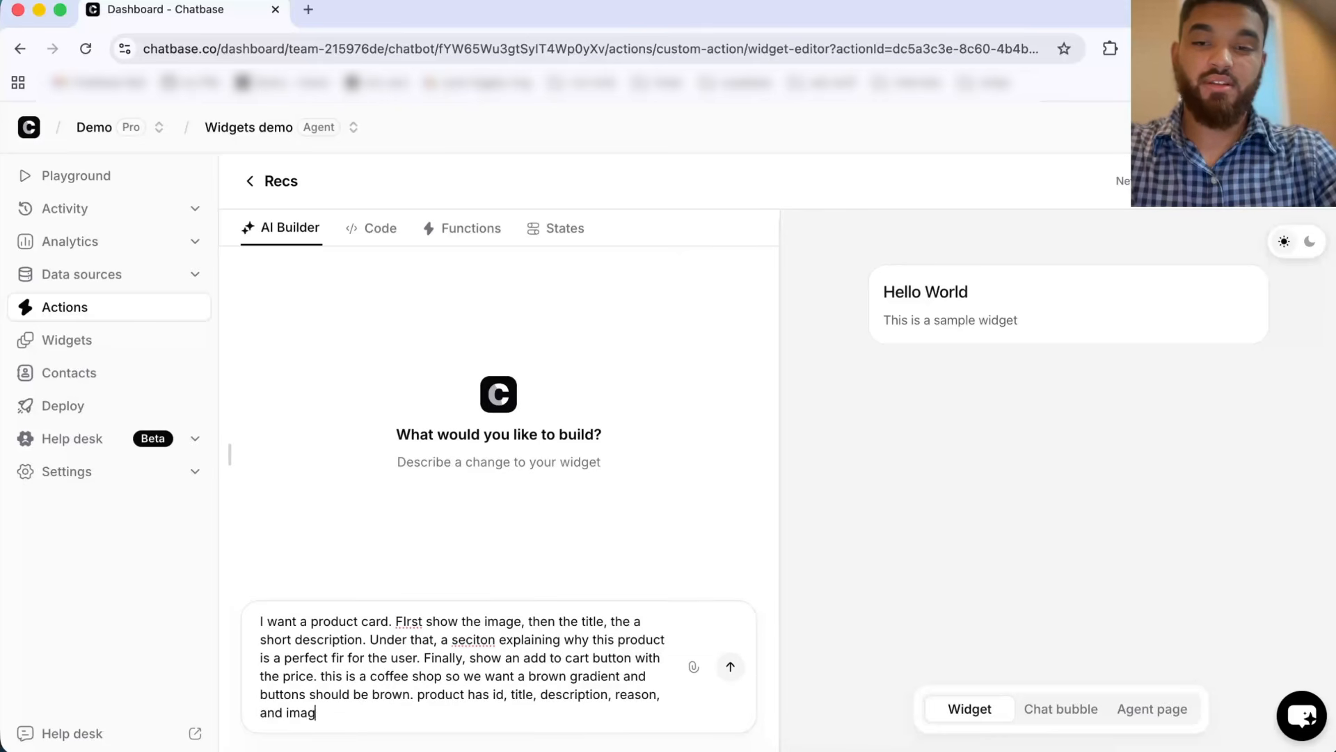
pyautogui.write('e')
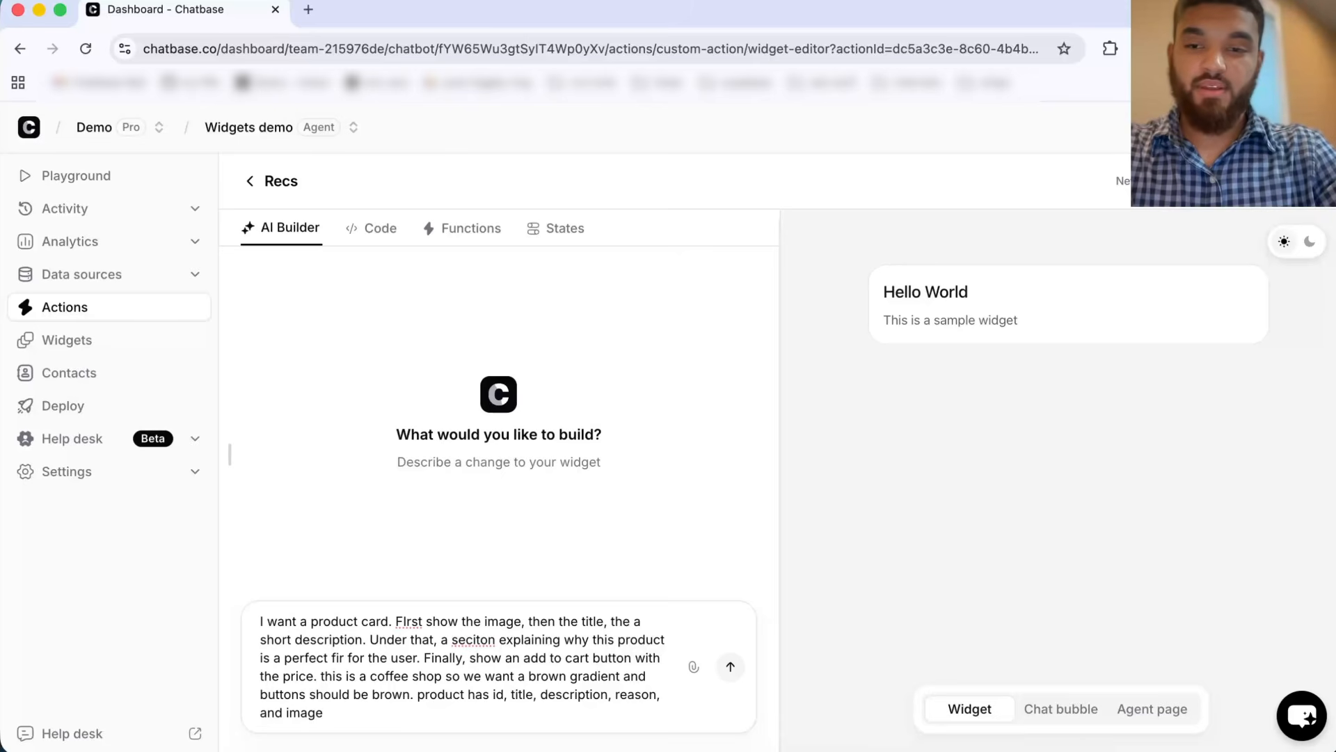
pyautogui.press('Return')
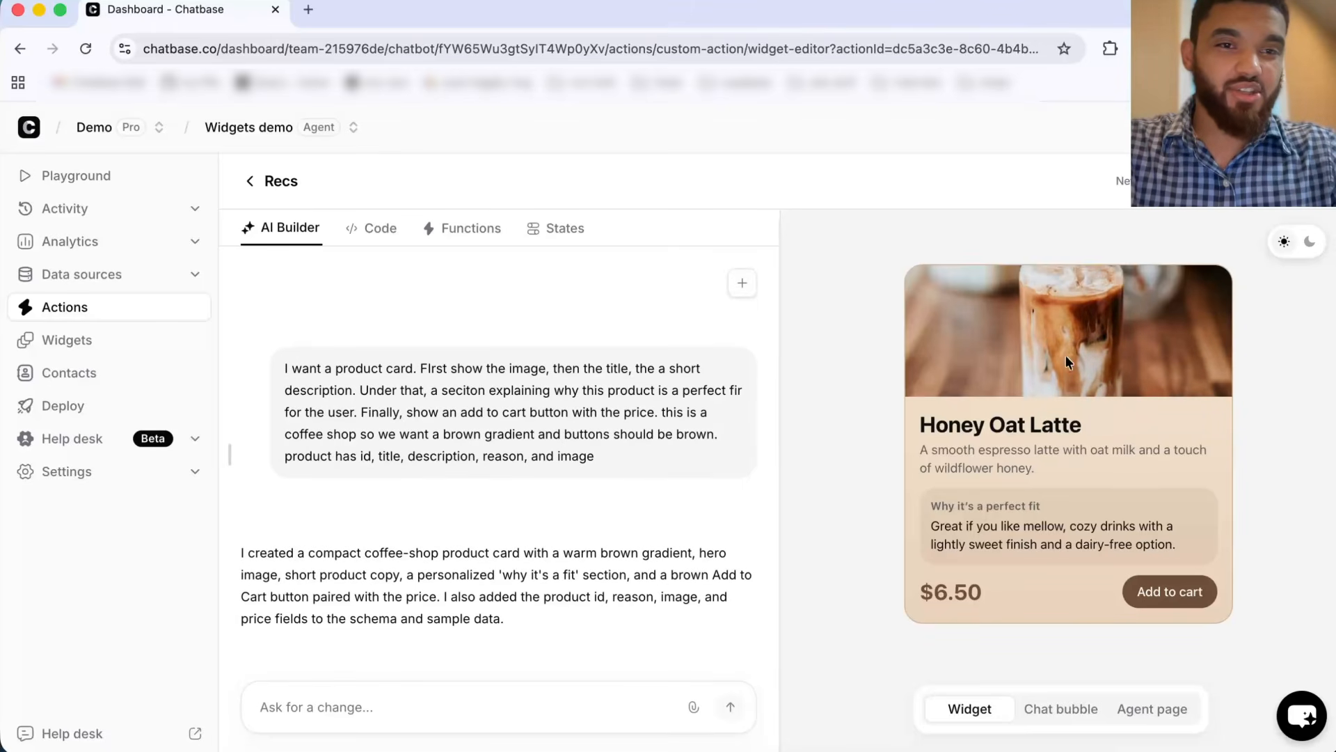
# Step: Ask the AI Builder to fit the image height in the product card
pyautogui.click(457, 708)
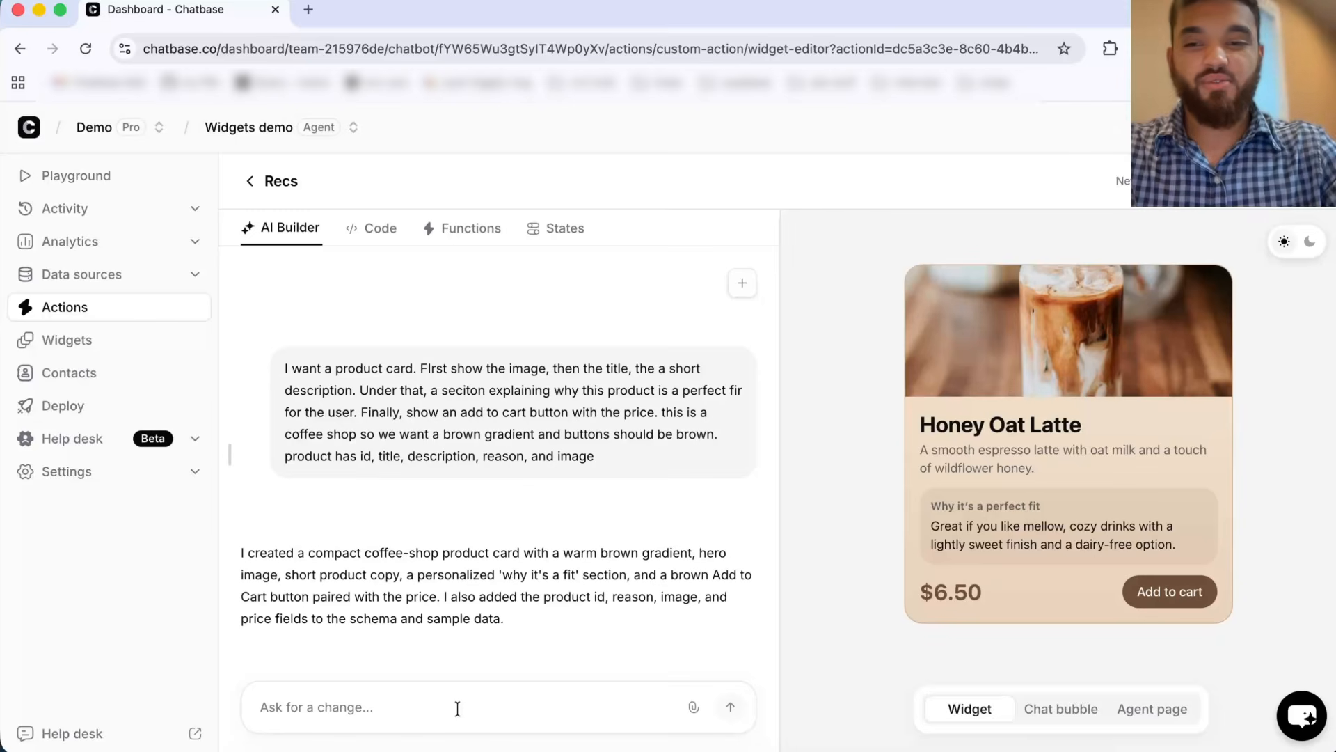
pyautogui.write('fit the image height')
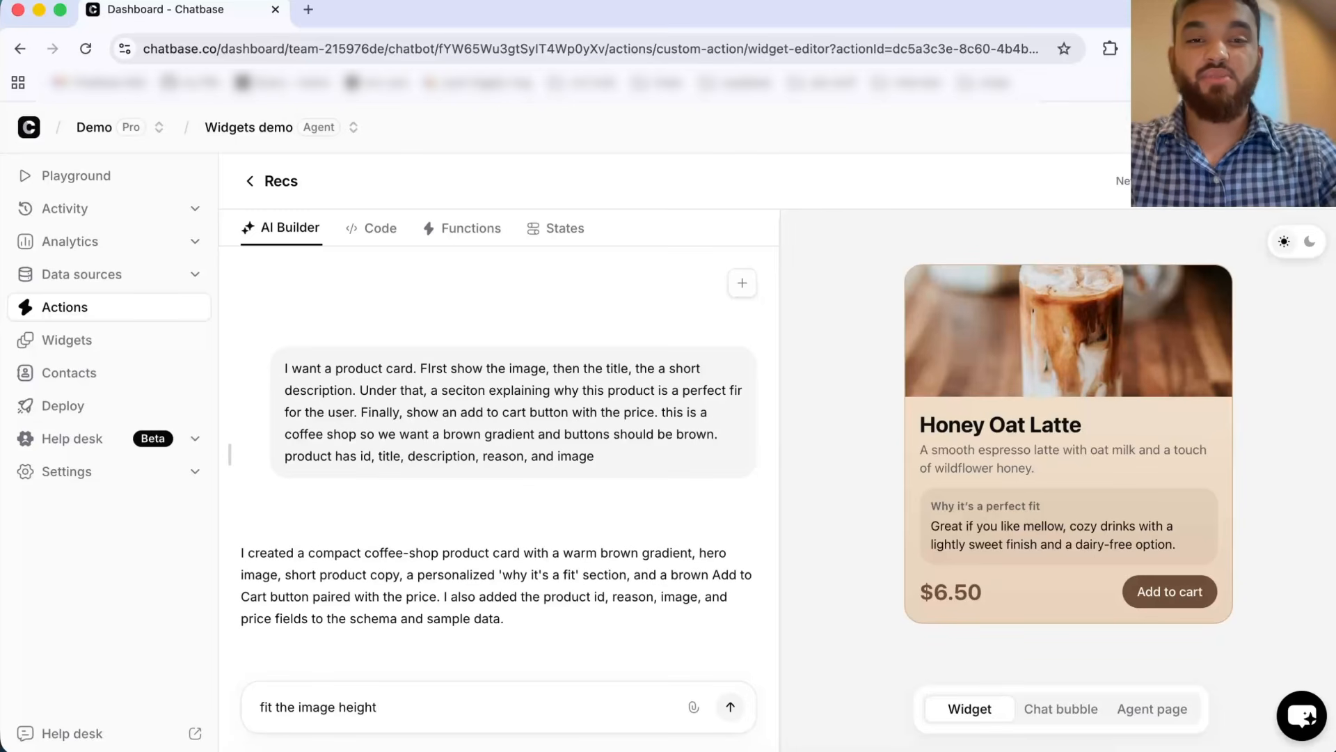
pyautogui.press('Return')
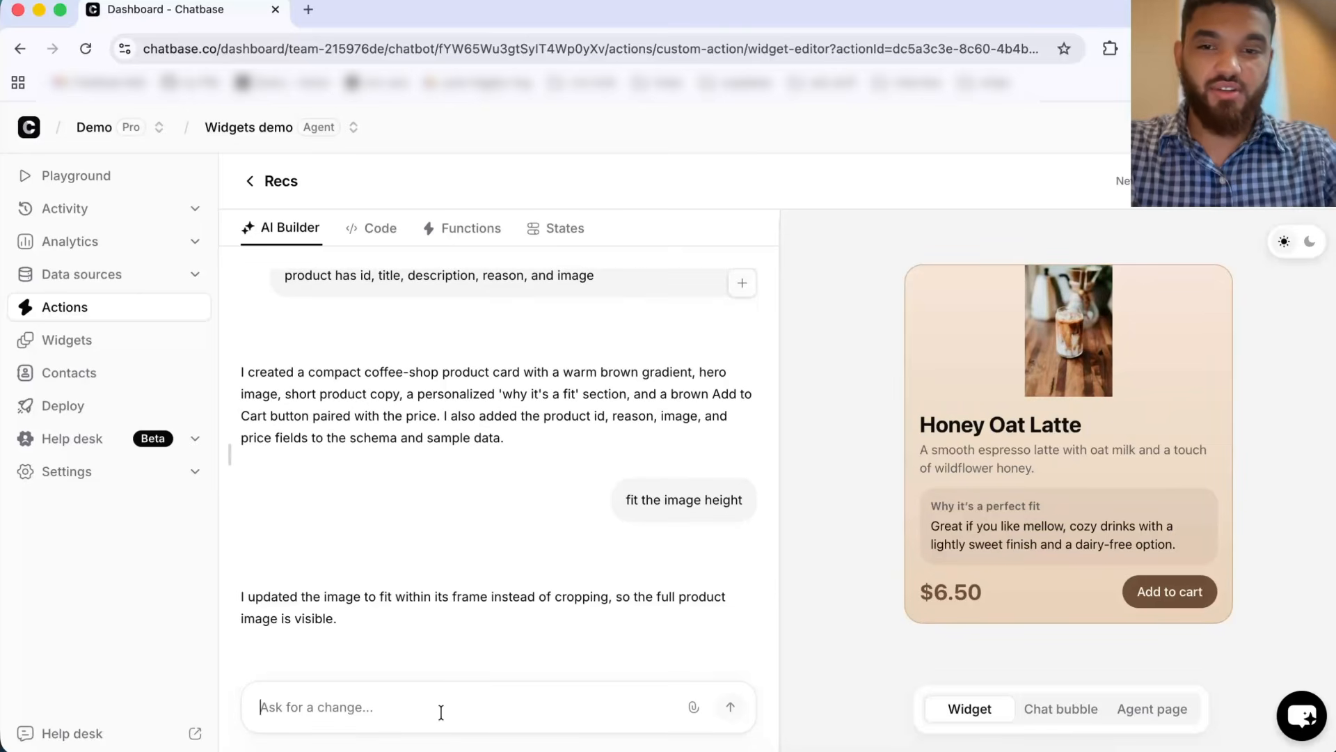
# Step: Ask the AI Builder to add an icon to the button
pyautogui.write('add ')
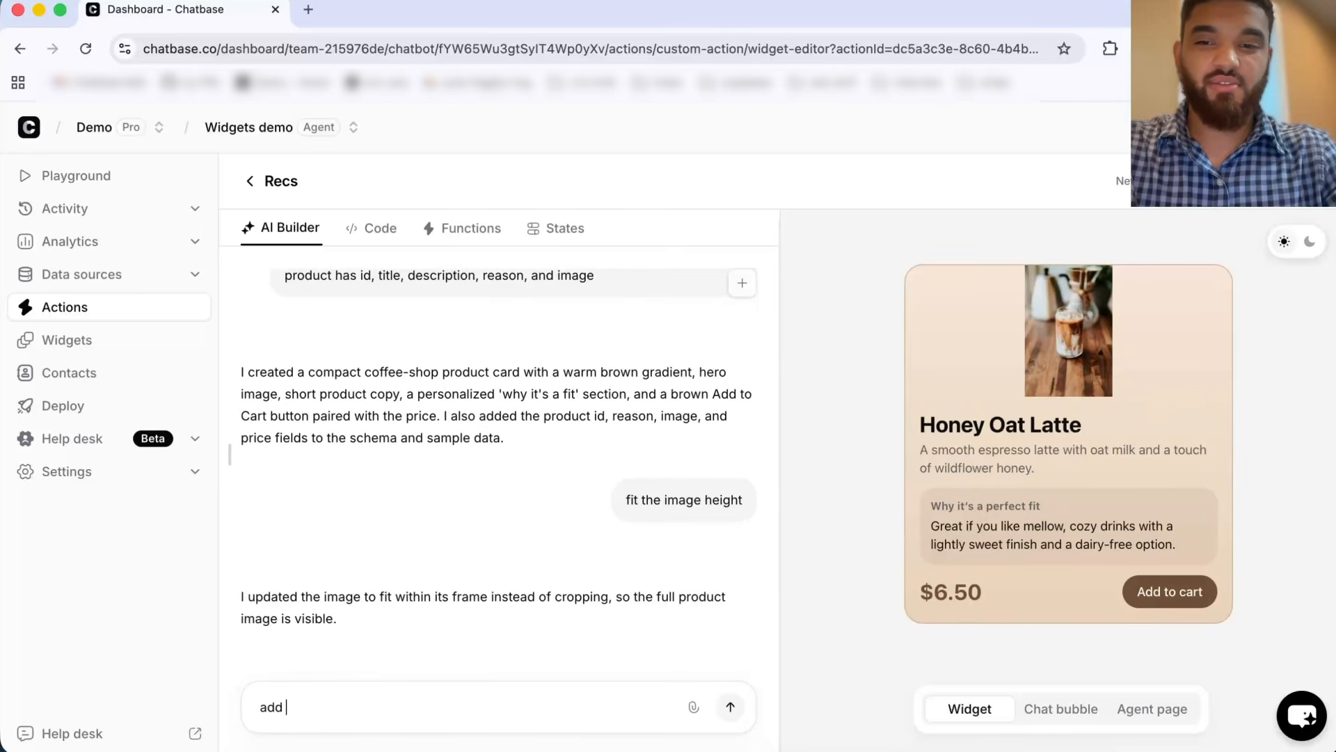
pyautogui.write('an icon fo')
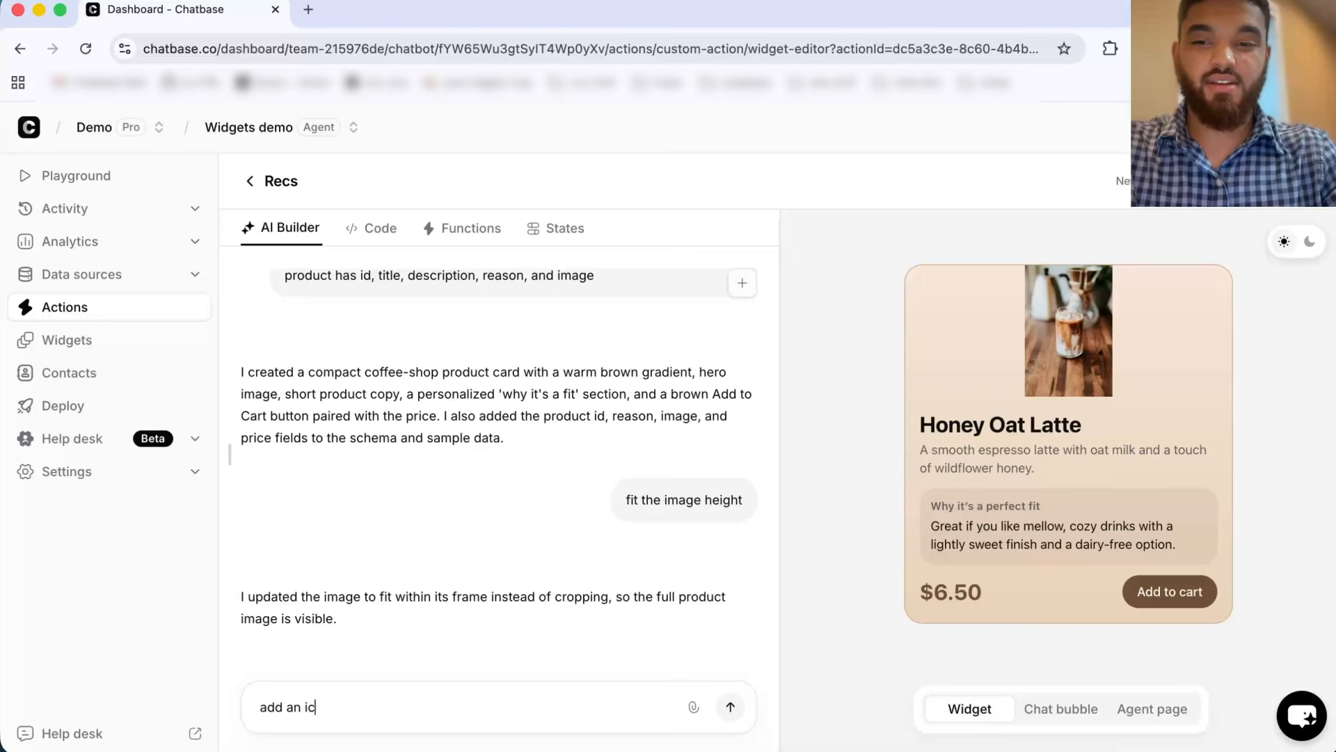
pyautogui.press('BackSpace')
pyautogui.press('BackSpace')
pyautogui.write('to the button')
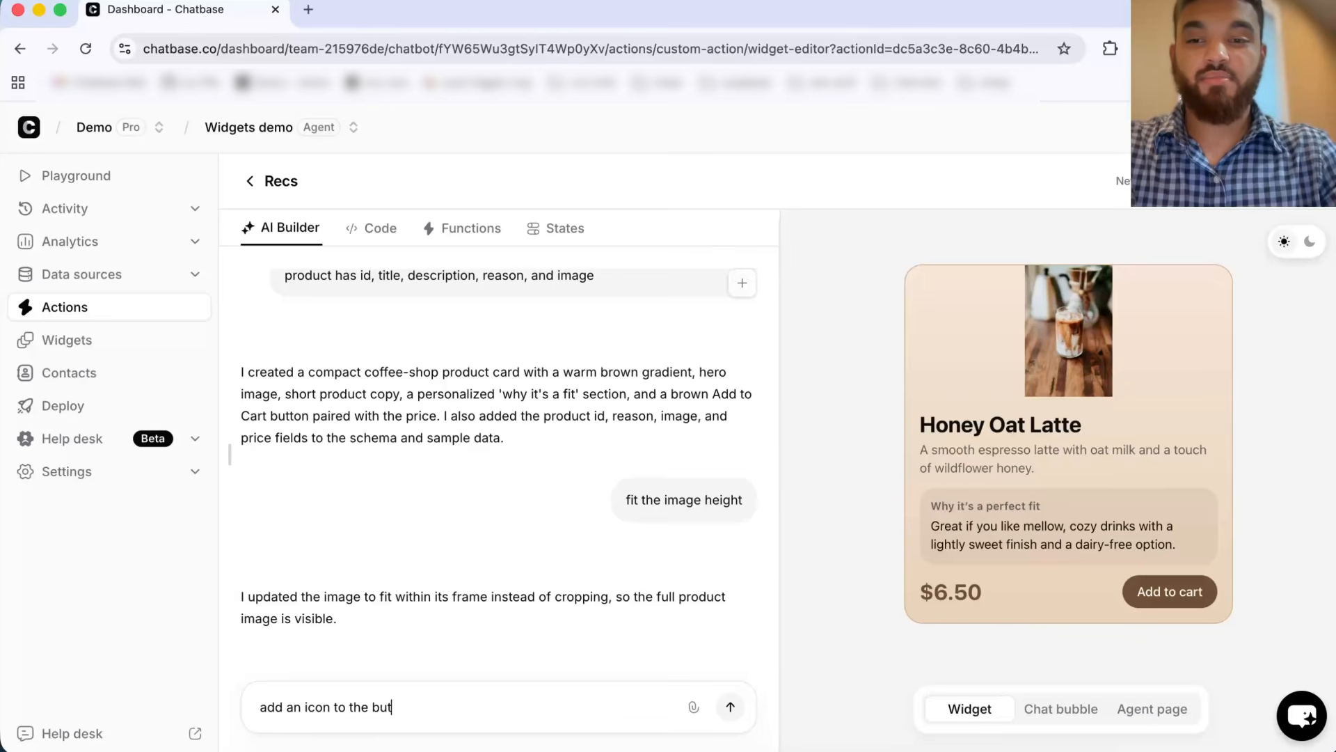
pyautogui.press('Return')
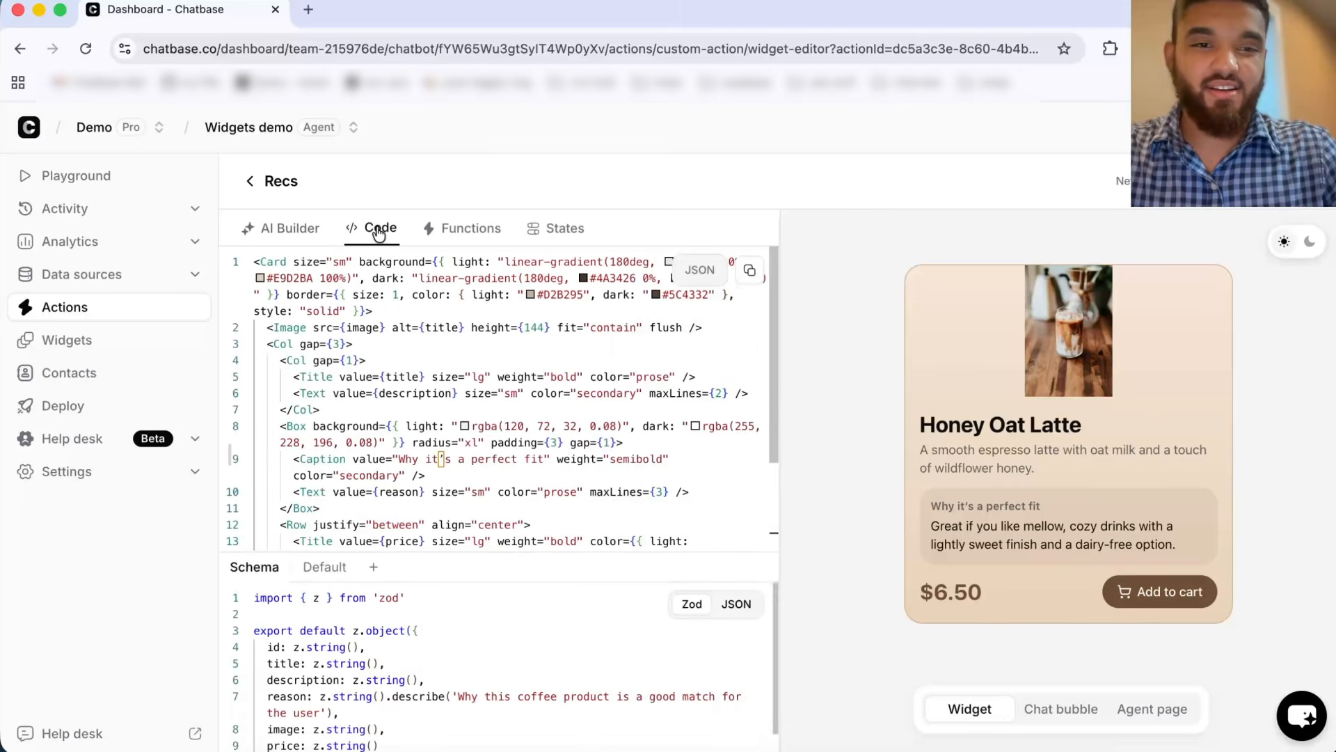
# Step: Examine the generated widget code, including the reason box and the Add to cart button's icon and click action
pyautogui.click(511, 426)
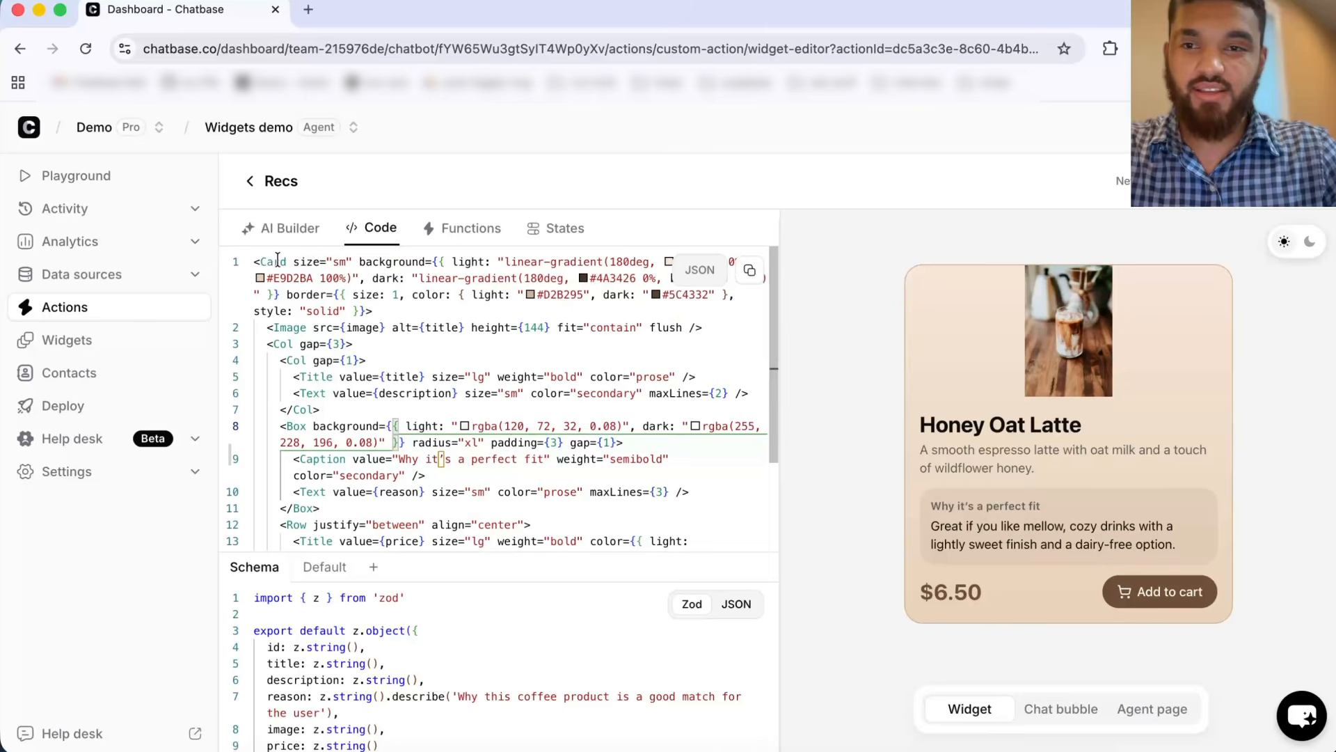
pyautogui.scroll(-2, 324, 327)
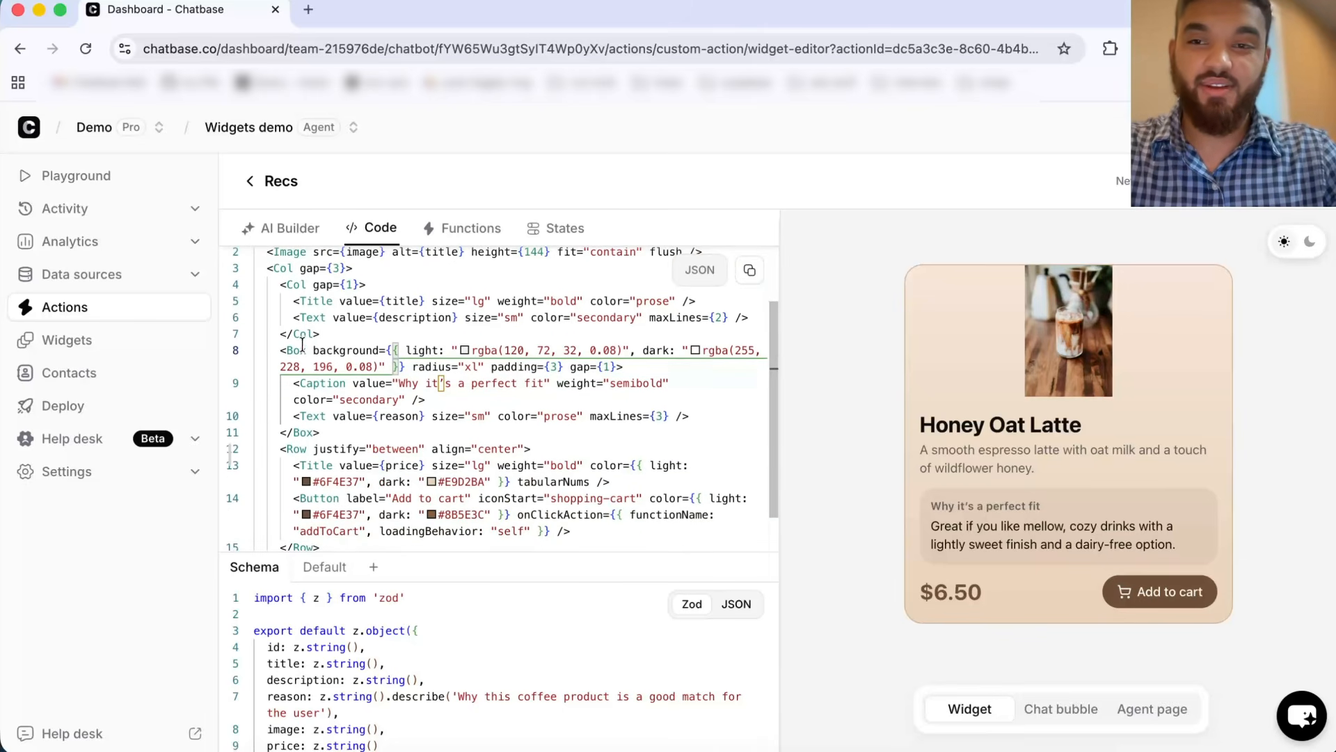
pyautogui.click(300, 351)
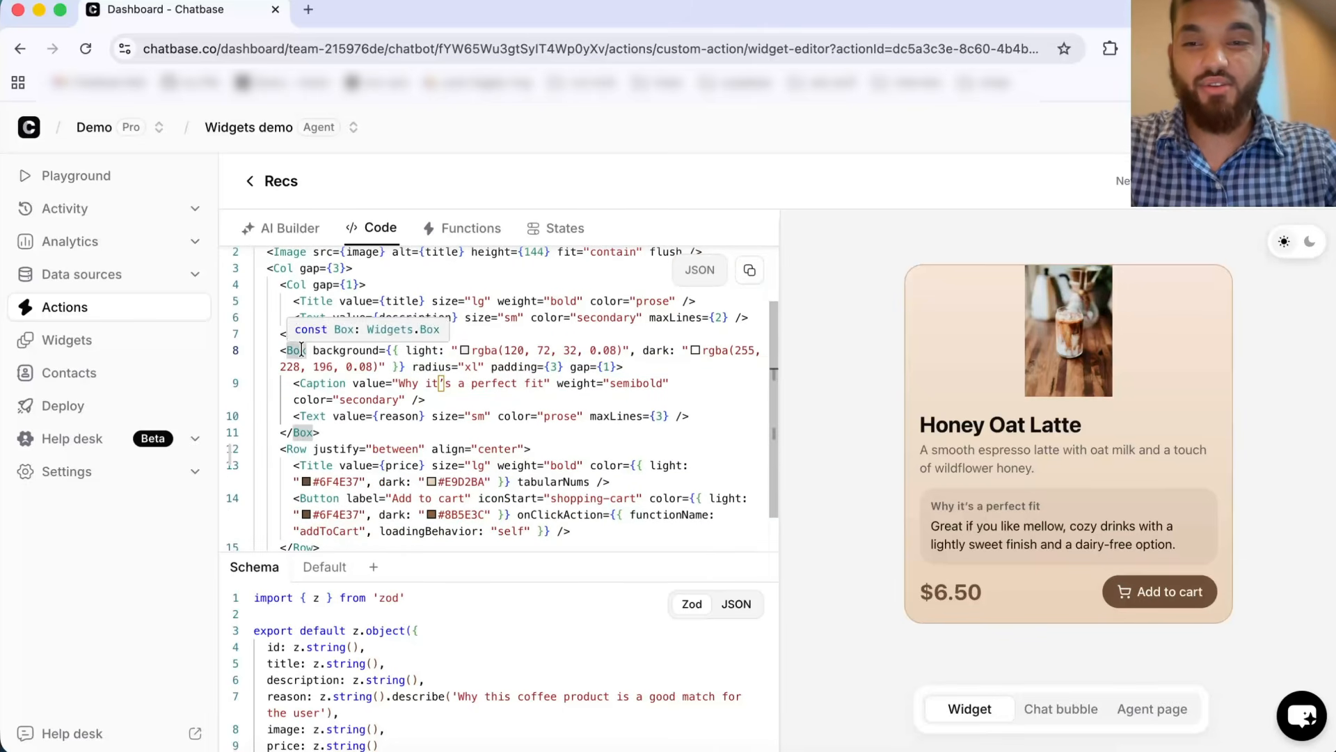
pyautogui.scroll(-1, 301, 348)
pyautogui.scroll(-1, 302, 351)
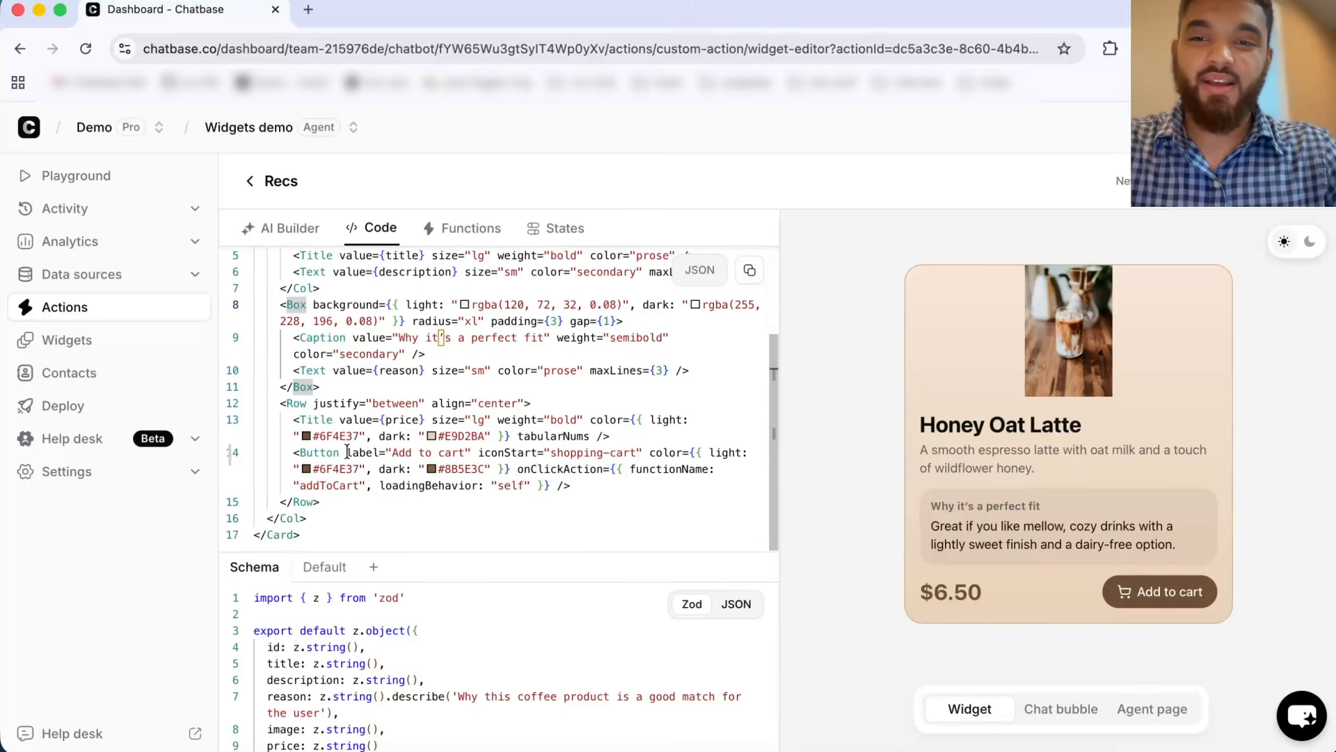
pyautogui.click(471, 469)
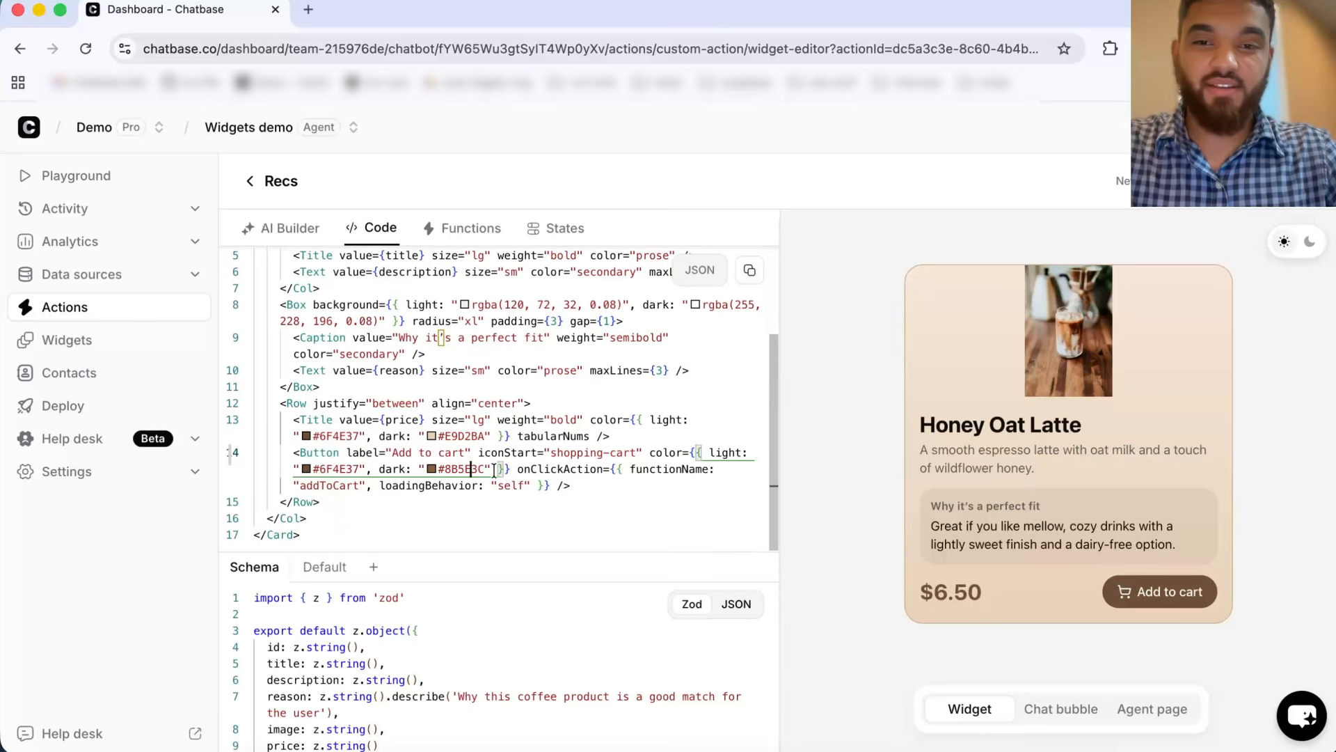
pyautogui.click(435, 467)
pyautogui.click(515, 497)
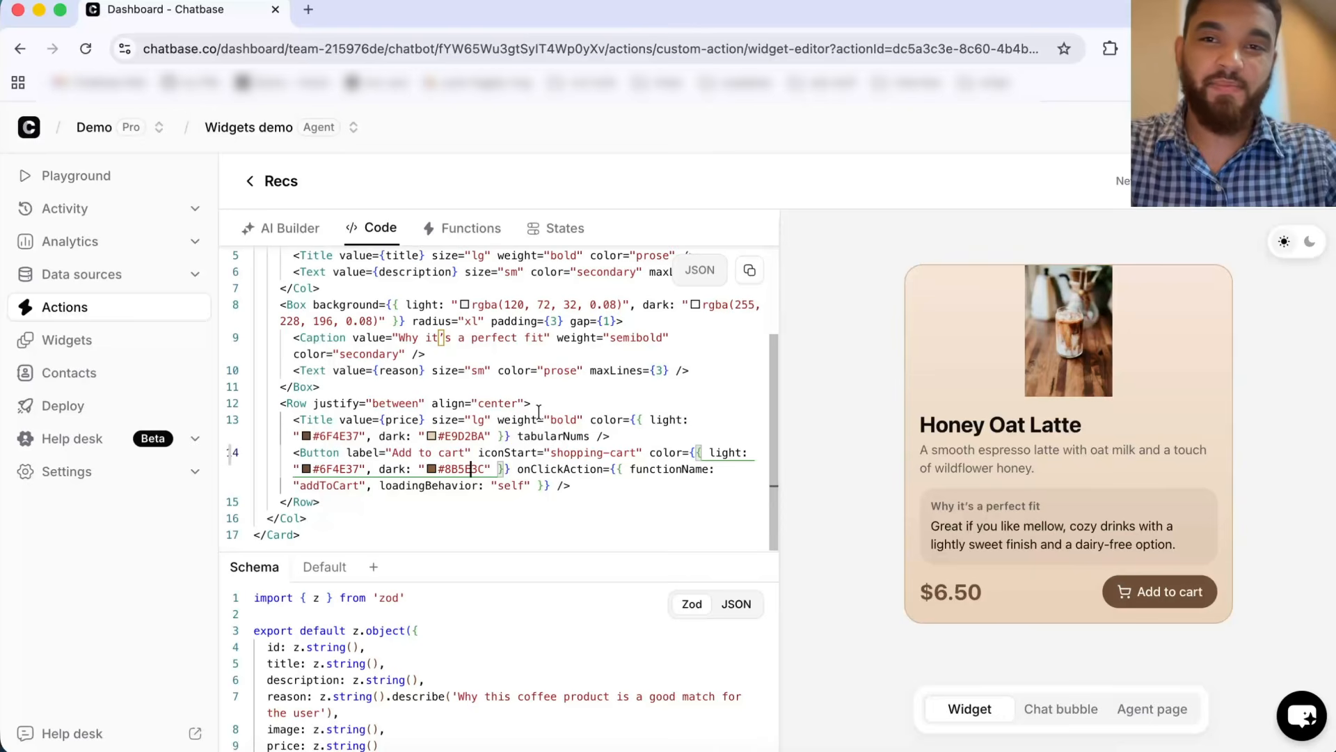
pyautogui.moveTo(507, 411)
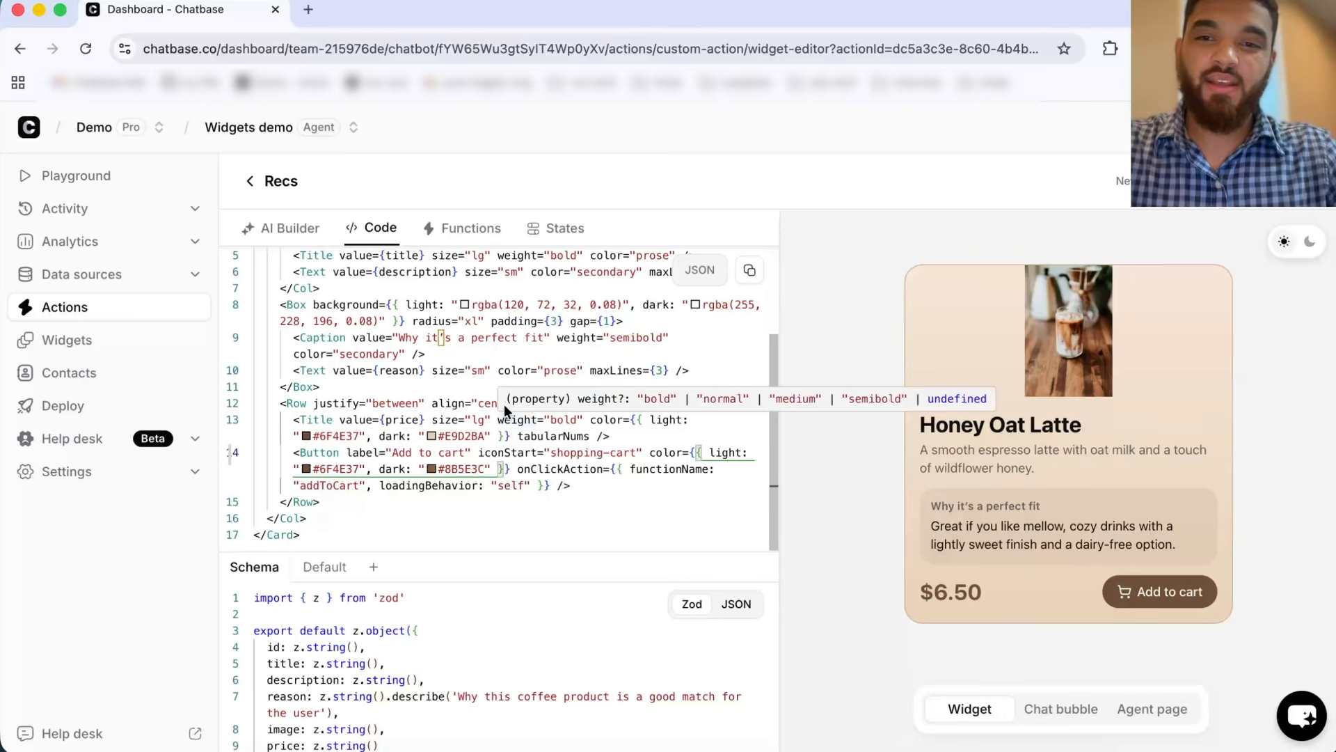
pyautogui.click(332, 453)
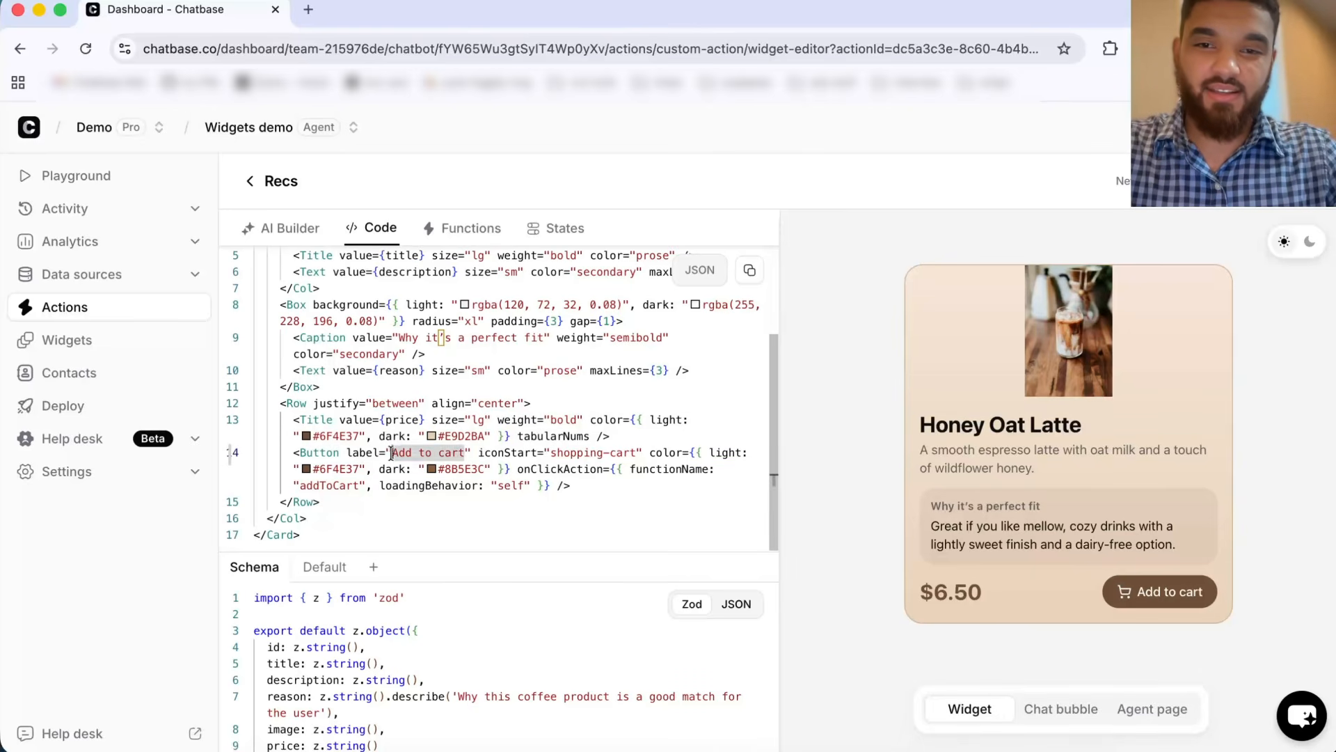
pyautogui.click(670, 470)
pyautogui.doubleClick(669, 469)
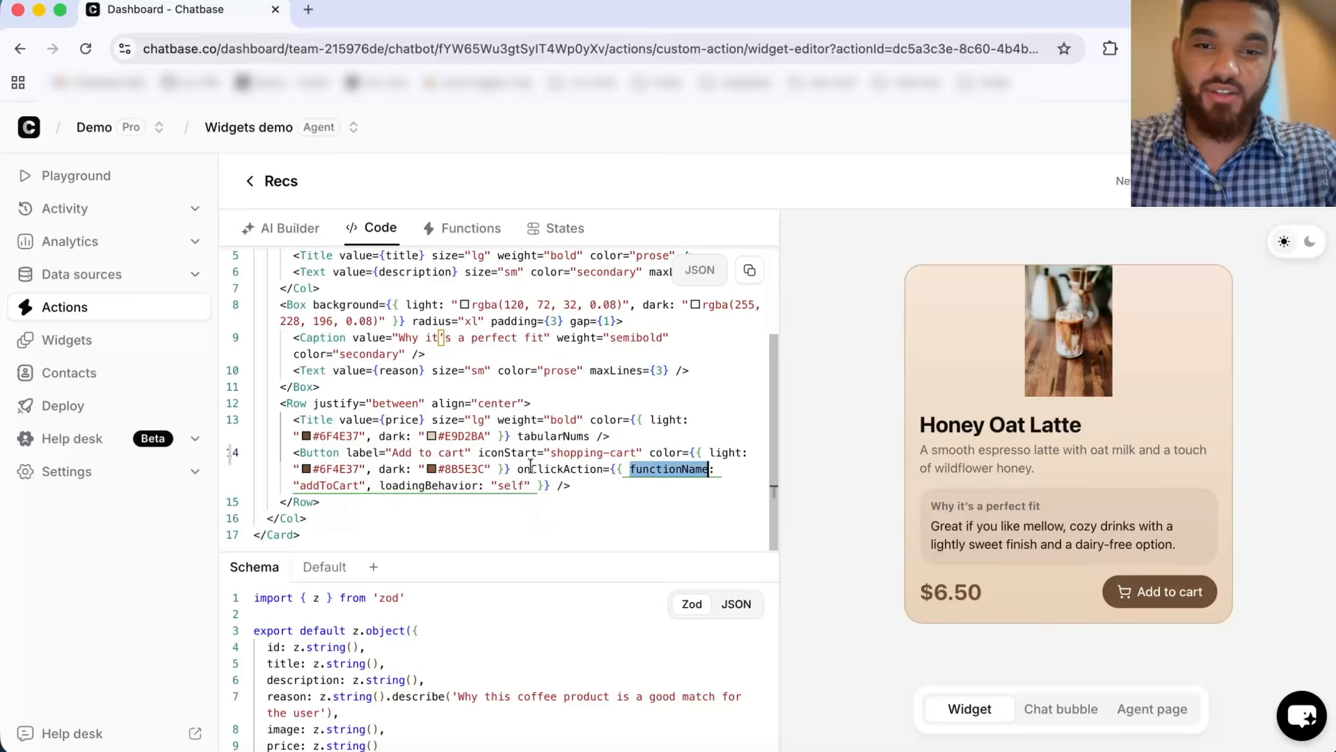
pyautogui.doubleClick(329, 485)
# Step: Review the addToCart function's settings and save the widget
pyautogui.click(466, 230)
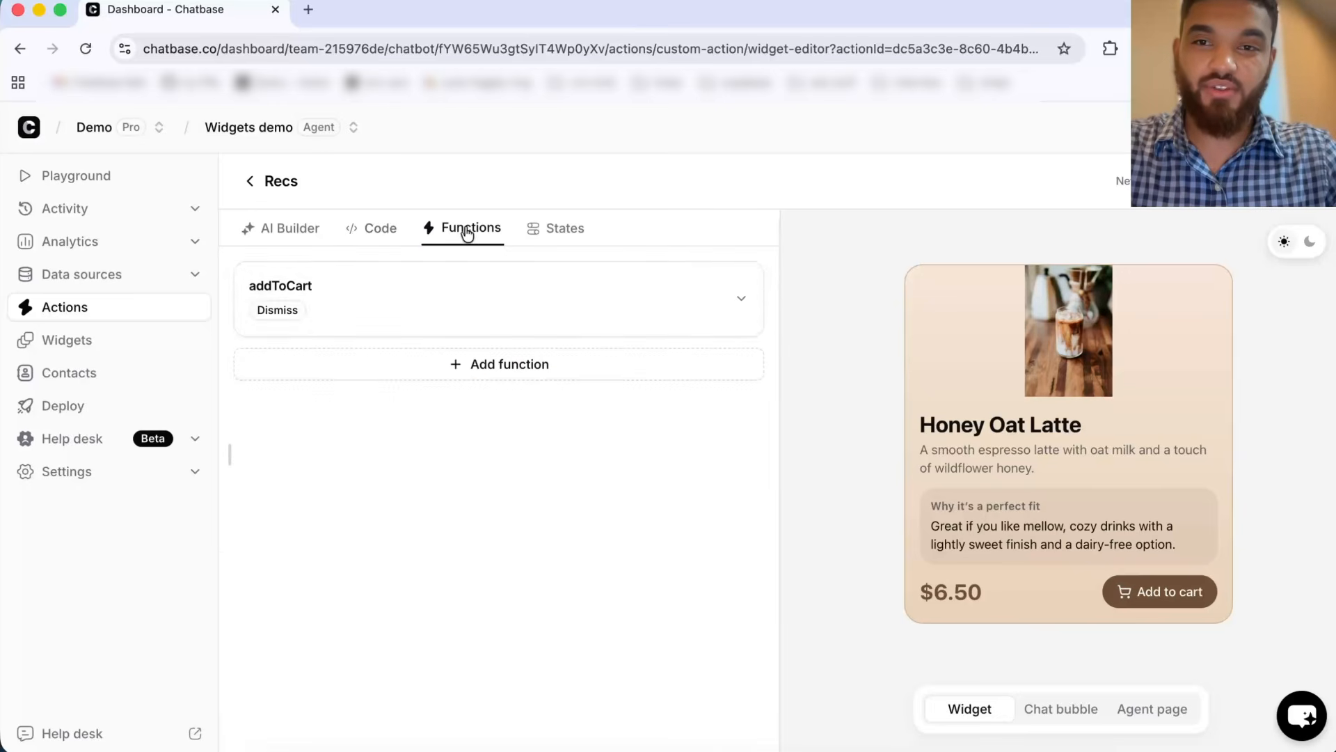
pyautogui.click(383, 304)
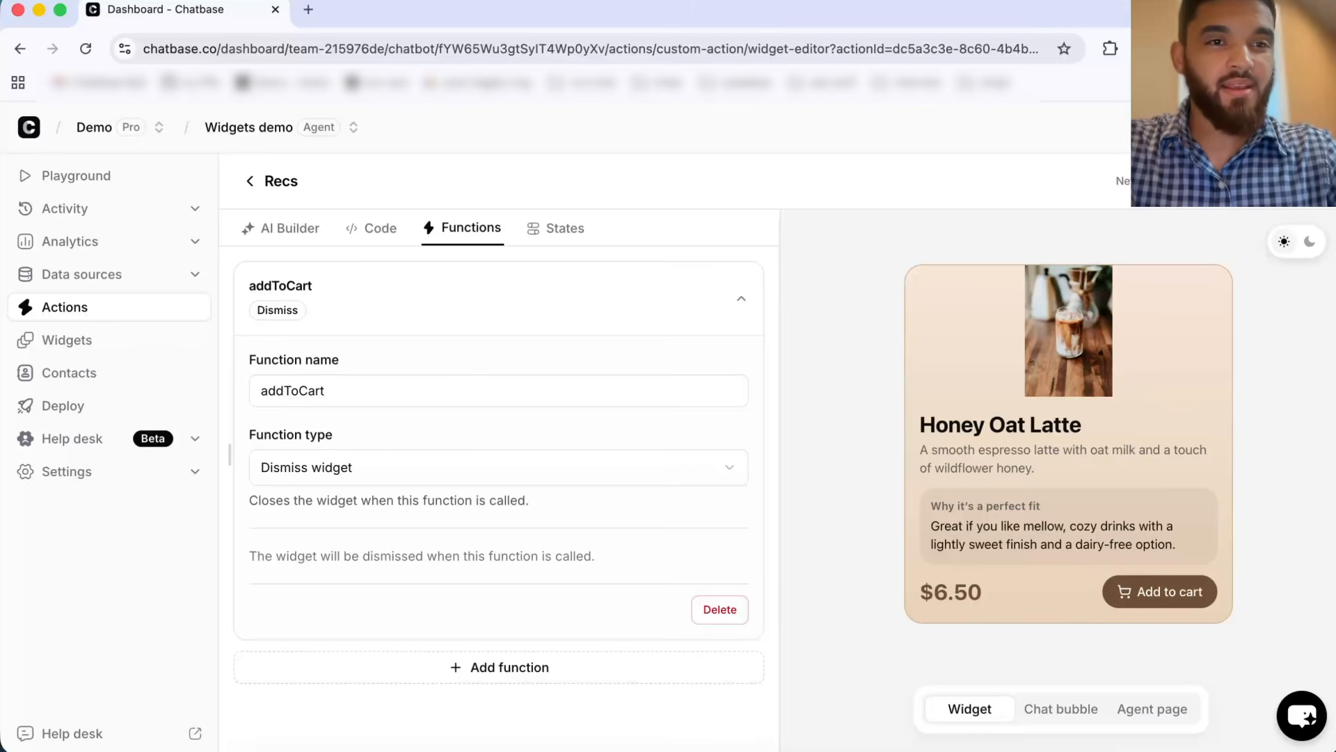
pyautogui.click(1289, 181)
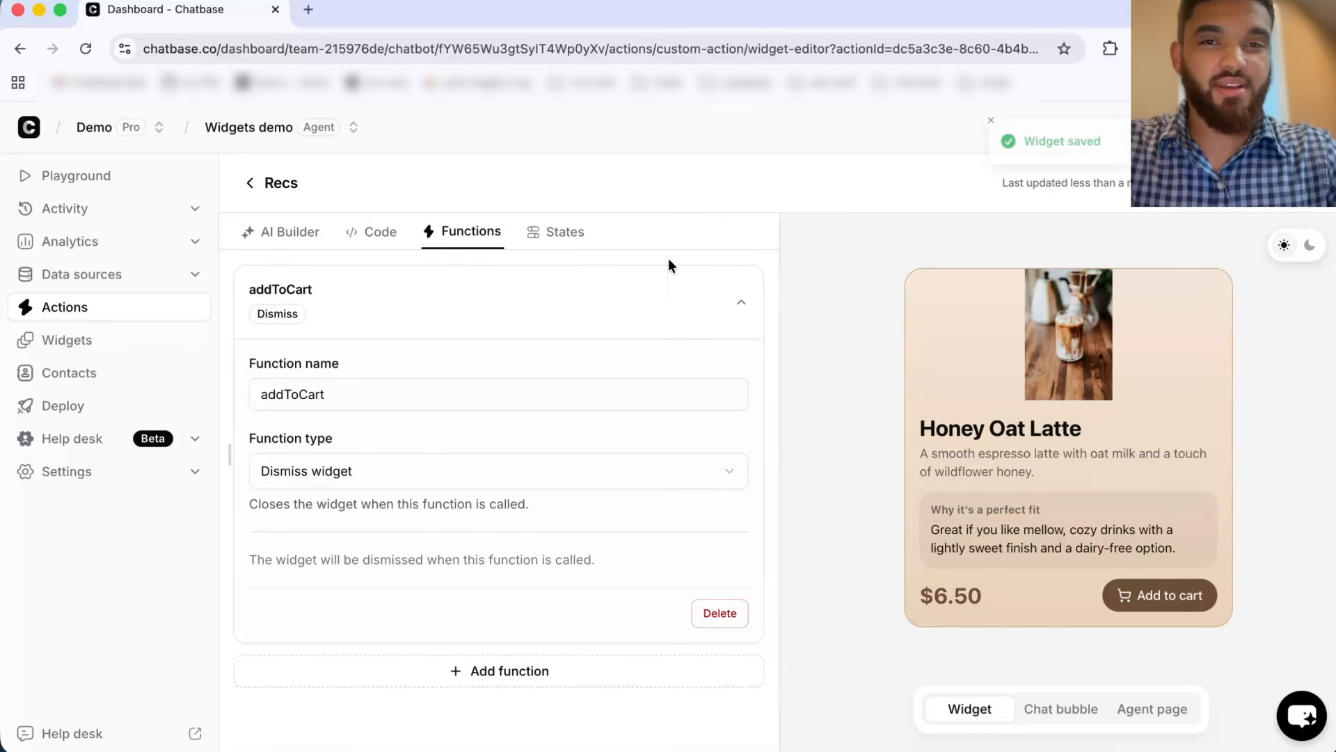
# Step: Return to the Recs action settings and open its Inputs section
pyautogui.click(249, 183)
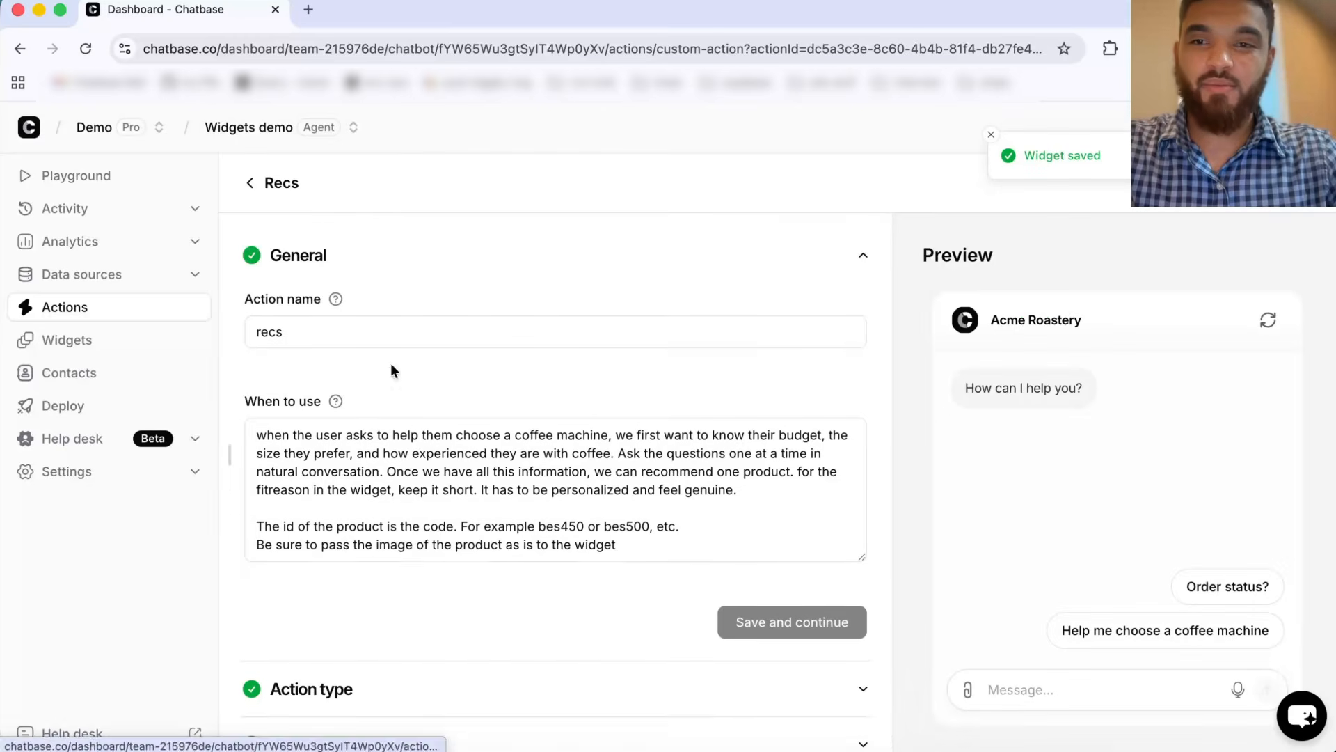
pyautogui.scroll(-2, 433, 513)
pyautogui.scroll(-3, 433, 512)
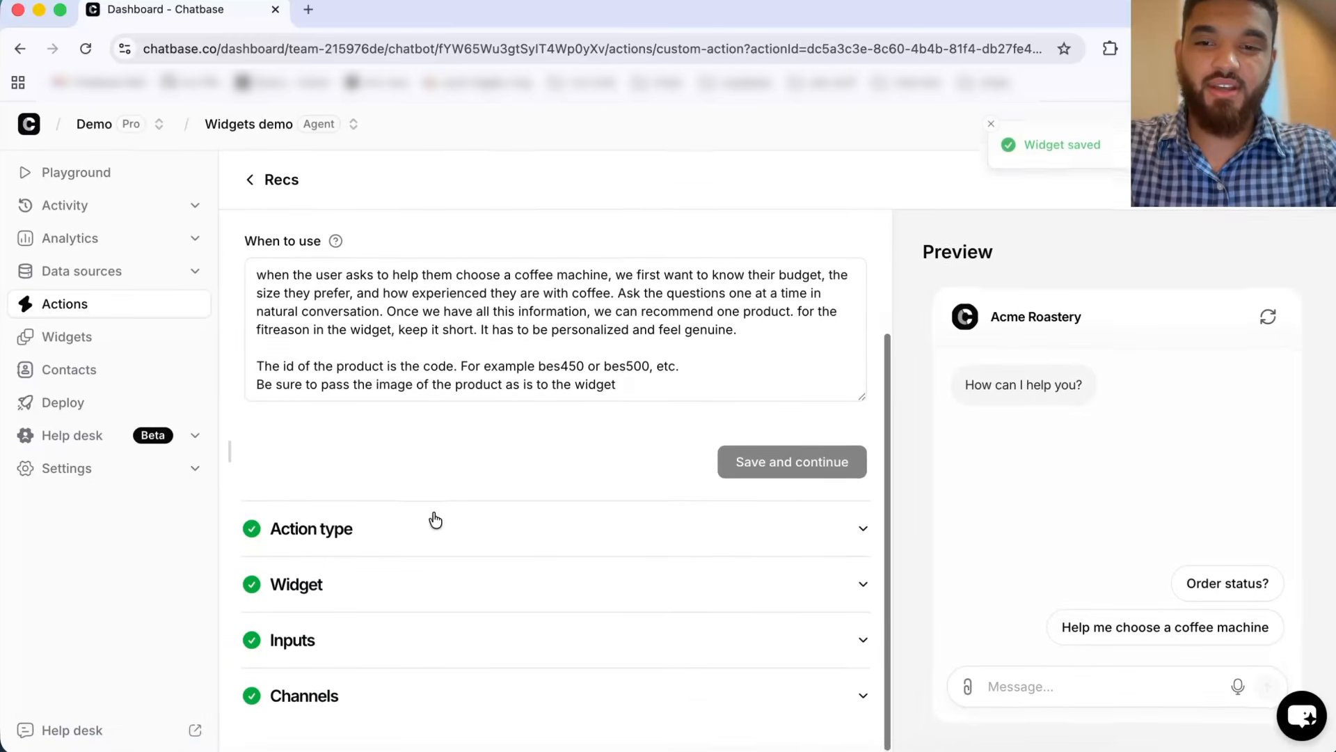
pyautogui.click(353, 650)
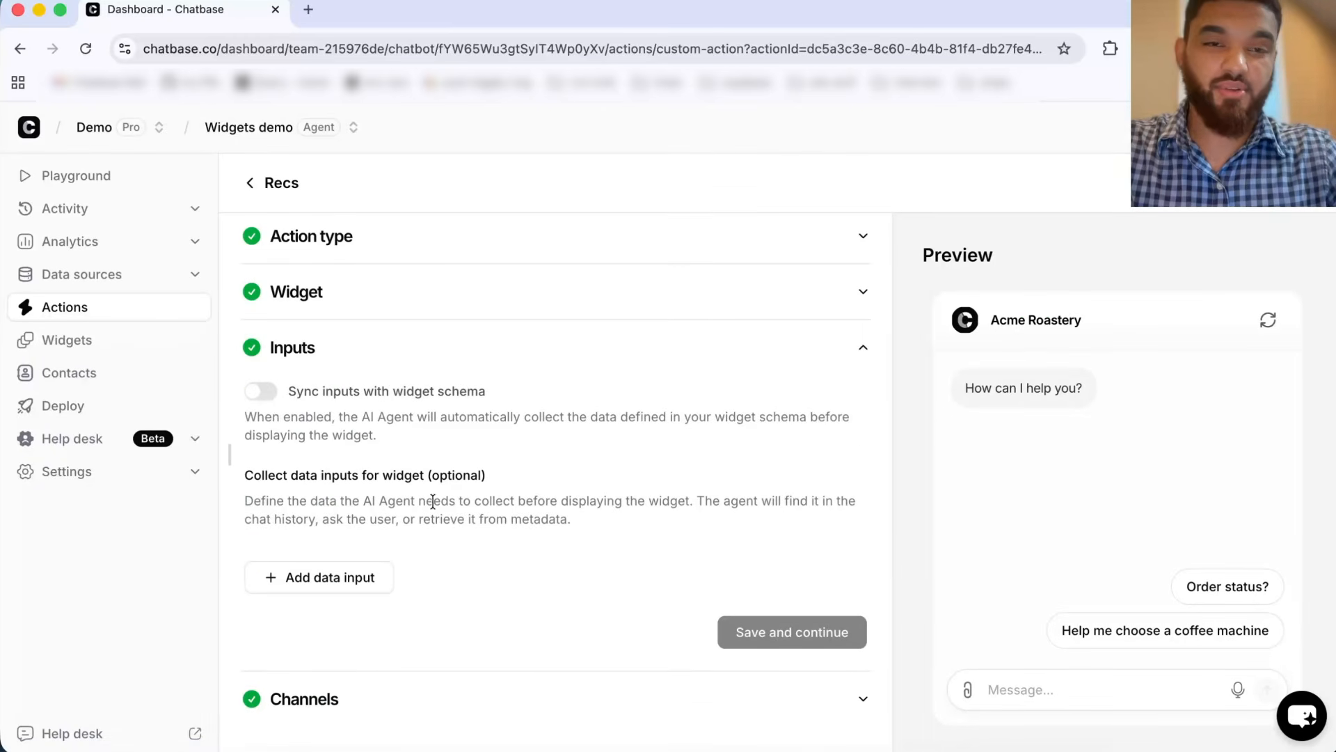
# Step: Turn on syncing the Recs action's inputs with the widget schema and save the action
pyautogui.click(269, 396)
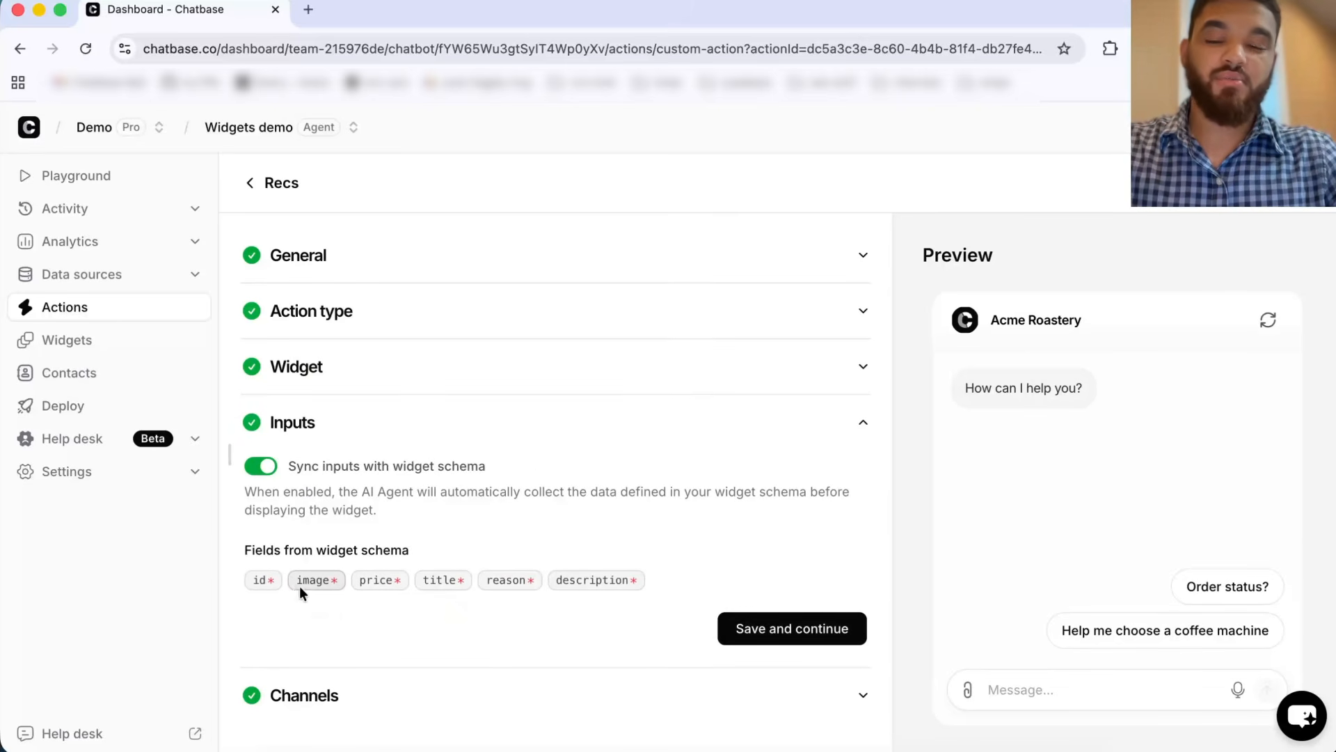
pyautogui.moveTo(262, 582)
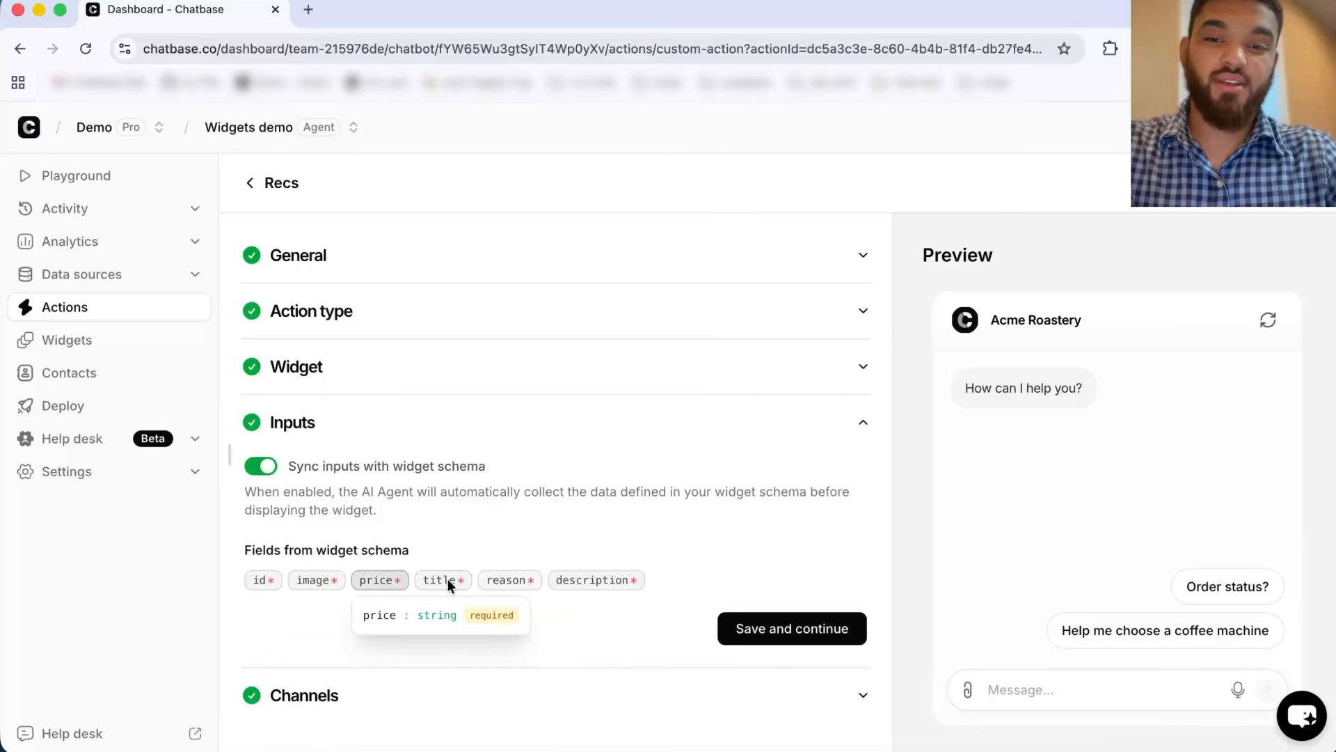
pyautogui.click(828, 639)
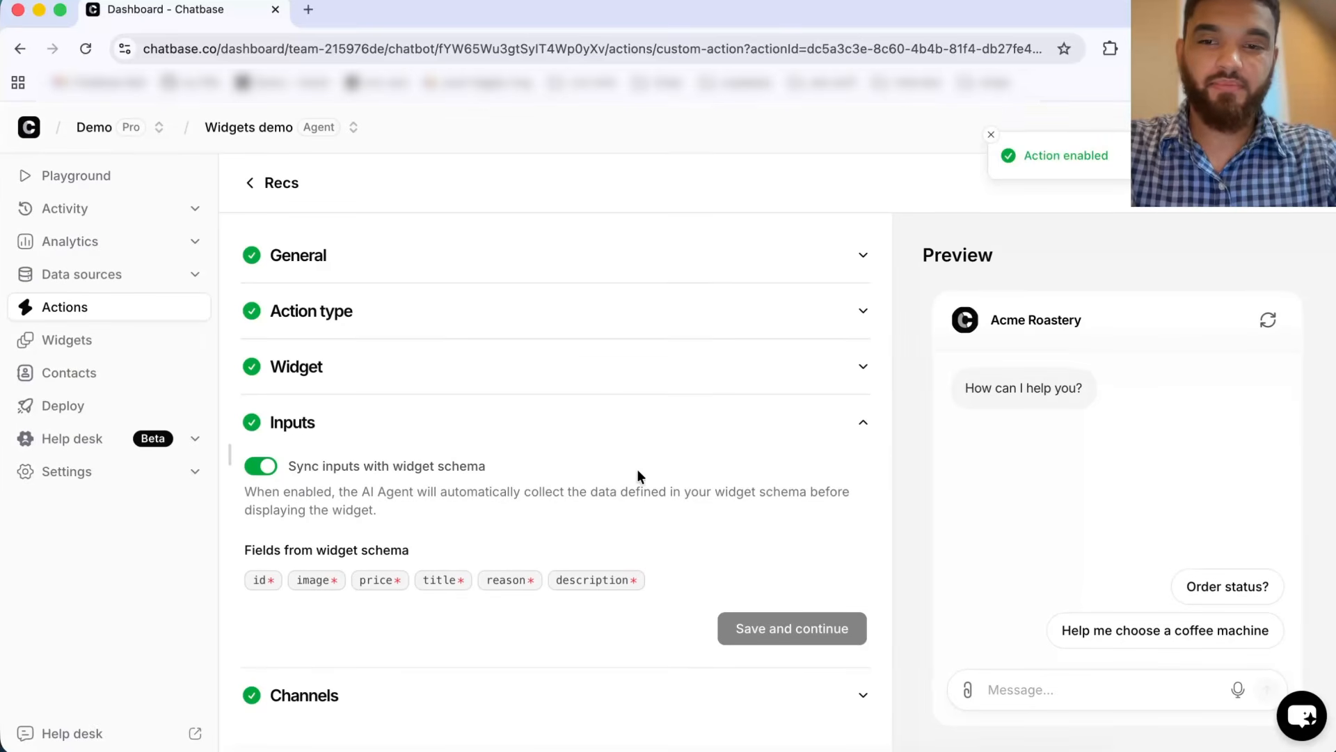
# Step: Switch to Safari and open the Acme Roastery storefront at localhost
pyautogui.click(140, 313)
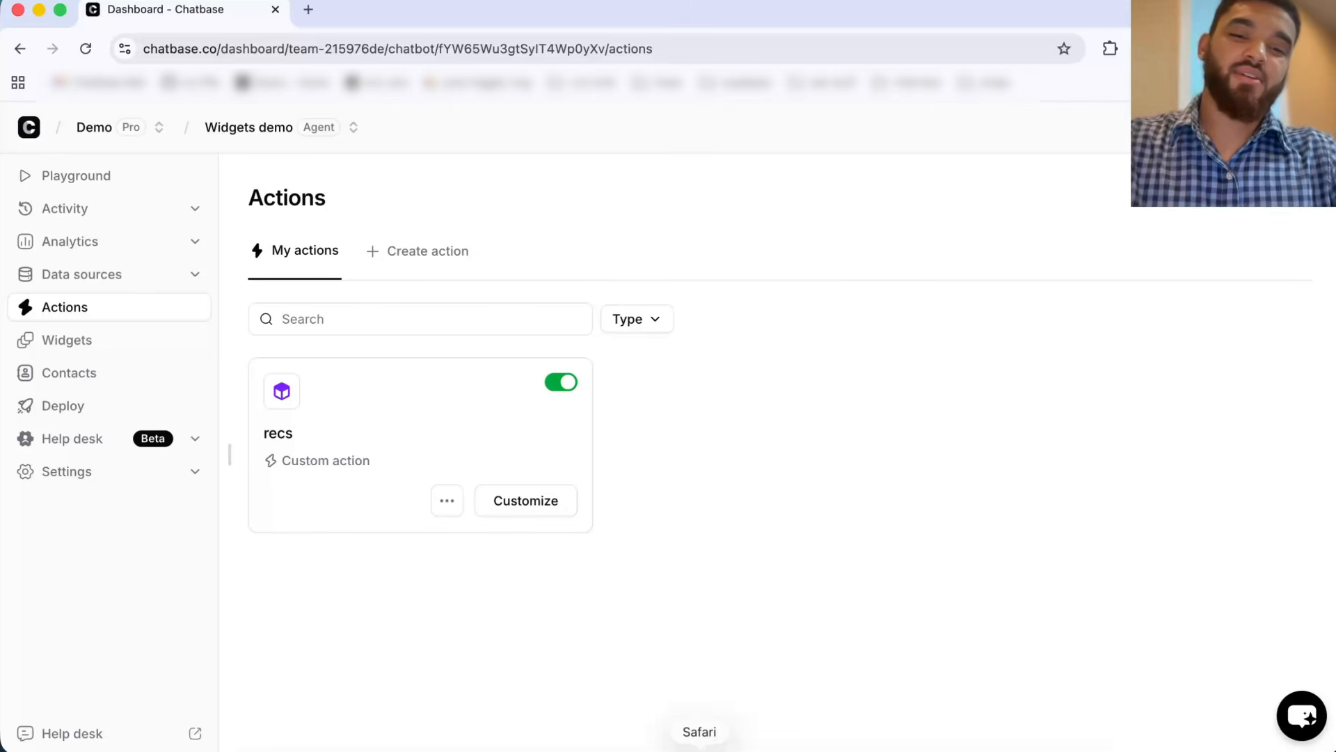
pyautogui.click(700, 750)
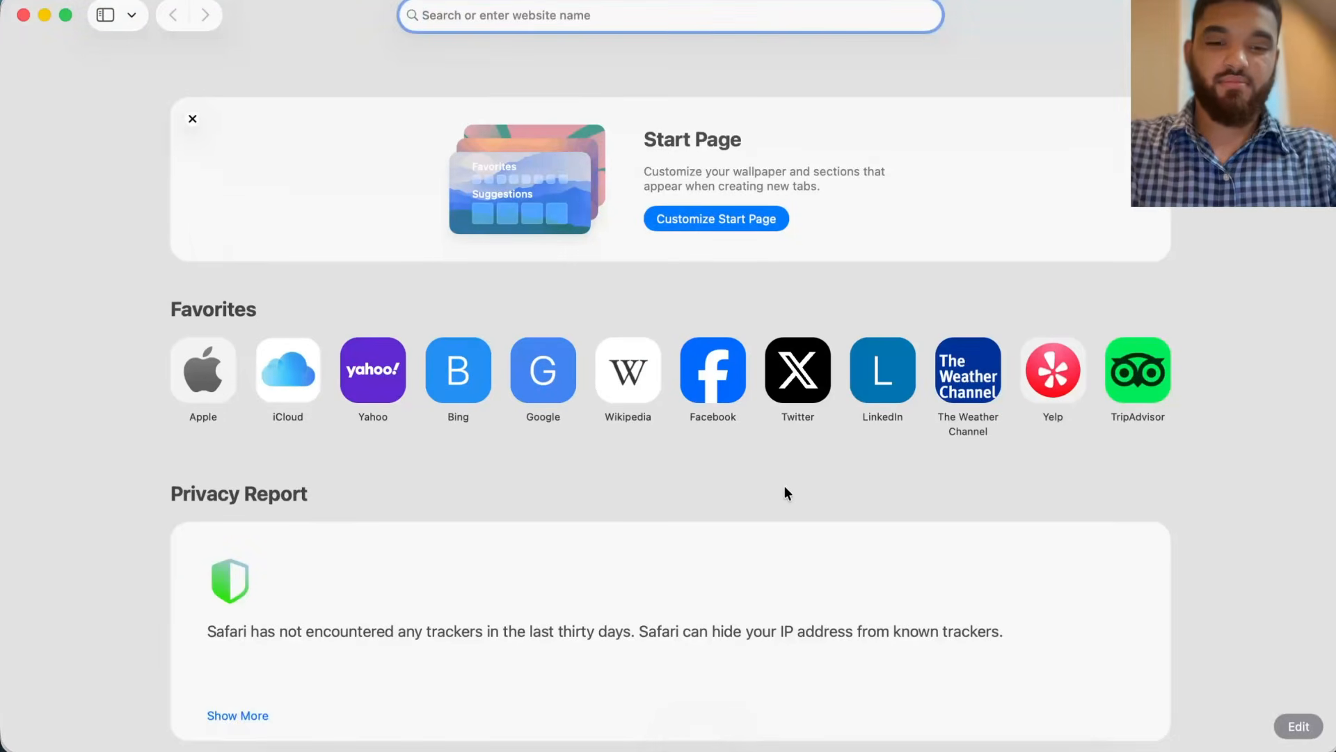
pyautogui.write('local')
pyautogui.press('Return')
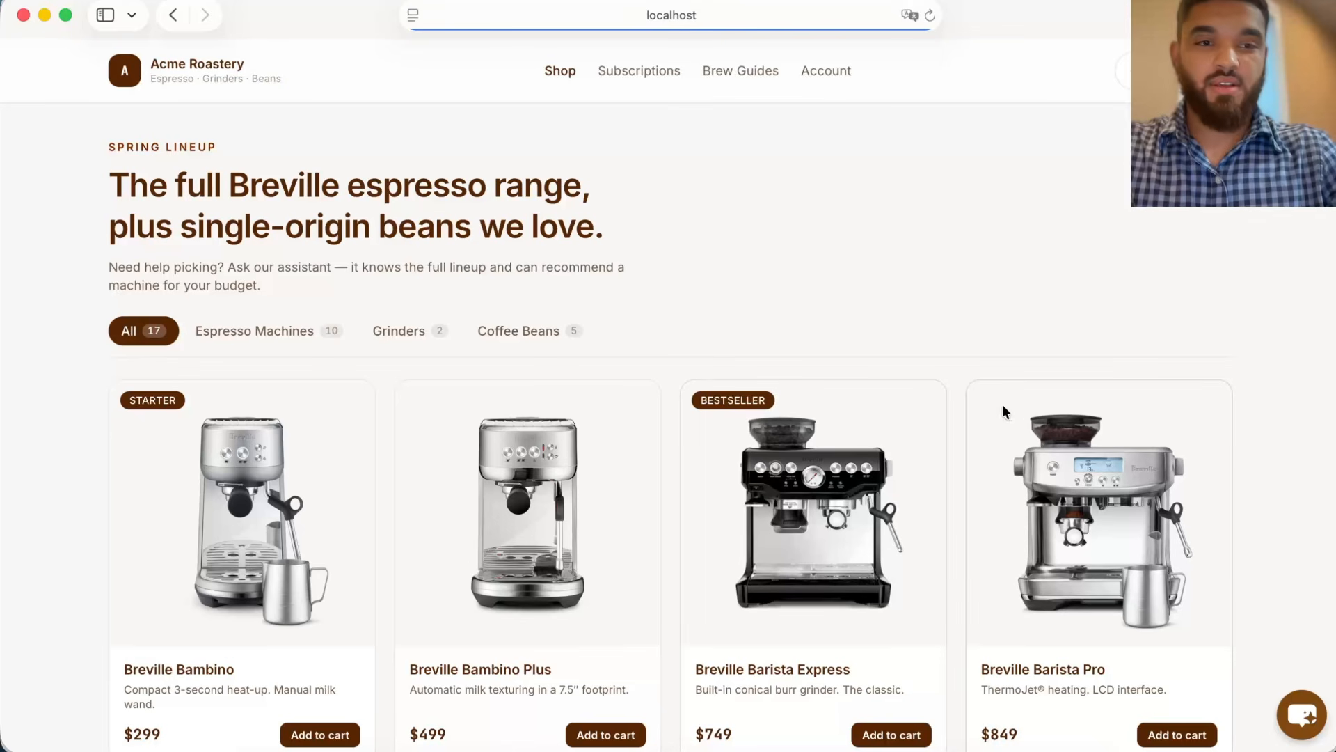
# Step: Open the store chatbot, start a new chat, and ask for help choosing a coffee machine
pyautogui.click(1298, 712)
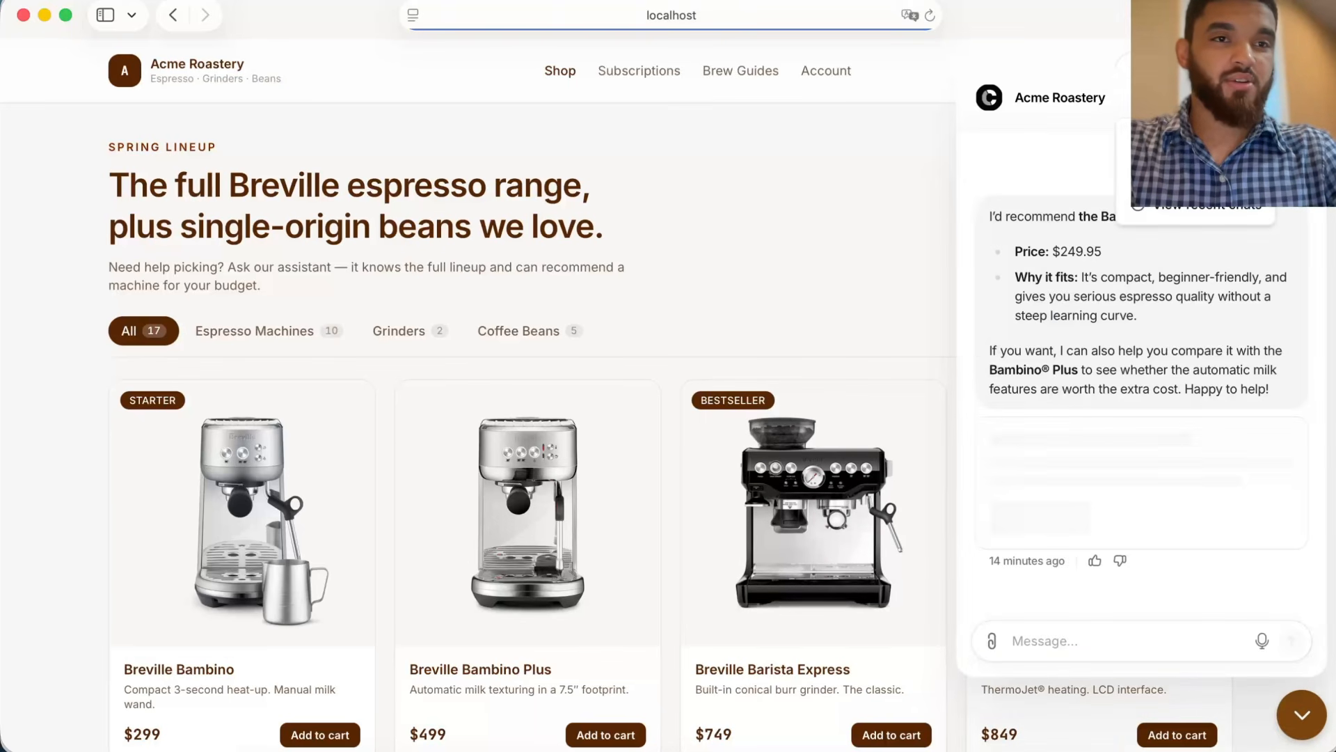
pyautogui.click(1188, 138)
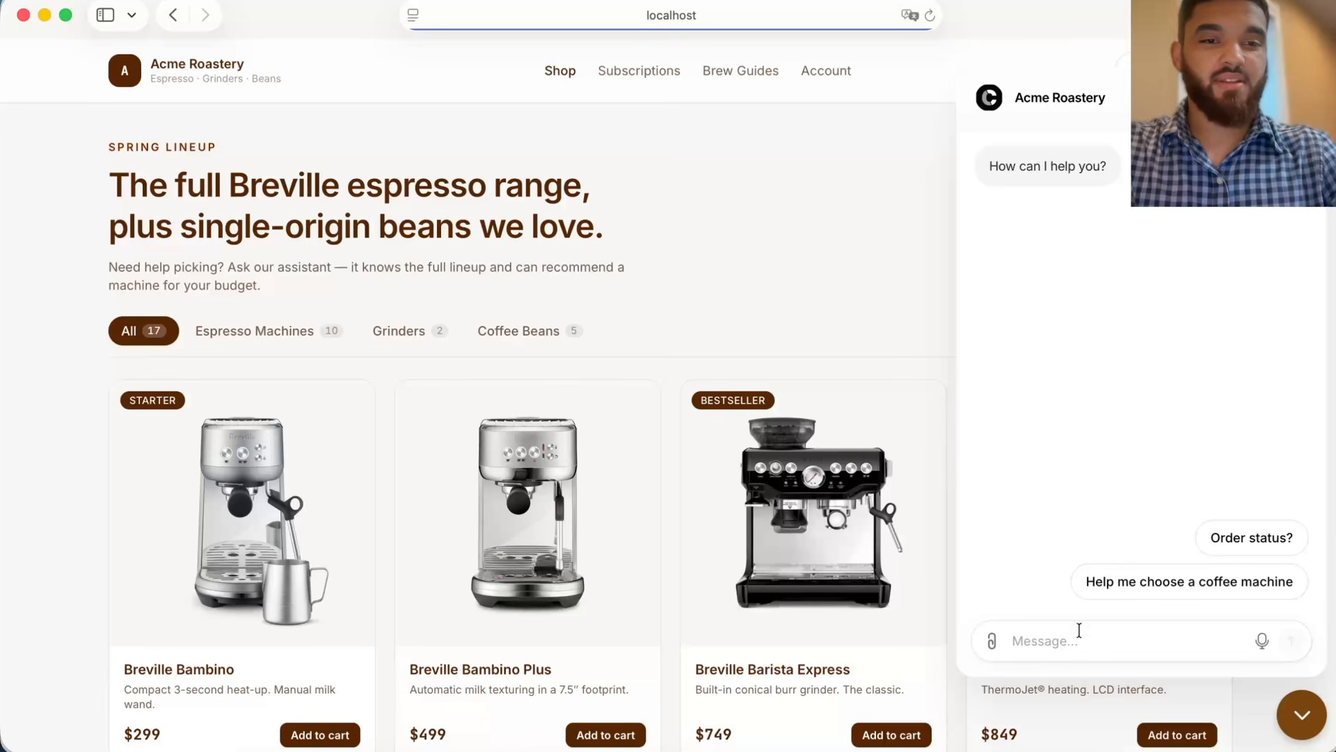
pyautogui.click(1158, 584)
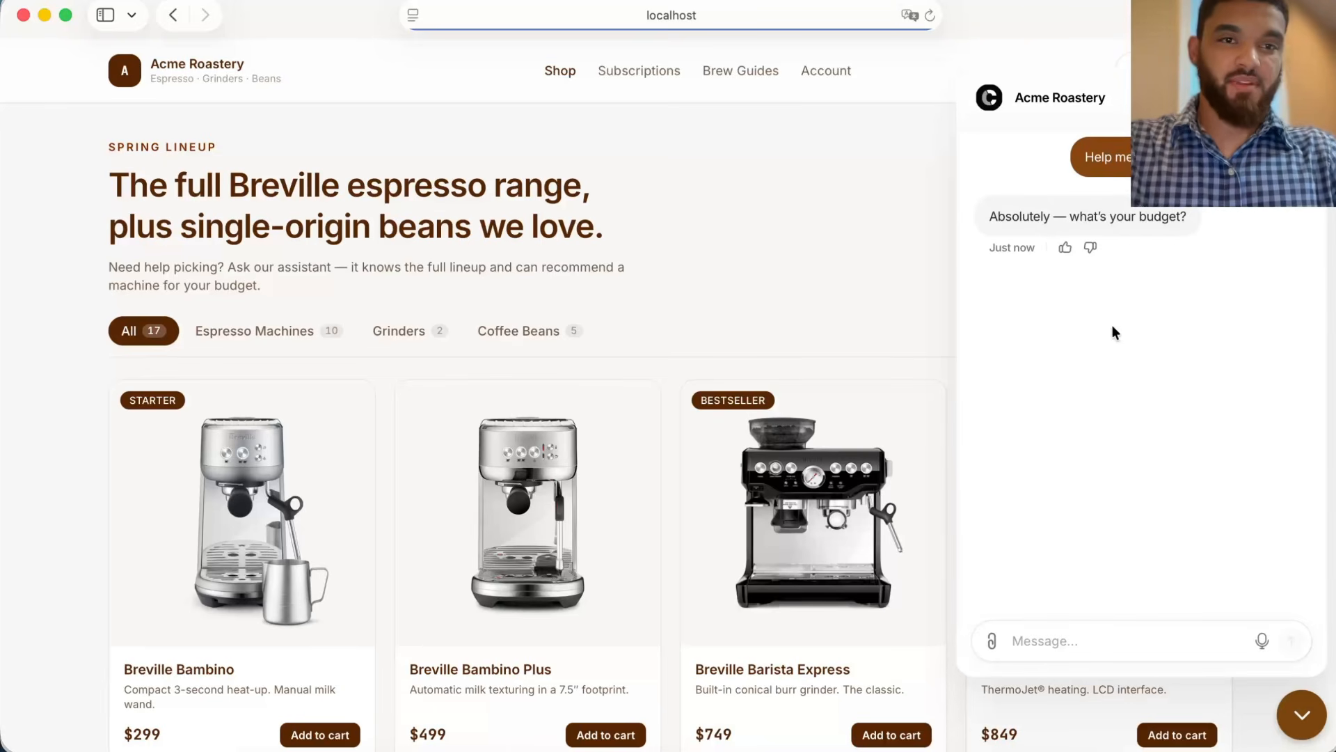
# Step: Answer the chatbot's questions with a budget of 200 and a small machine size
pyautogui.click(1059, 643)
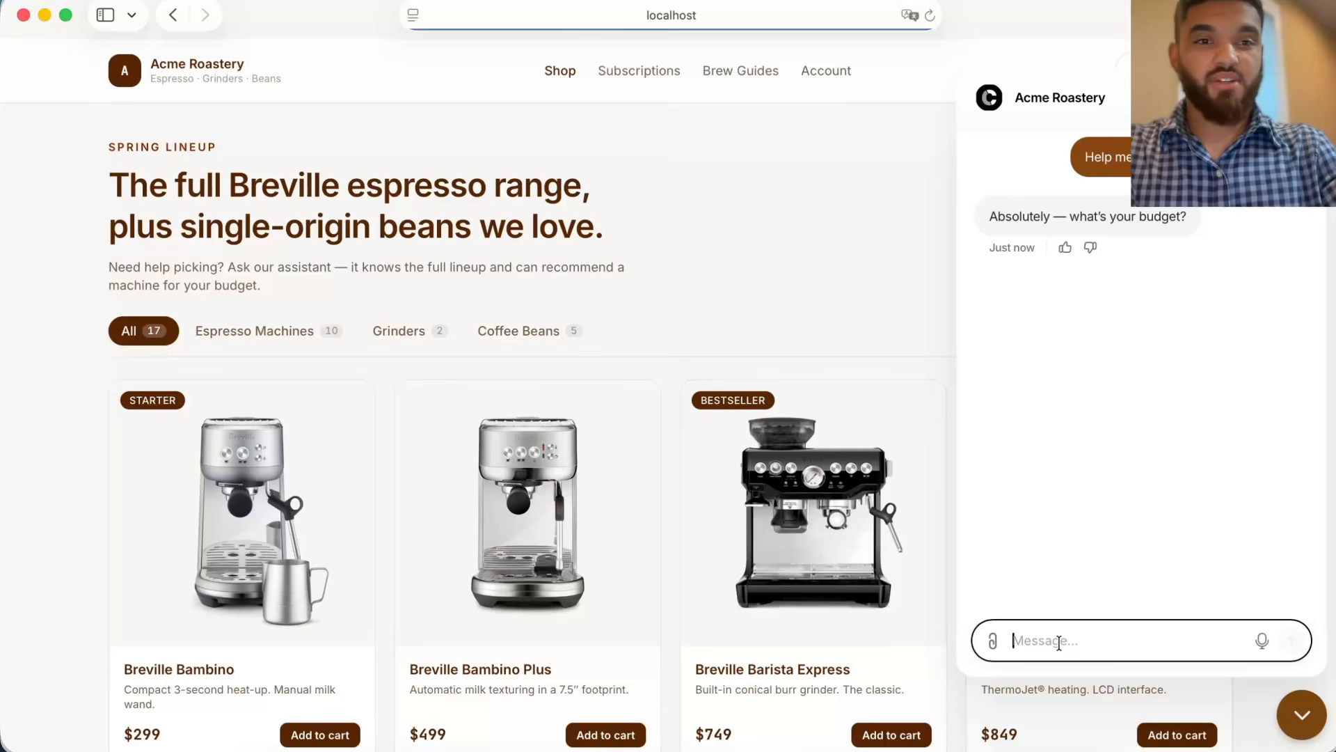
pyautogui.write('200-300')
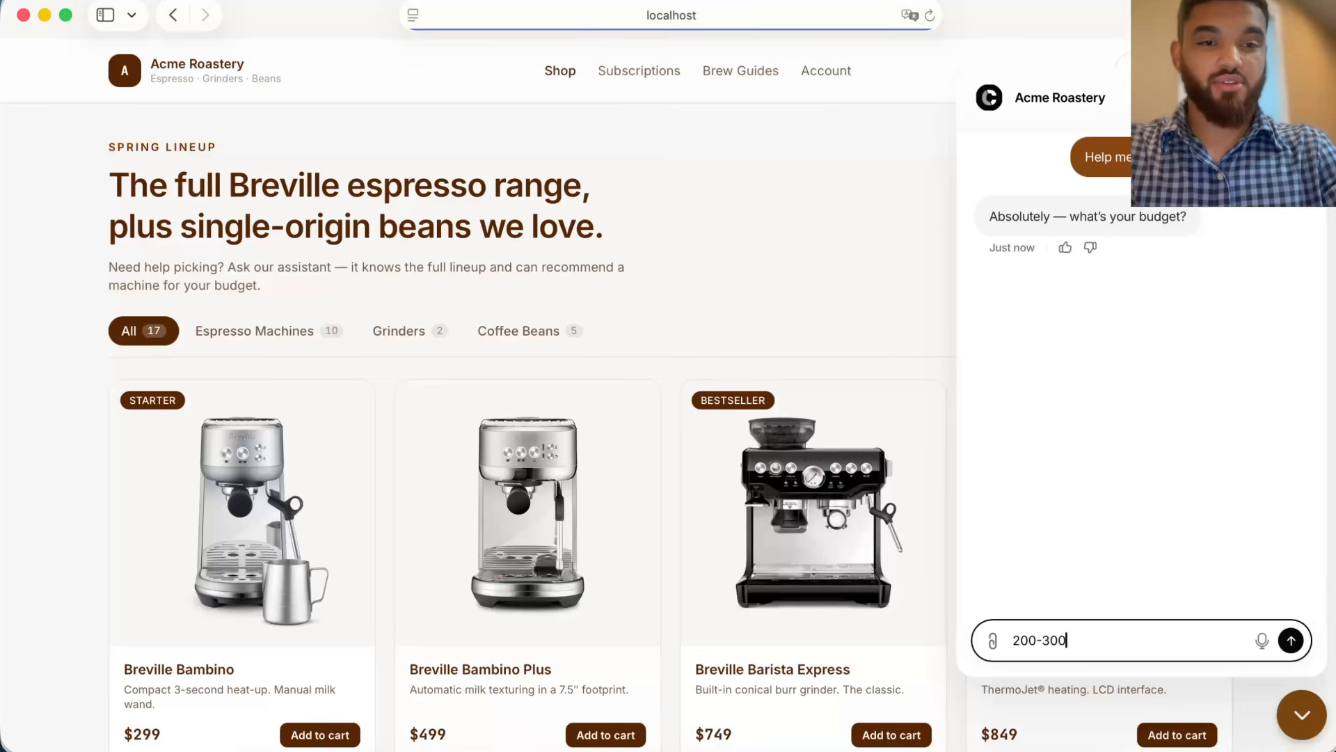
pyautogui.press('Return')
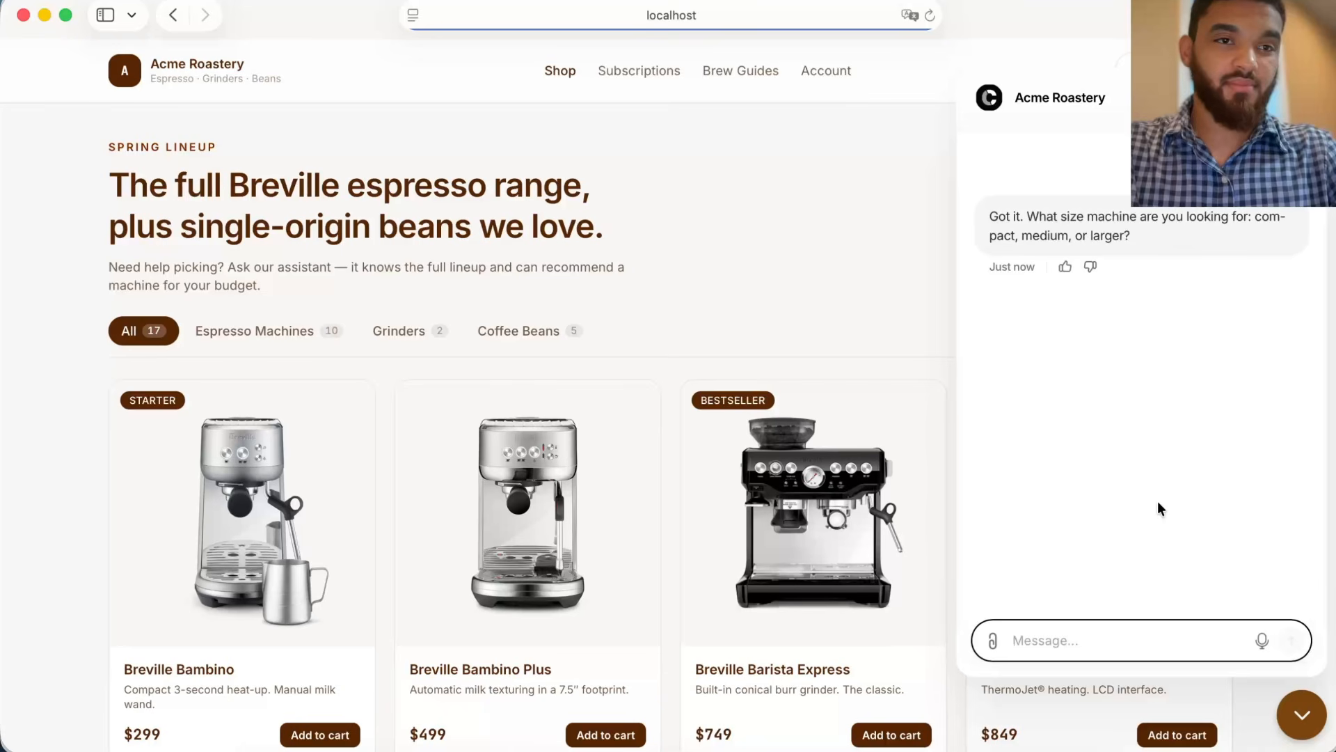
pyautogui.write('small')
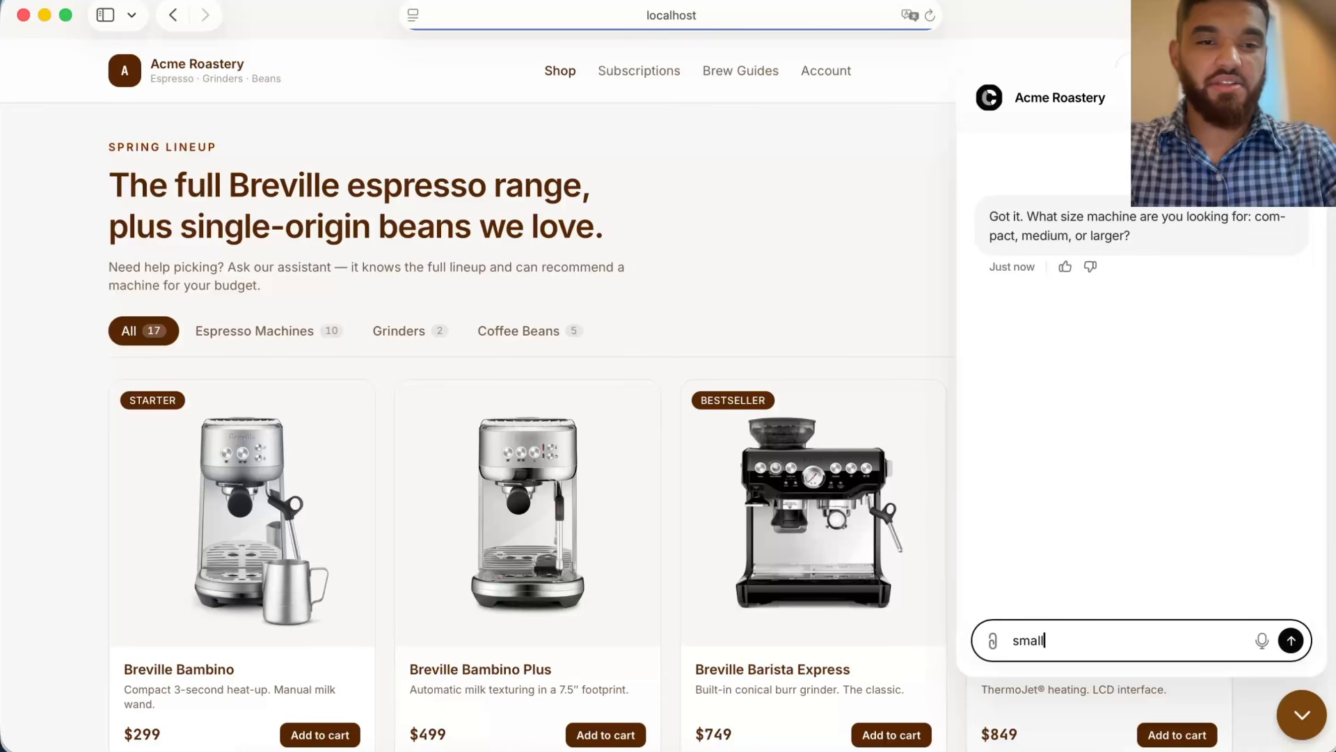
pyautogui.press('Return')
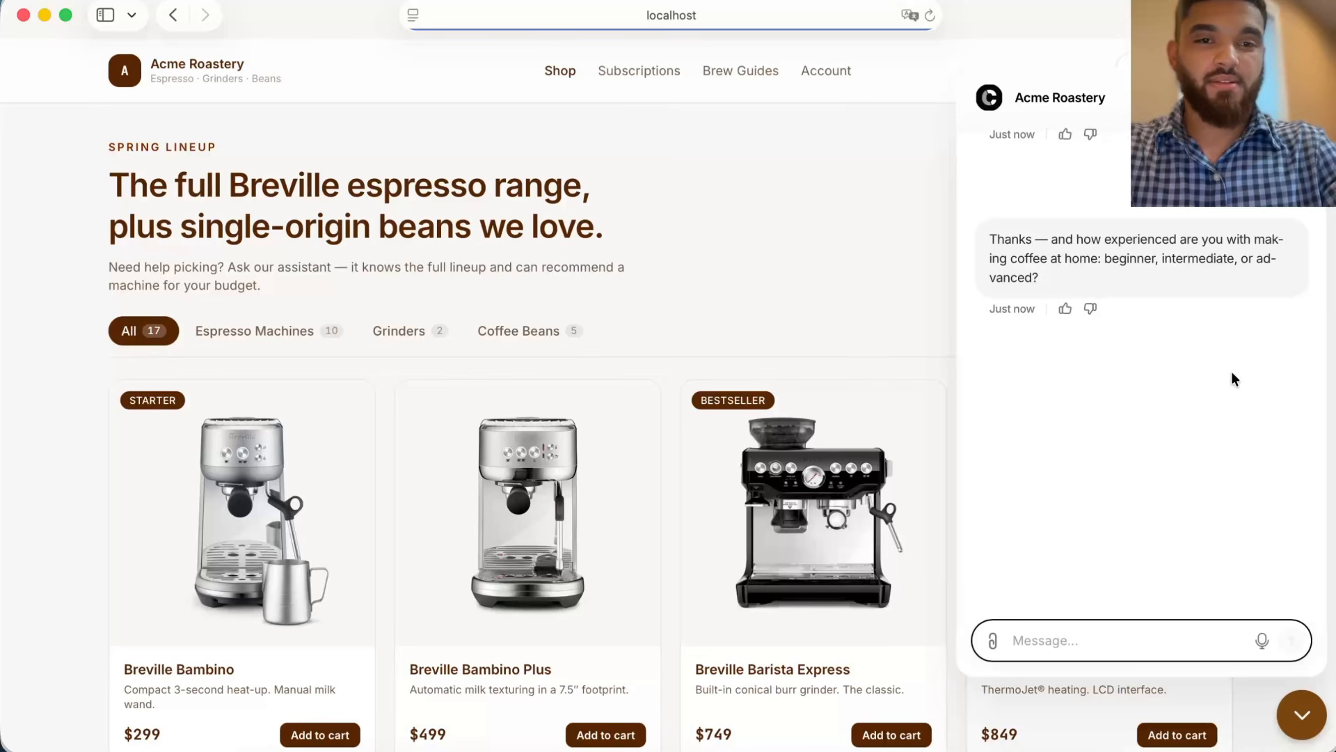
# Step: Reply beginner for experience, try the recommended product card's Add to cart button, and close the chat
pyautogui.write('beginner')
pyautogui.press('Return')
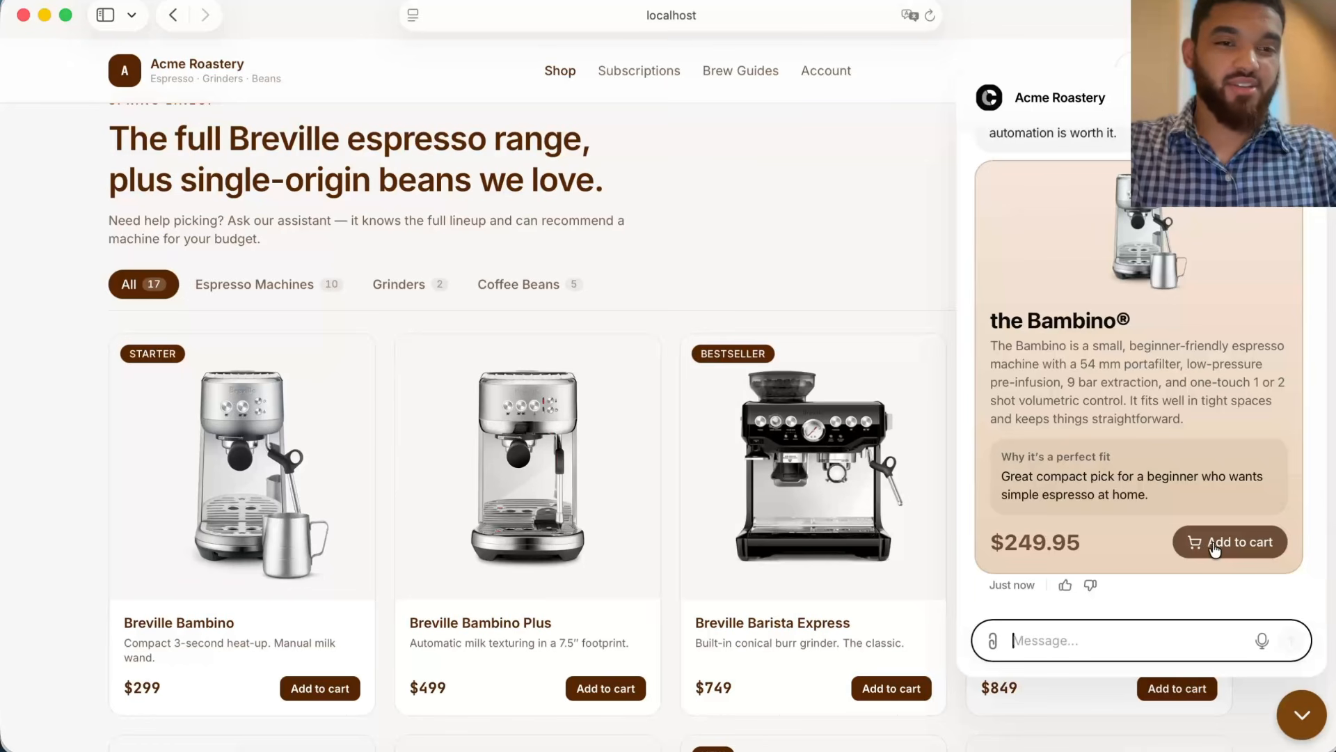
pyautogui.click(1223, 549)
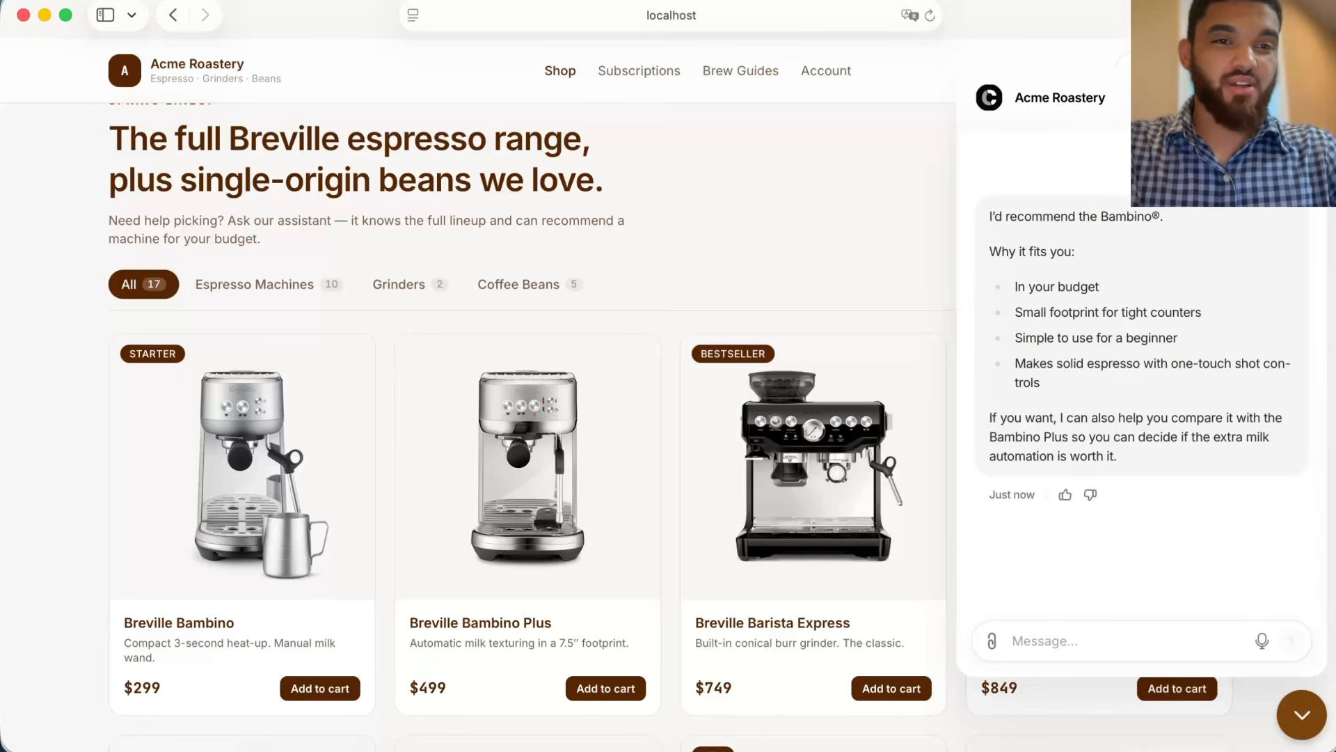
pyautogui.click(1295, 98)
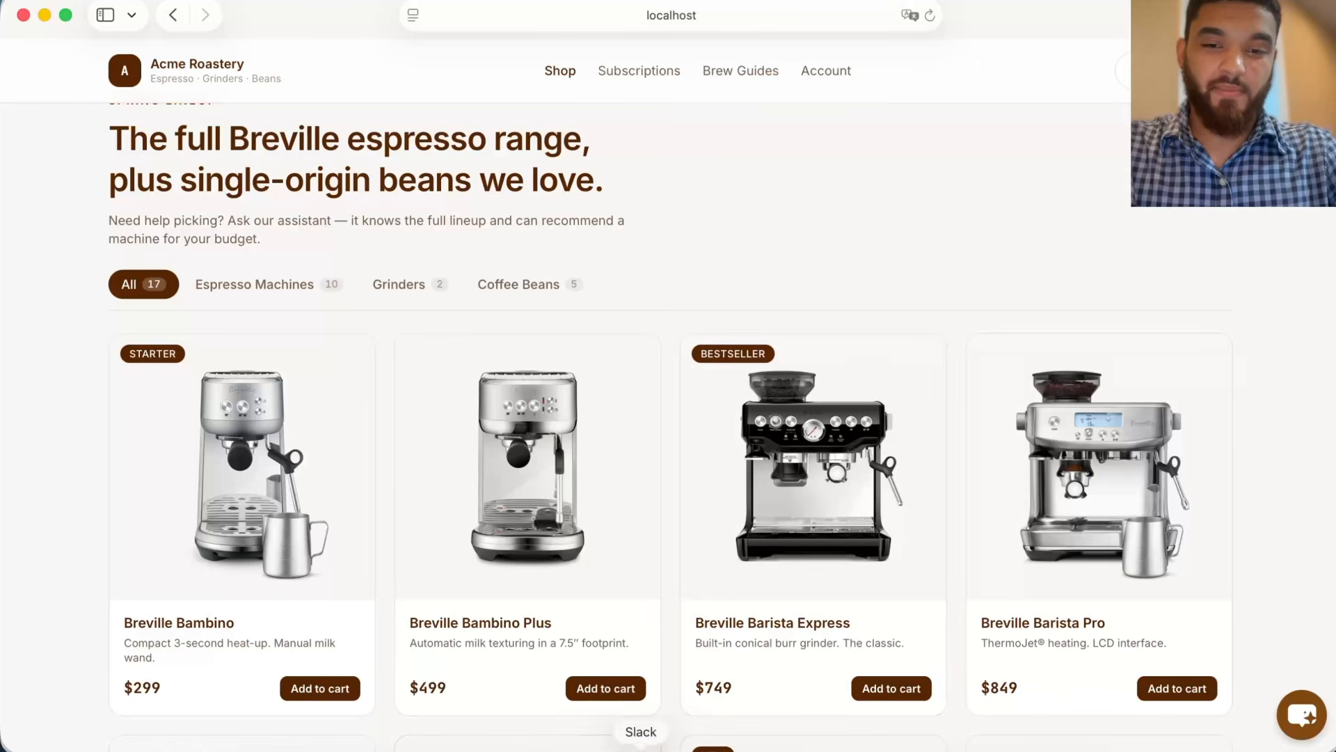
# Step: Back in Chatbase, change the Recs widget's addToCart function type to Client function
pyautogui.click(499, 746)
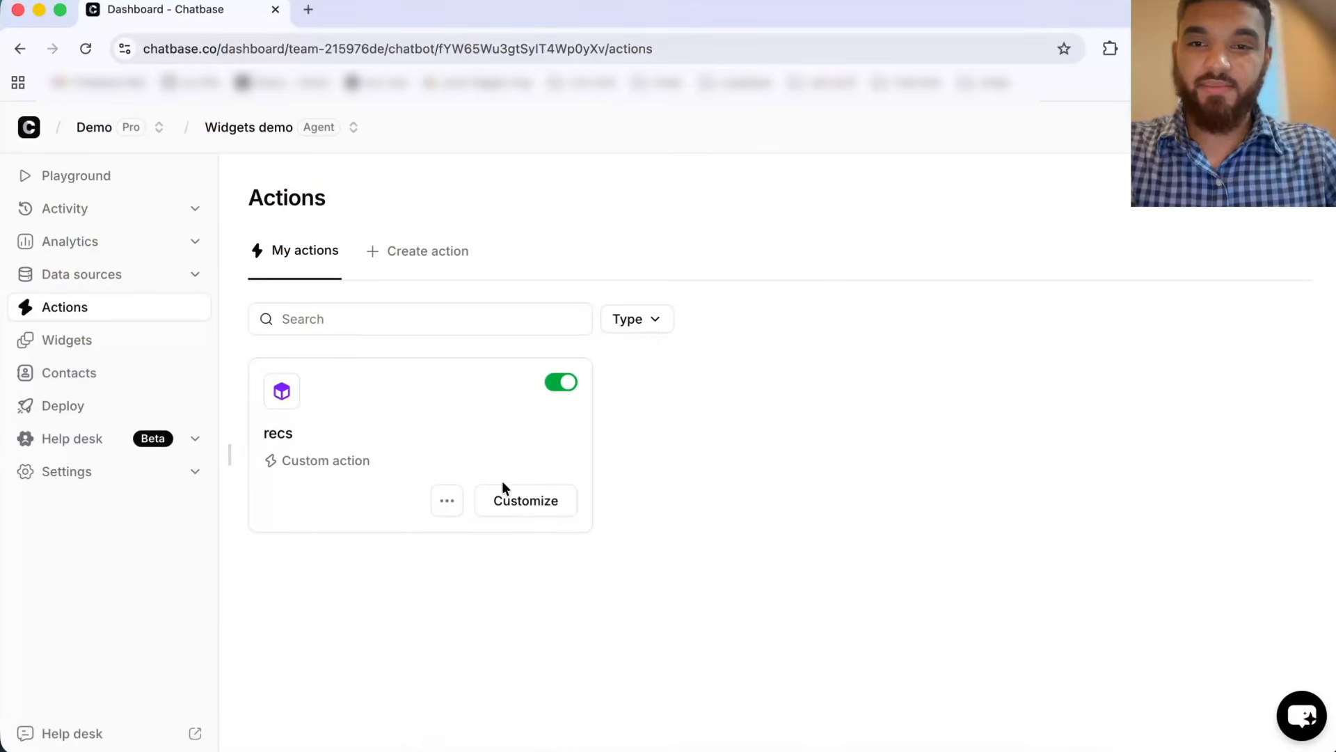
pyautogui.click(114, 341)
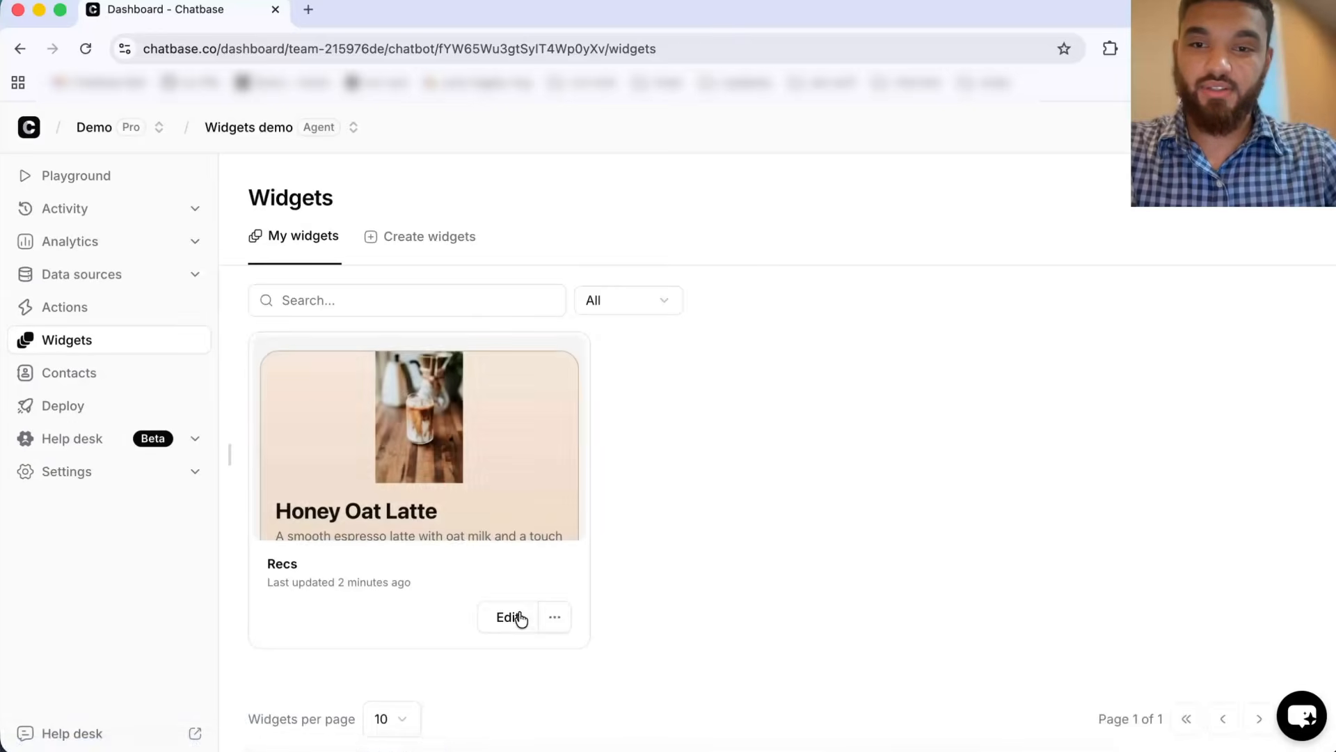
pyautogui.click(514, 617)
pyautogui.click(475, 238)
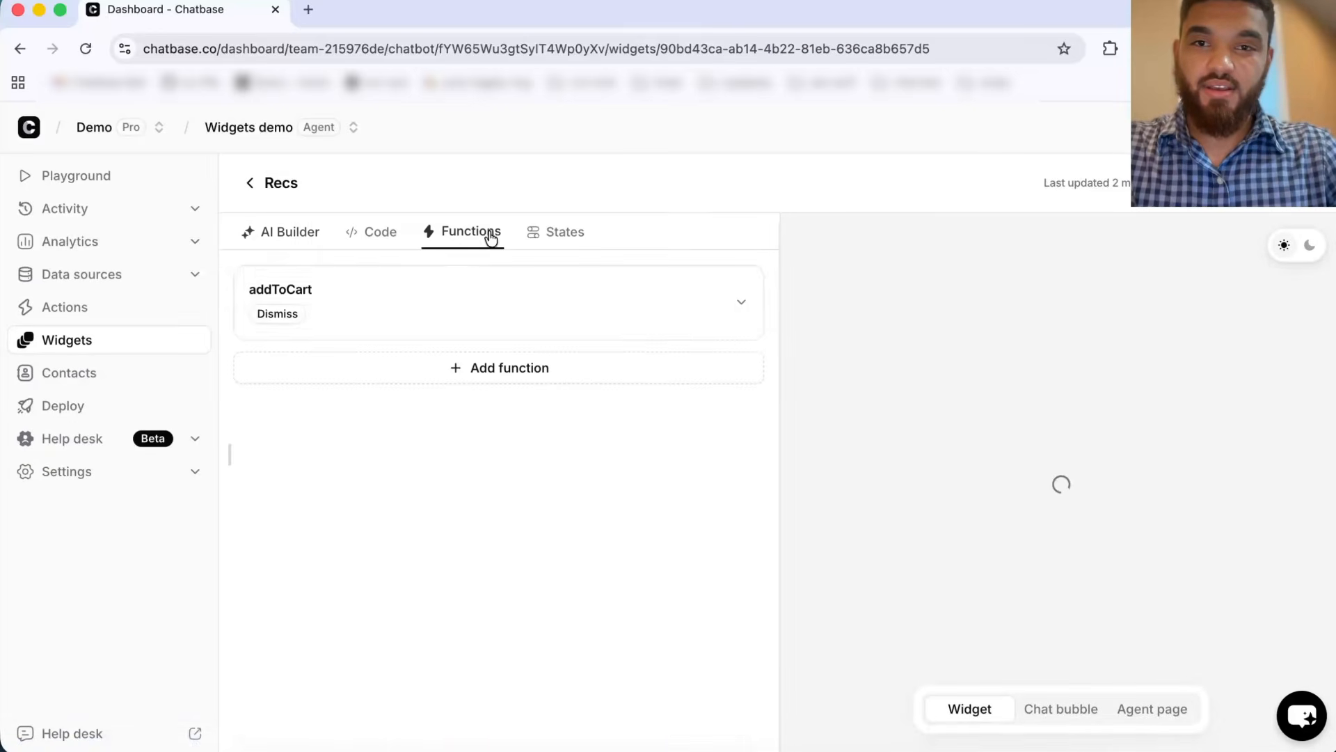
pyautogui.click(351, 309)
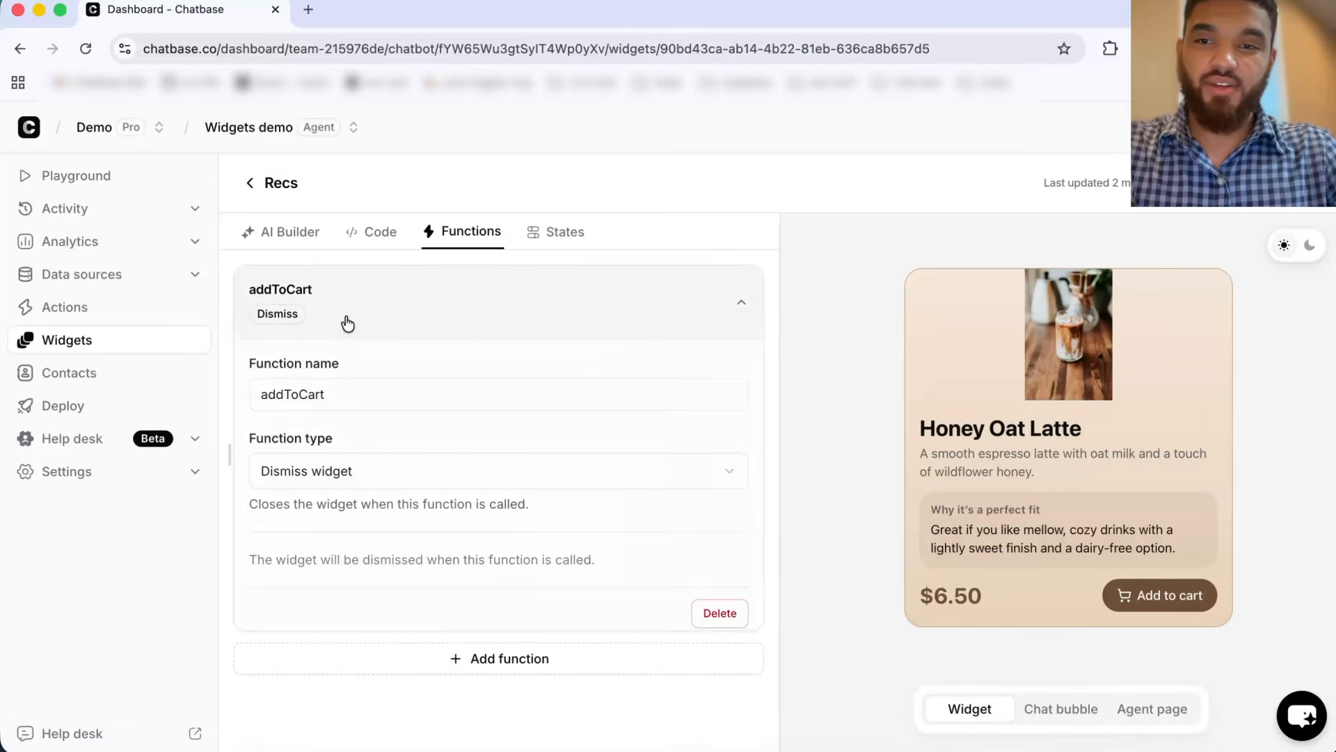
pyautogui.click(334, 476)
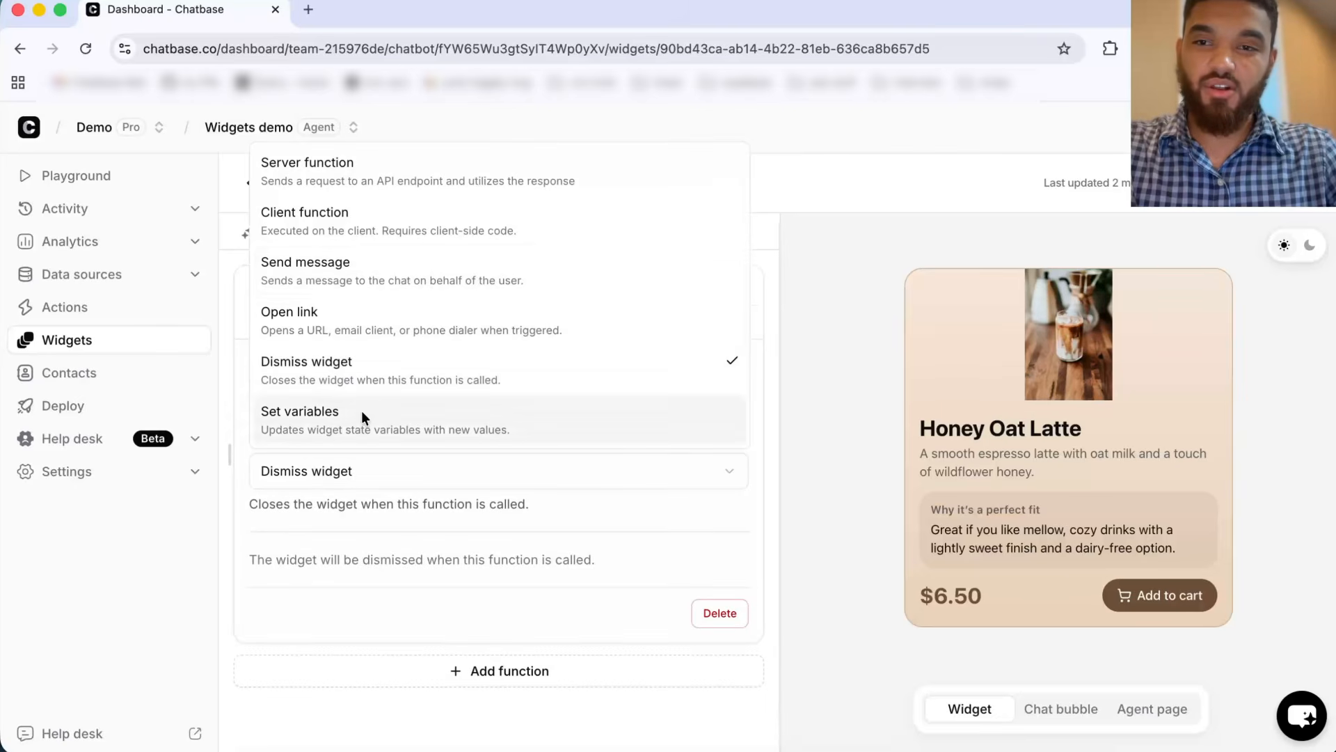
pyautogui.click(404, 219)
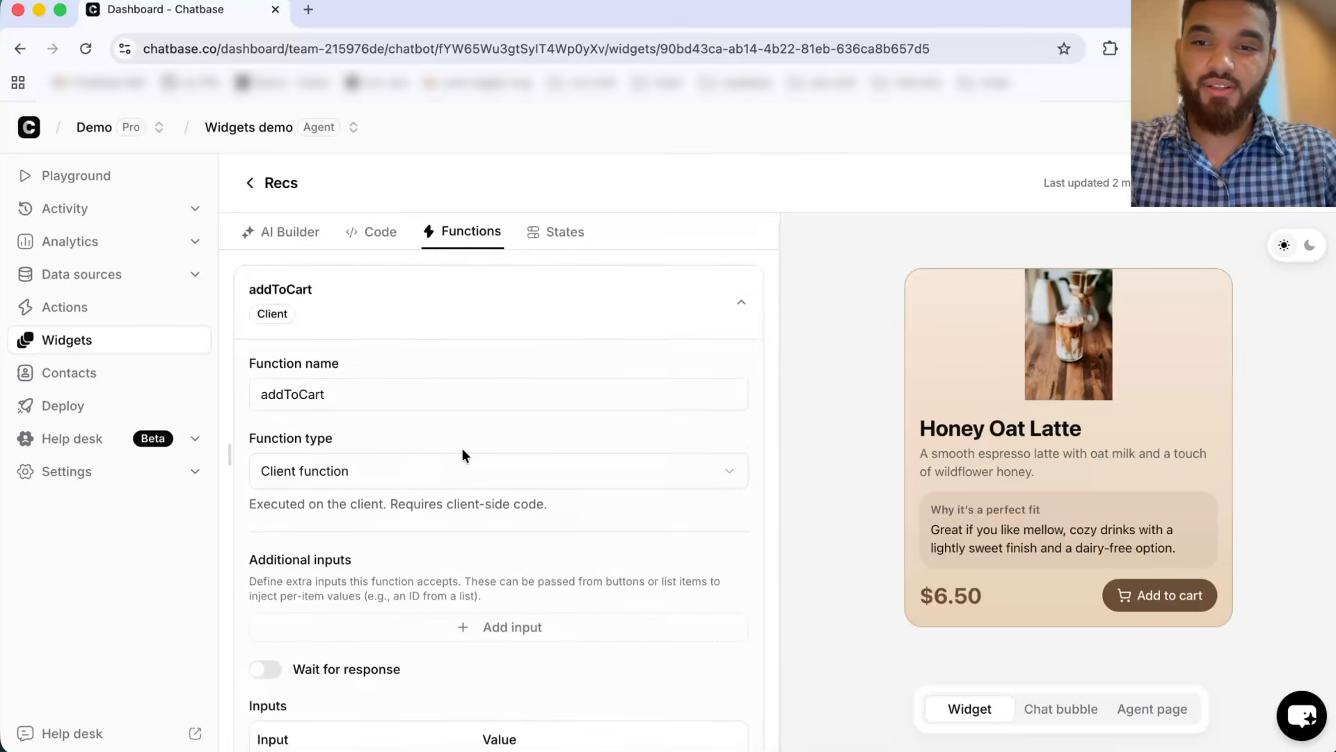
# Step: Add an input named id with value {{id}} to the addToCart function and save the widget
pyautogui.scroll(-5, 462, 448)
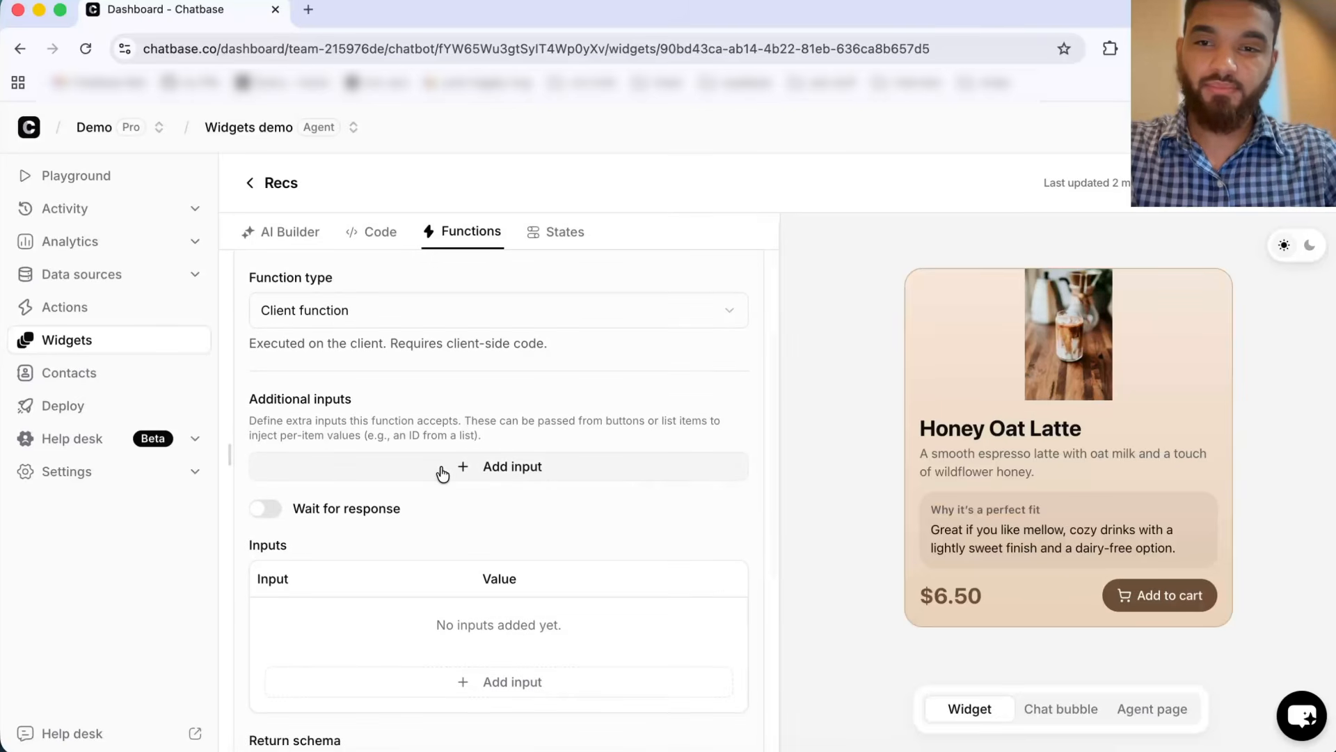
pyautogui.scroll(-3, 437, 490)
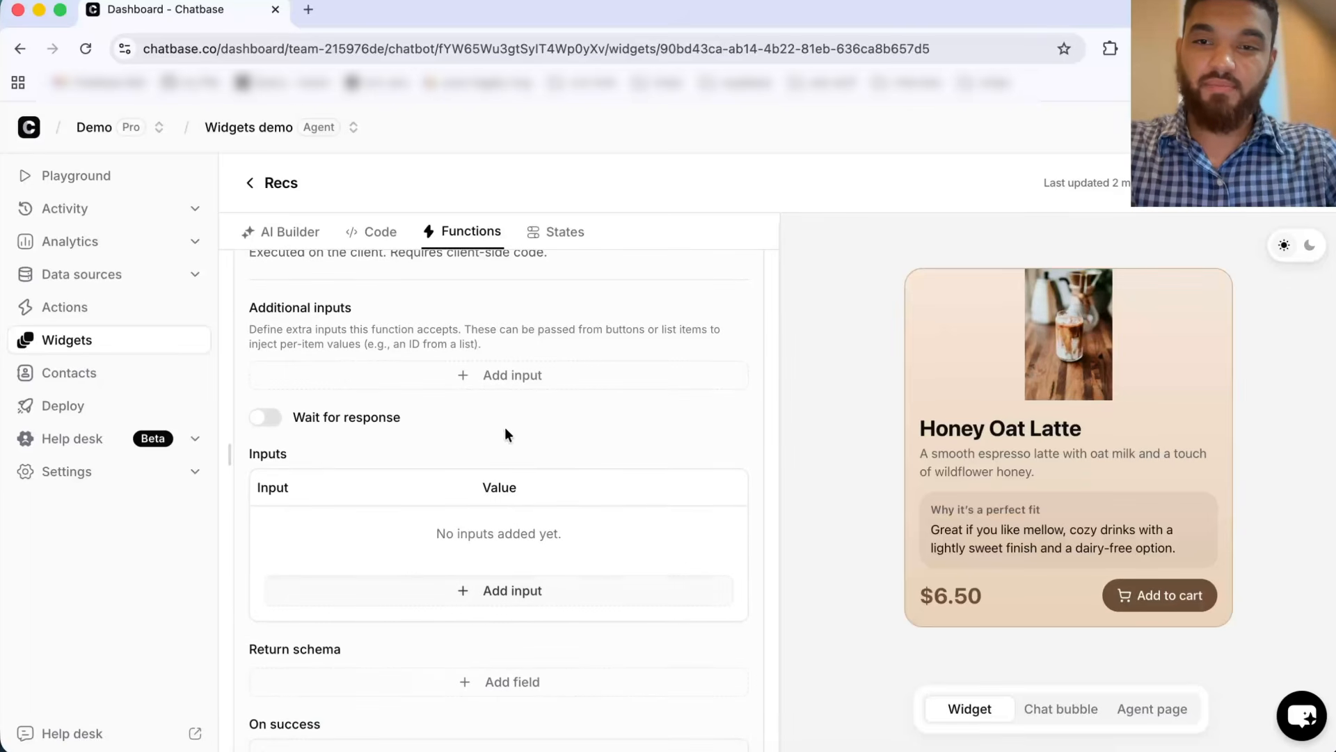
pyautogui.click(449, 592)
pyautogui.click(366, 536)
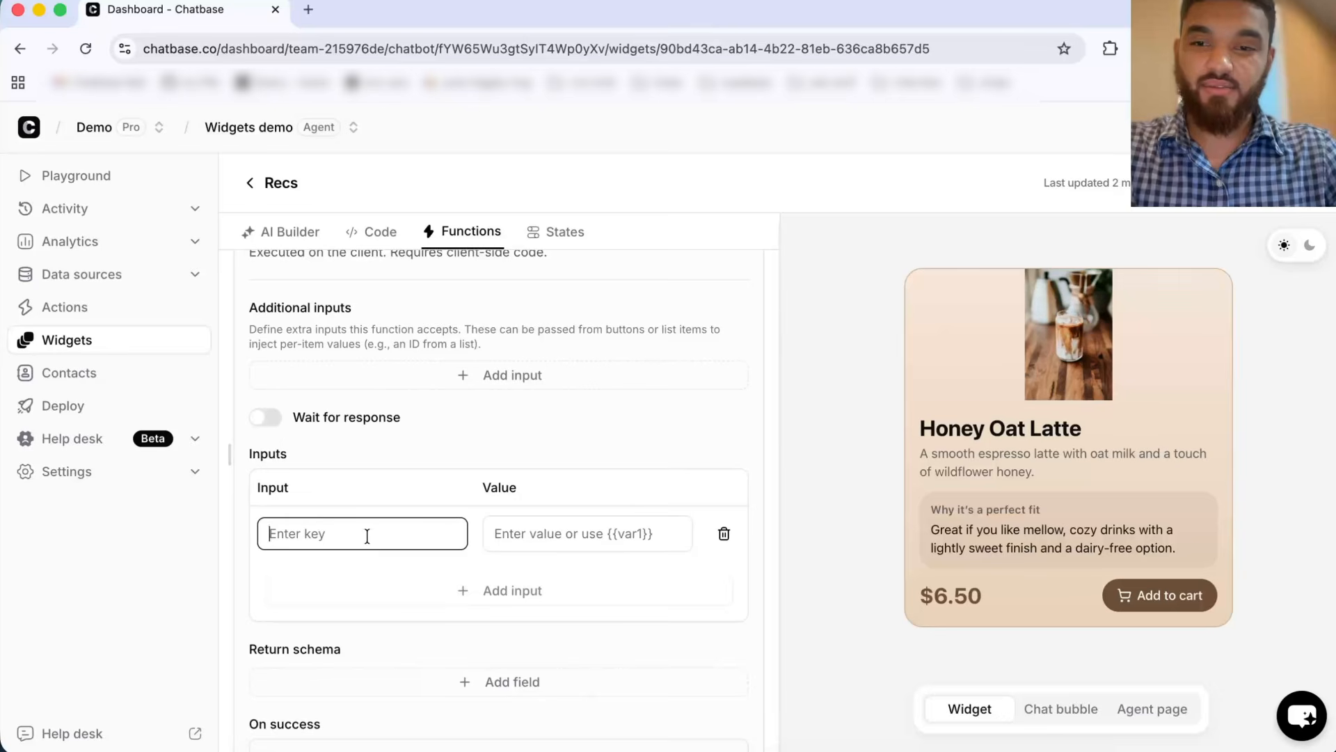
pyautogui.write('id')
pyautogui.click(532, 536)
pyautogui.write('{{')
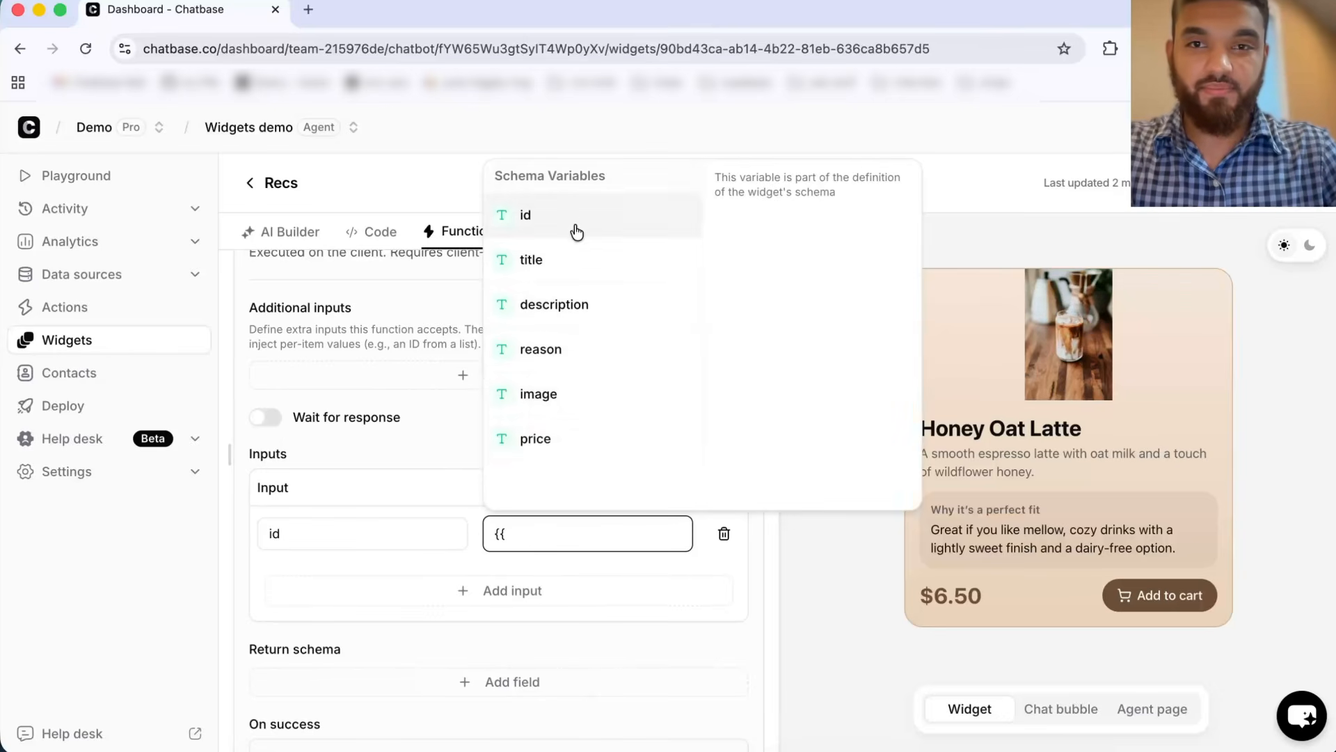
pyautogui.click(575, 225)
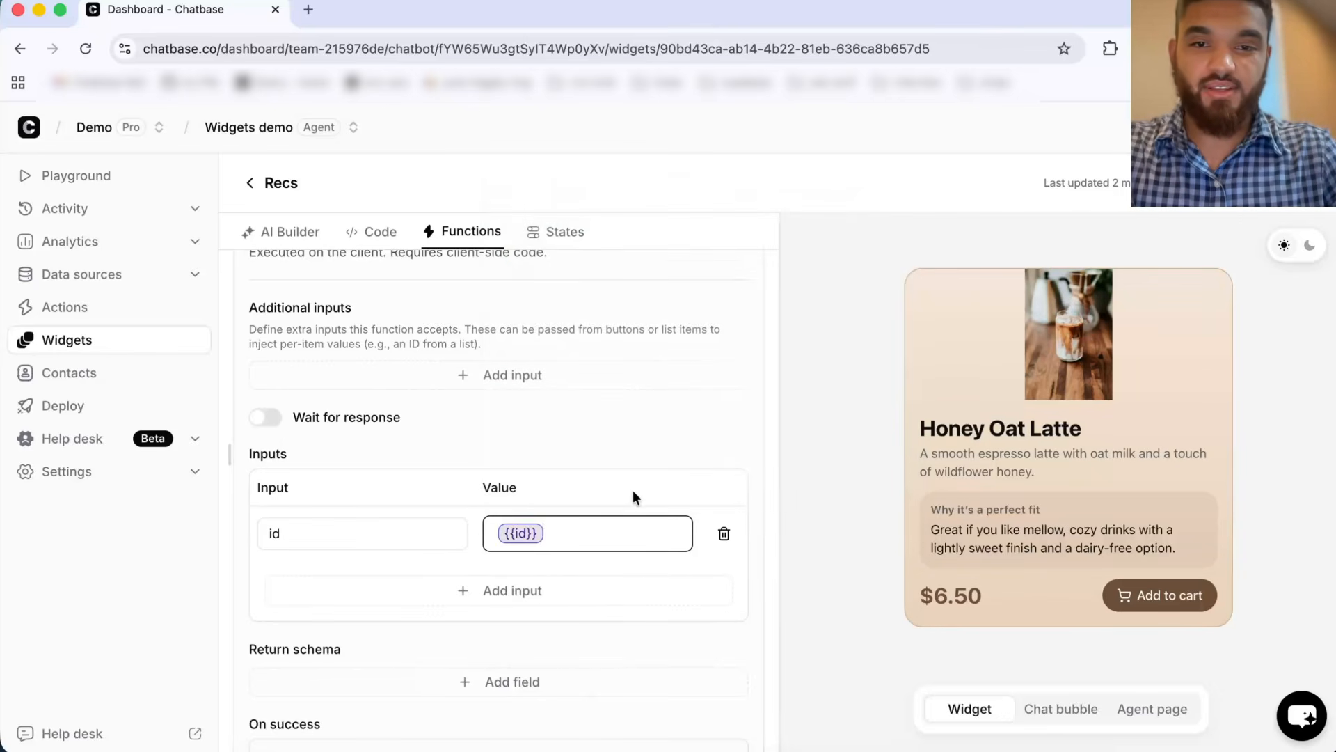
pyautogui.scroll(-5, 633, 494)
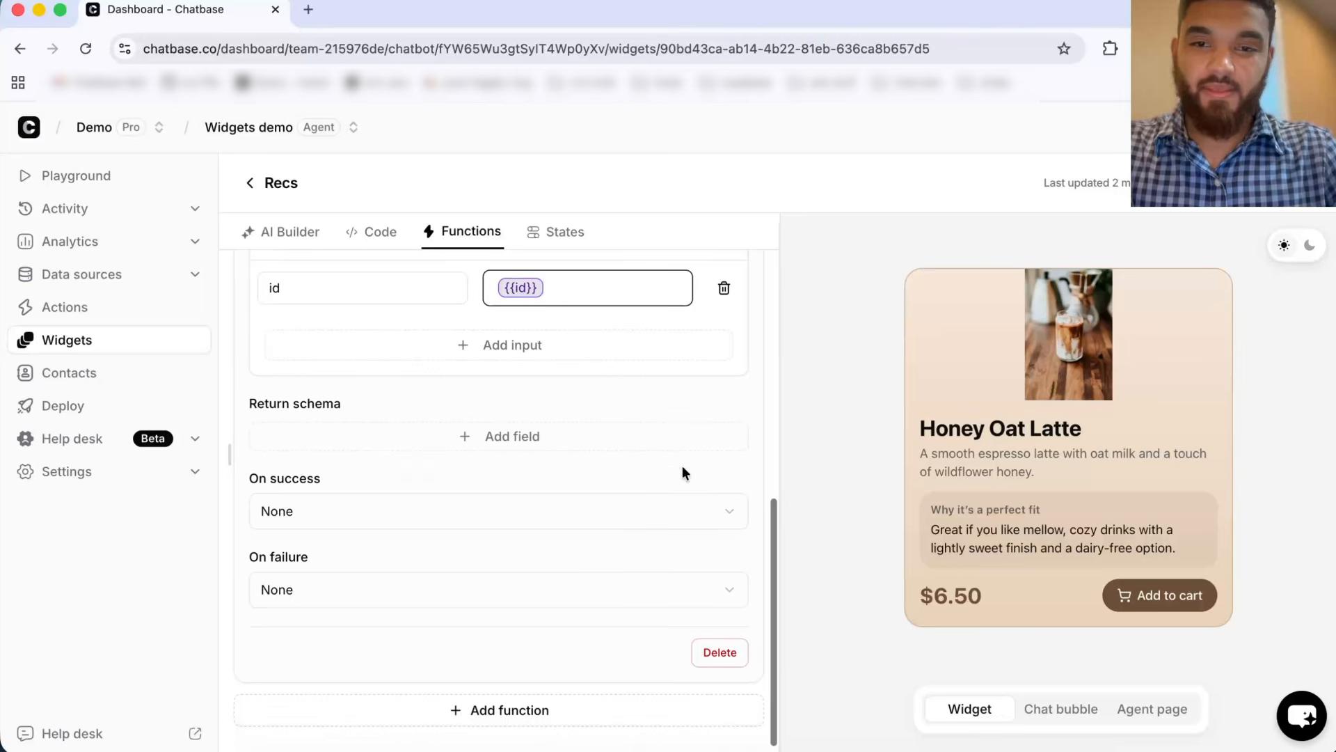
pyautogui.click(1246, 183)
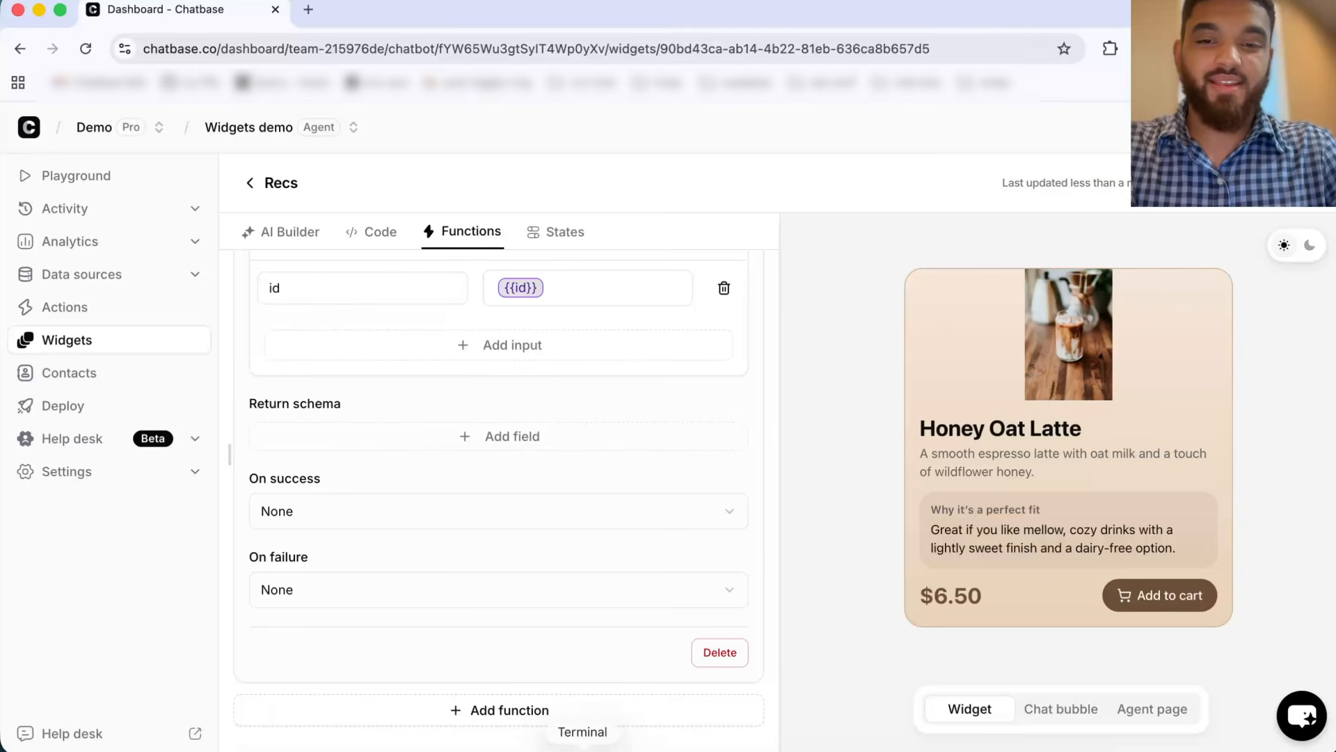
# Step: Switch to the terminal and examine the onWidgetAction message handler in App.tsx
pyautogui.click(583, 746)
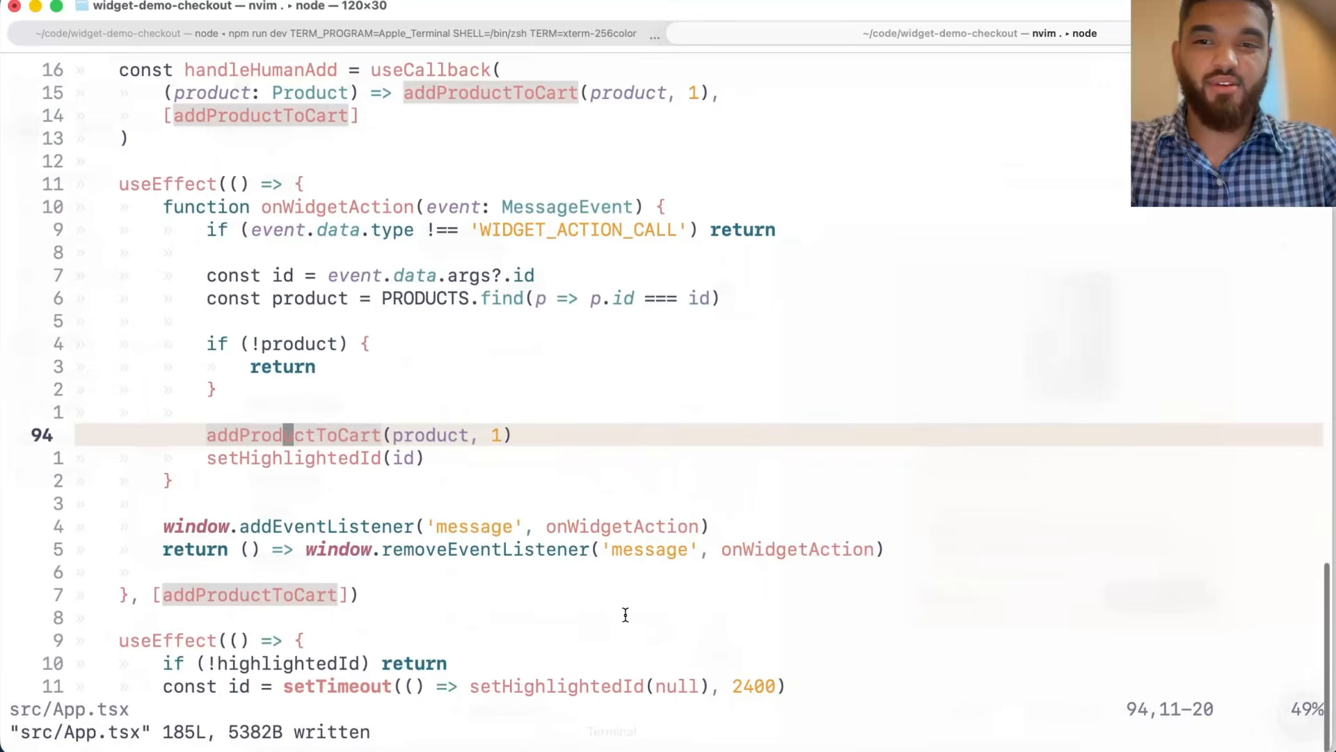
pyautogui.click(491, 209)
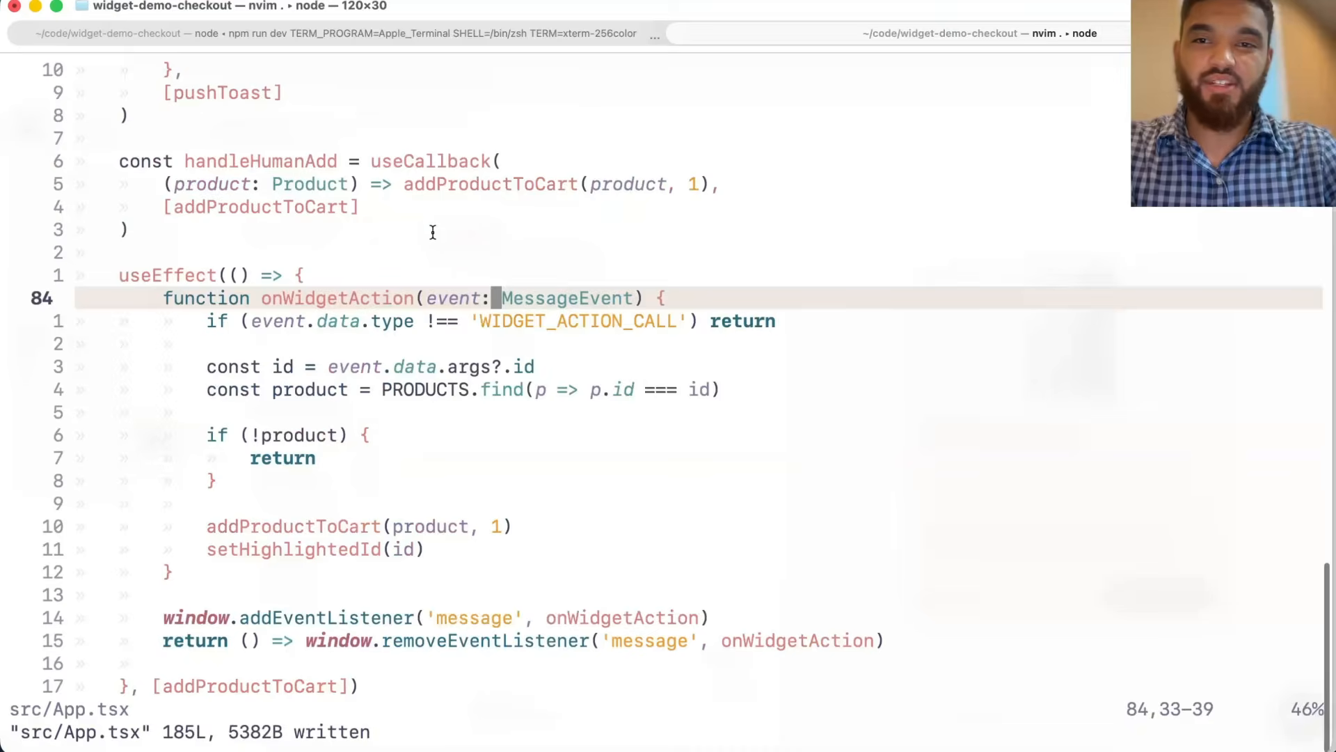
pyautogui.scroll(-2, 381, 286)
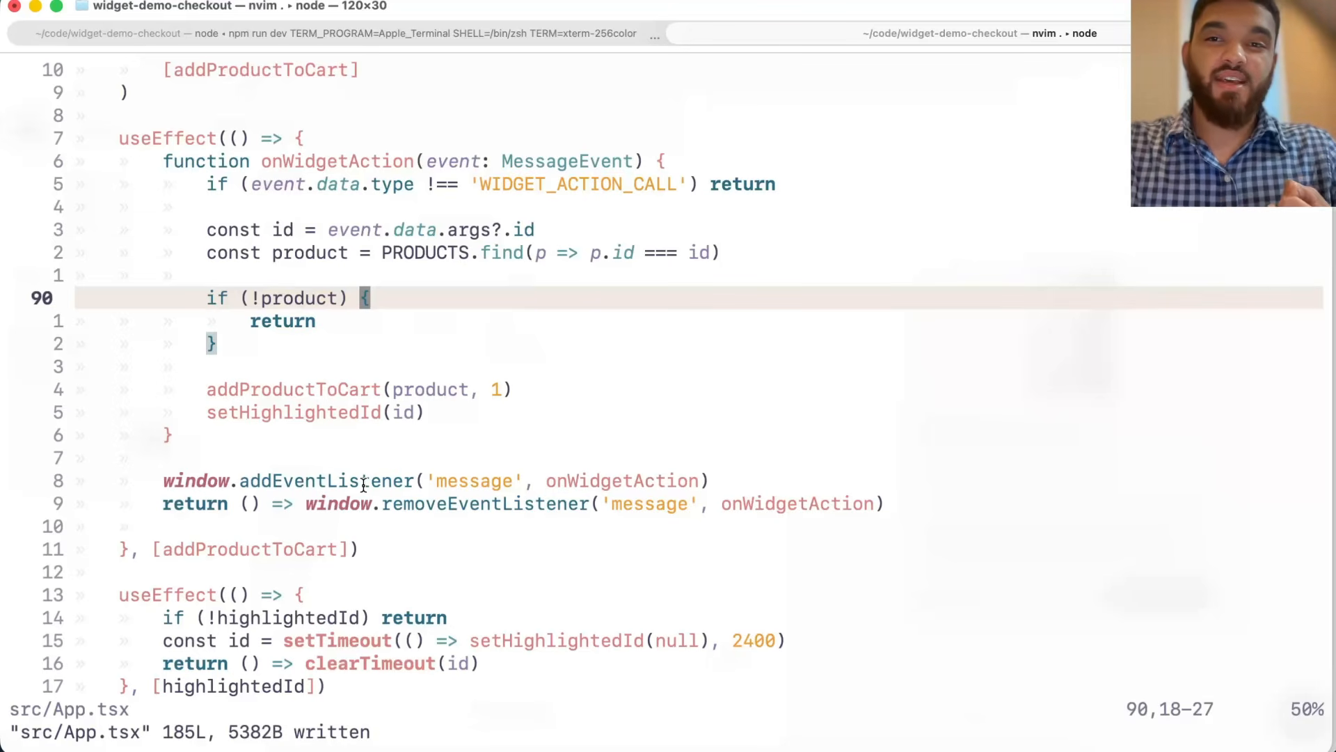
pyautogui.moveTo(319, 181); pyautogui.dragTo(665, 301)
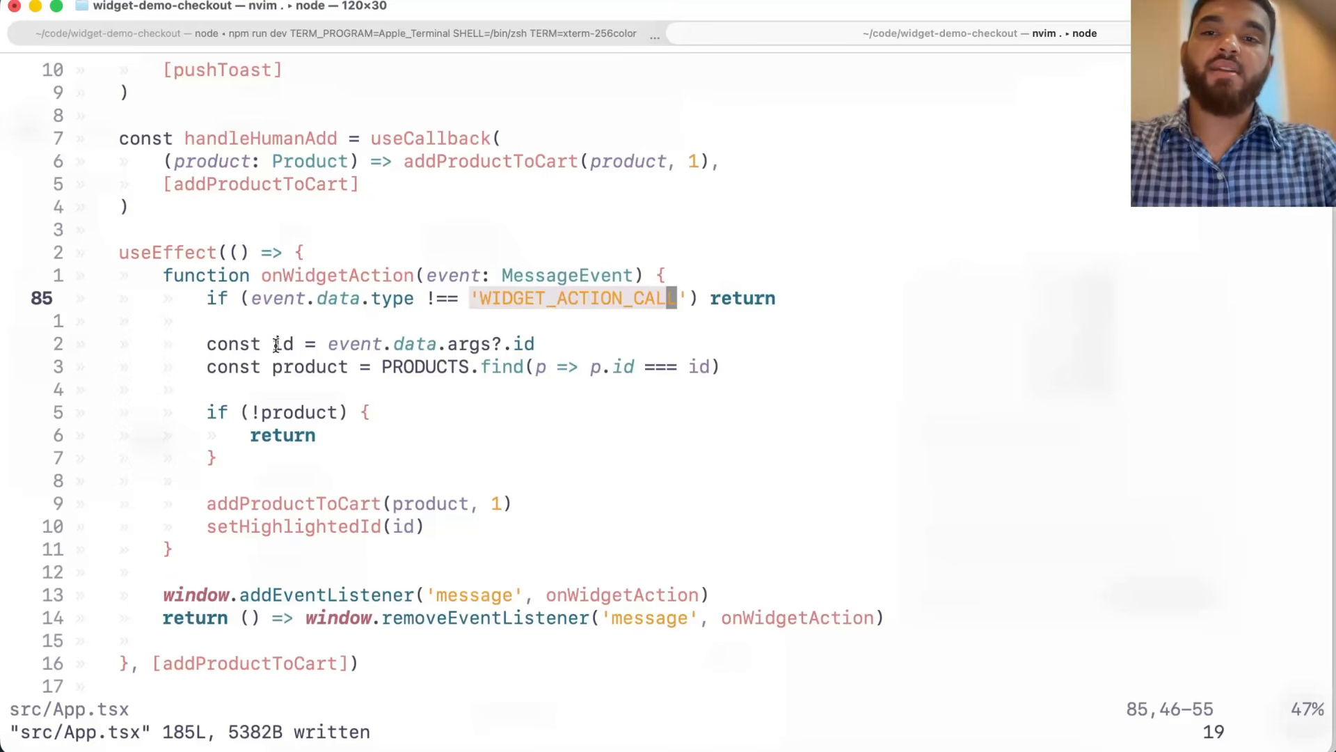
pyautogui.moveTo(326, 343); pyautogui.dragTo(544, 348)
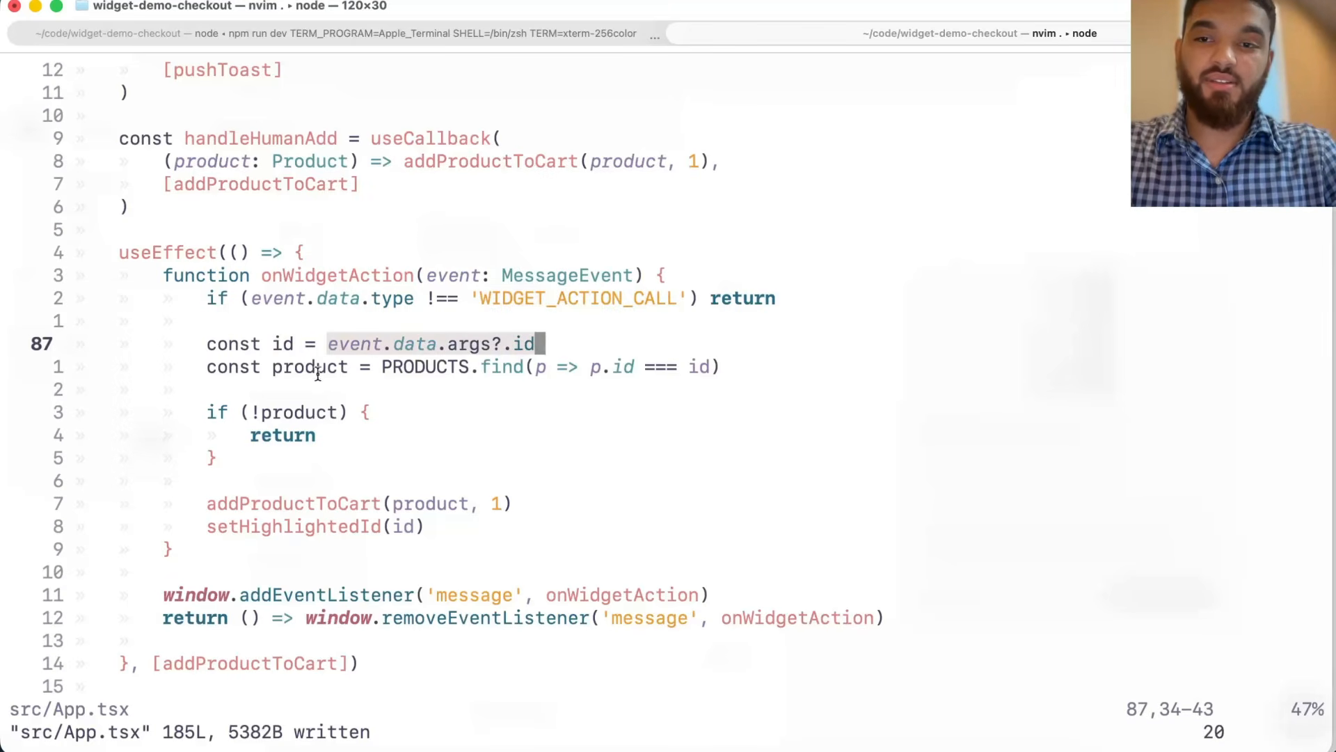
# Step: Insert a console.log(event) line at the start of onWidgetAction, just after the type check, and save App.tsx
pyautogui.moveTo(295, 373); pyautogui.dragTo(544, 374)
pyautogui.click(550, 374)
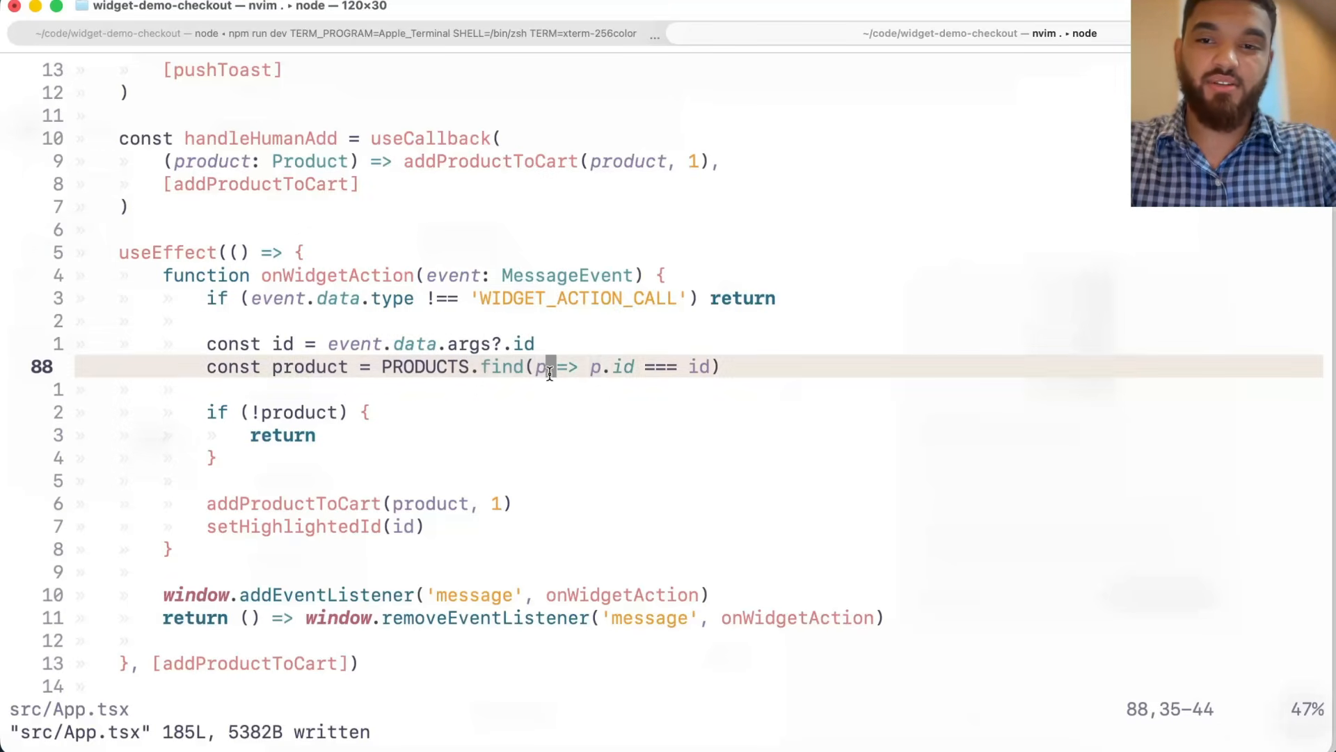
pyautogui.click(516, 279)
pyautogui.scroll(1, 516, 280)
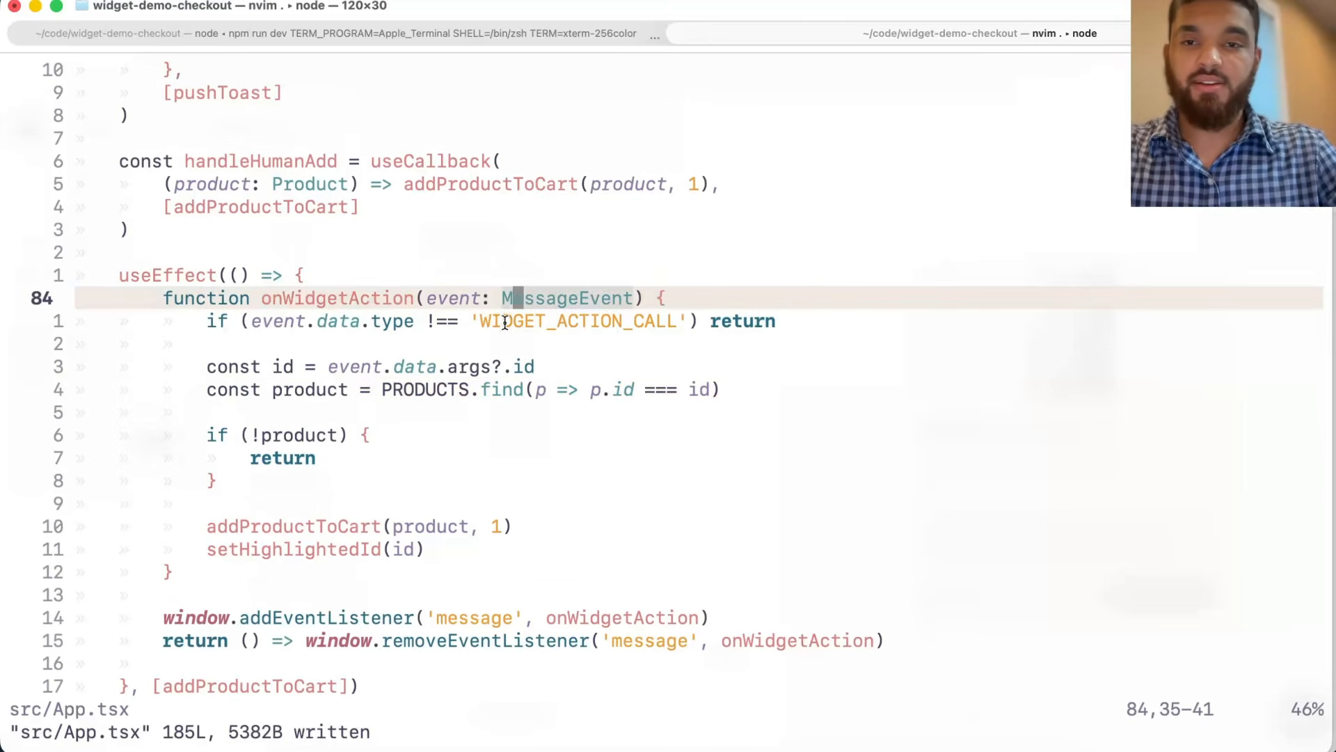
pyautogui.press('j')
pyautogui.press('o')
pyautogui.press('Return')
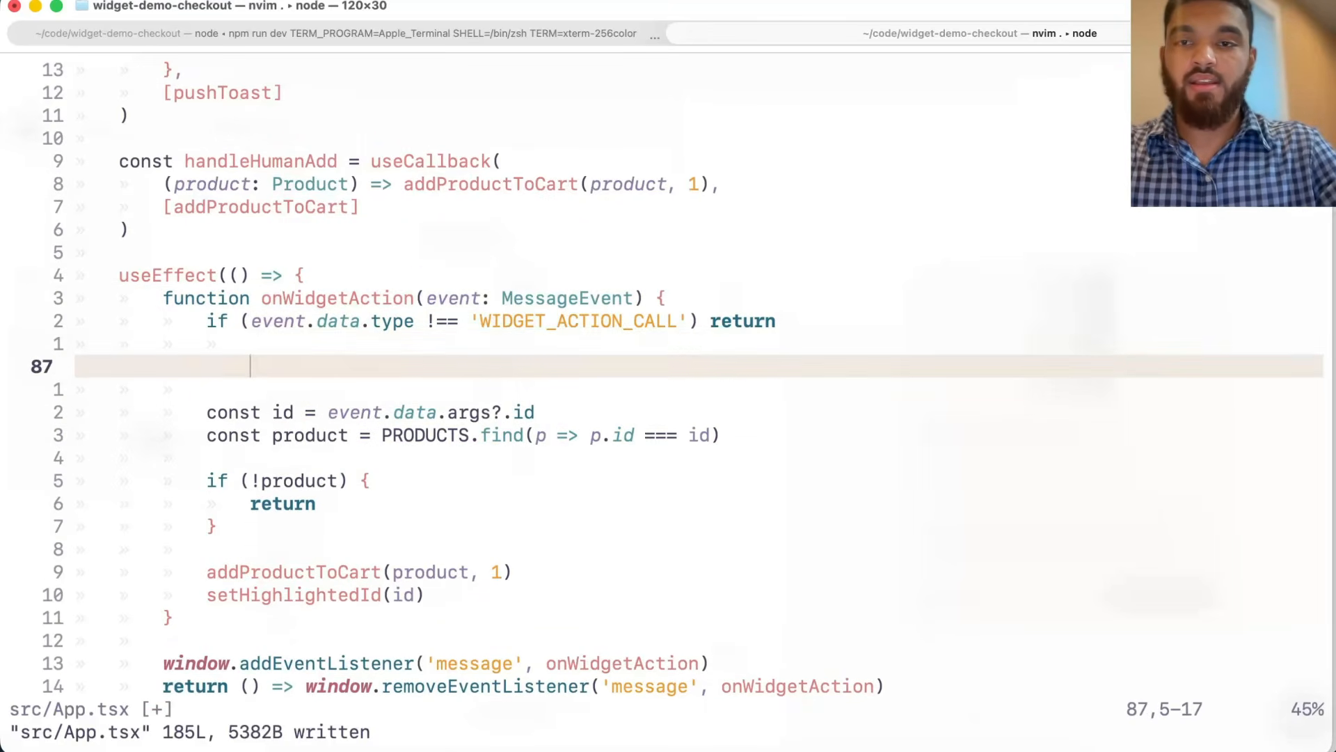
pyautogui.press('BackSpace')
pyautogui.write('console.log')
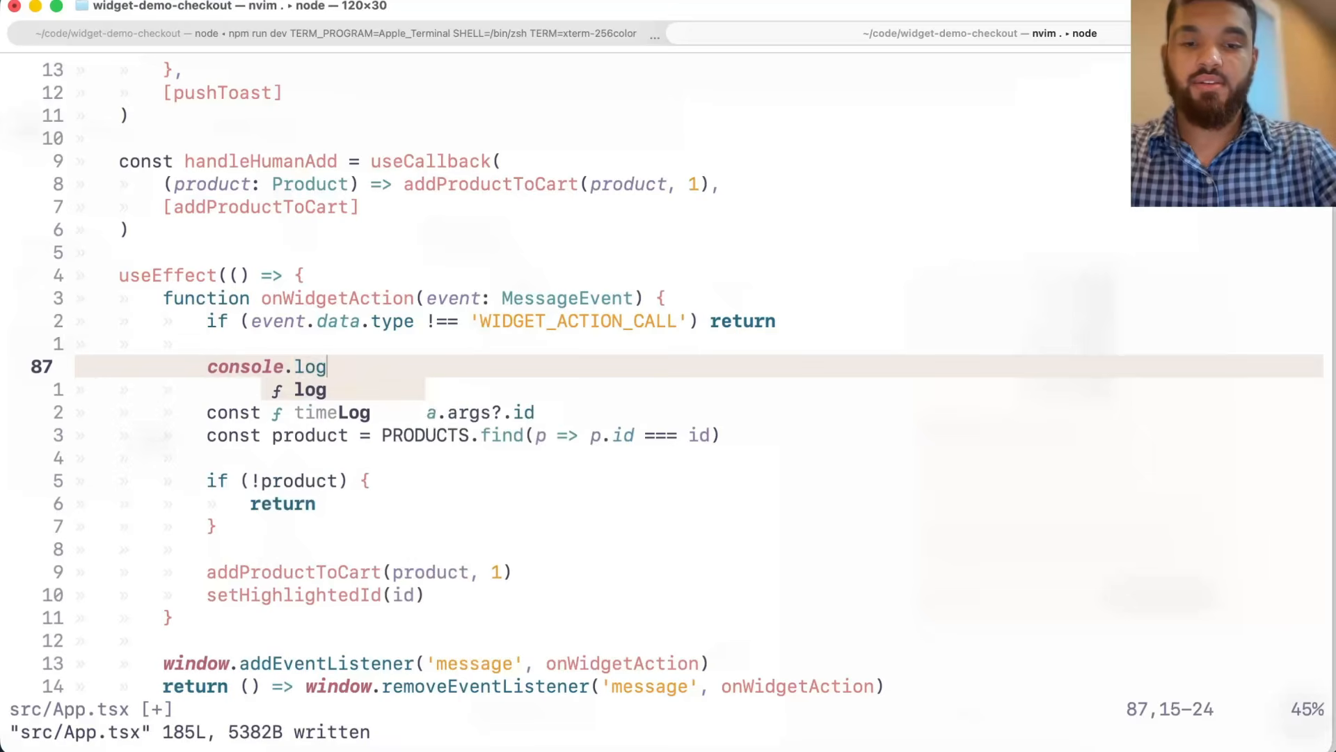
pyautogui.write('(ev')
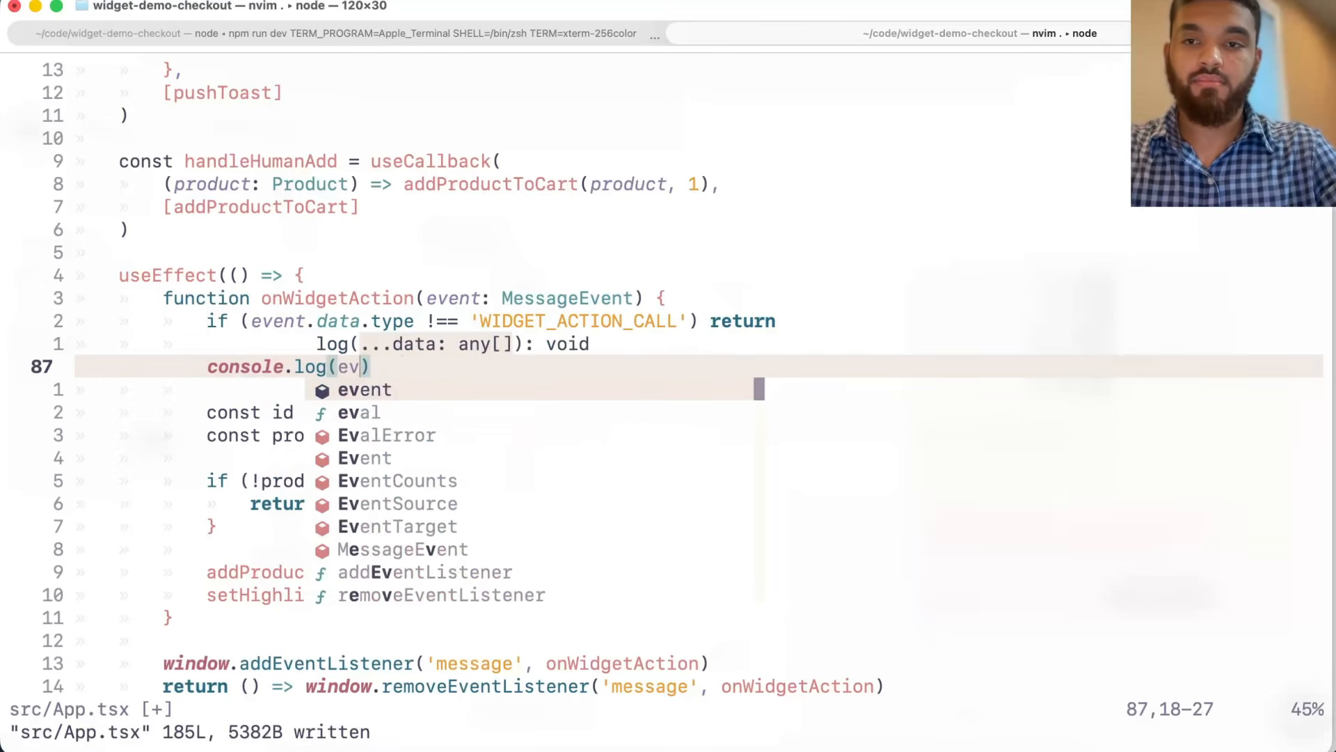
pyautogui.press('Return')
pyautogui.press('Escape')
pyautogui.write(':w')
pyautogui.press('Return')
# Step: Add the label "[event found]" as the first argument of the console.log call and save the file
pyautogui.press('b')
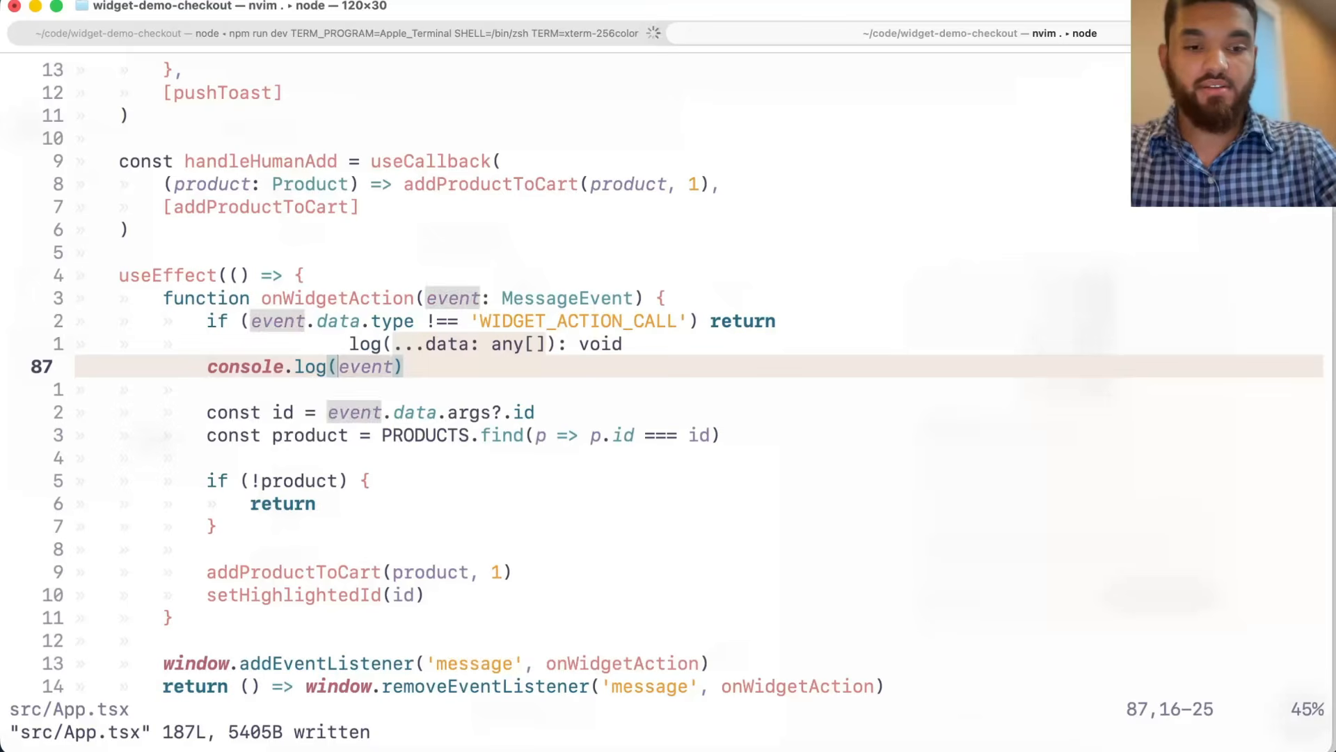
pyautogui.write('i"[')
pyautogui.write('event found]')
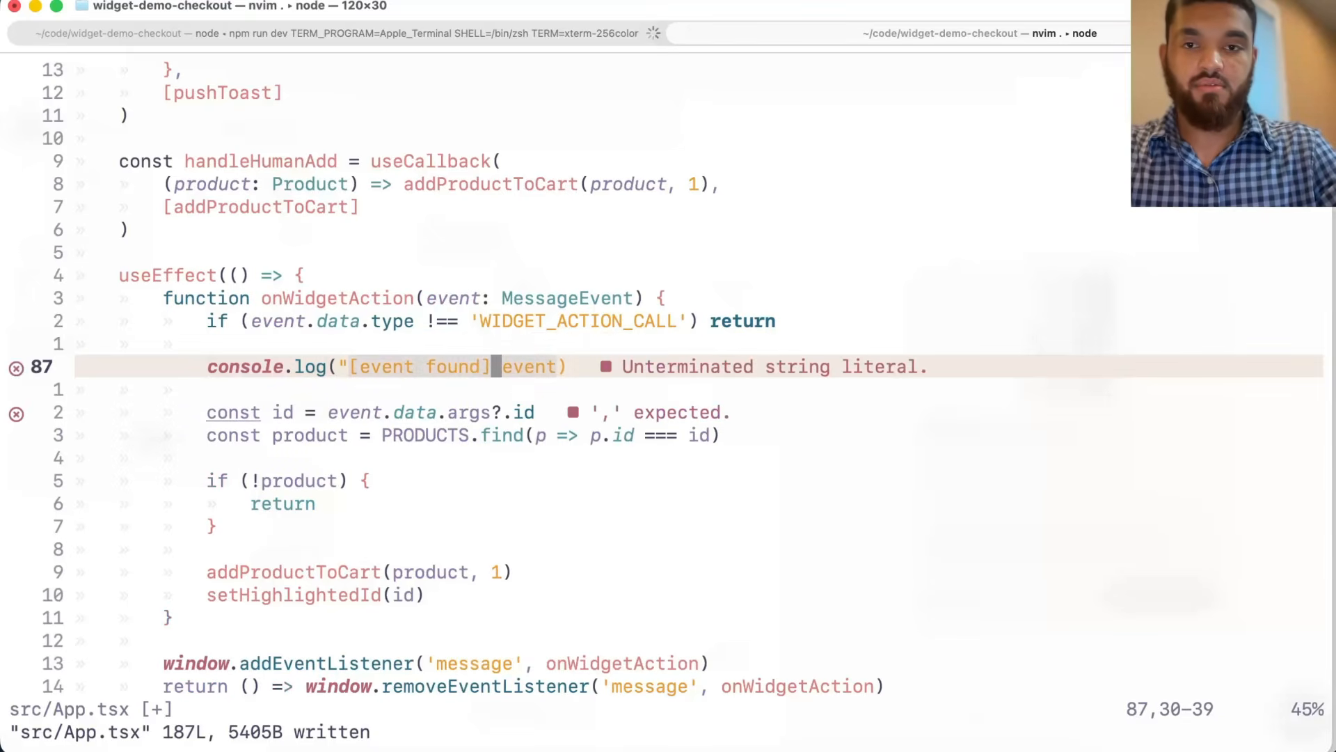
pyautogui.write(' ""')
pyautogui.press('BackSpace')
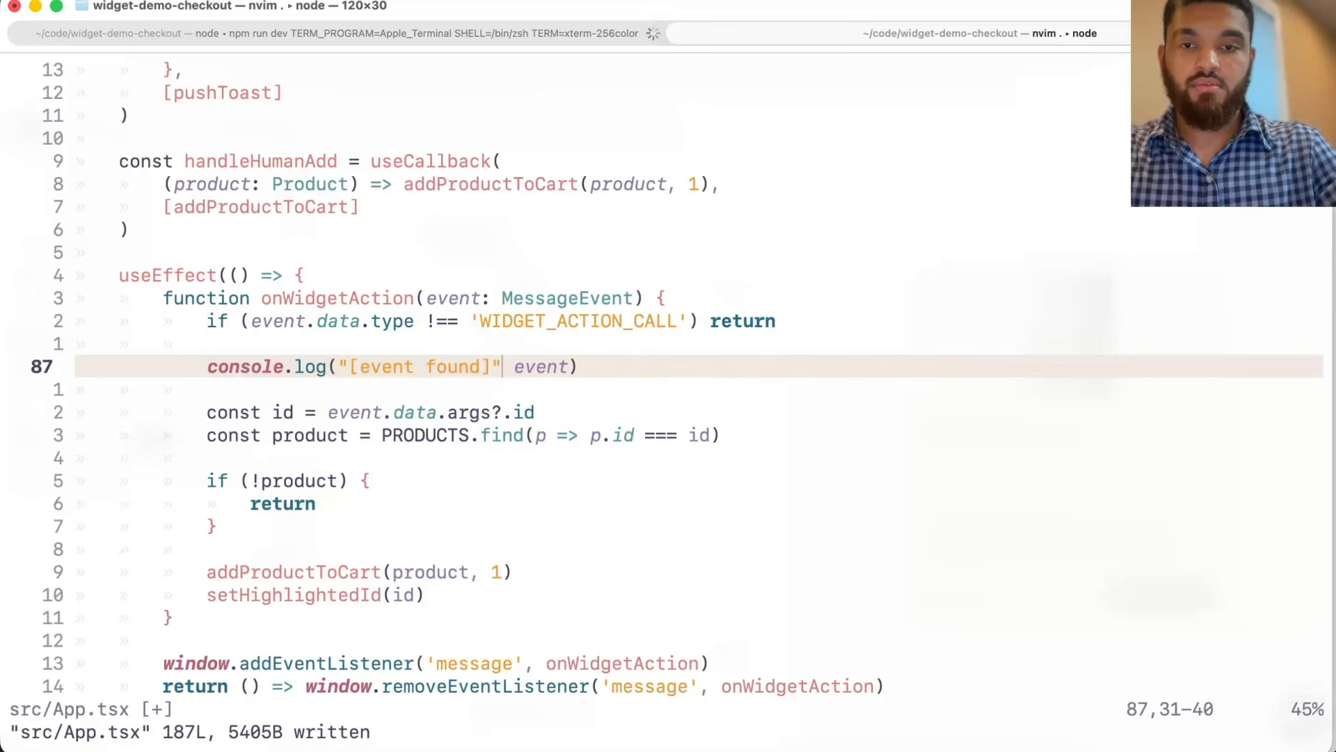
pyautogui.write(',')
pyautogui.press('Escape')
pyautogui.write(':w!')
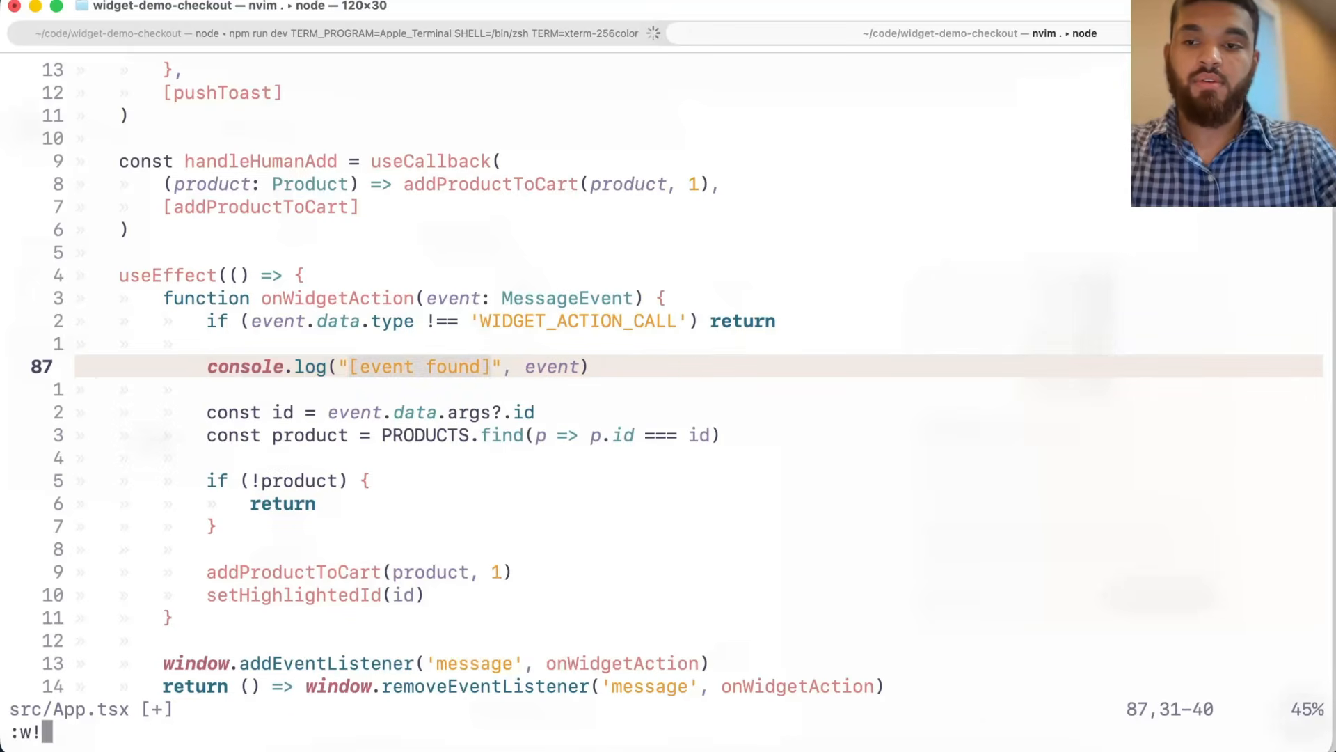
pyautogui.press('Return')
# Step: Open the store page's Web Inspector console, clear it, and filter messages by "[event"
pyautogui.click(726, 745)
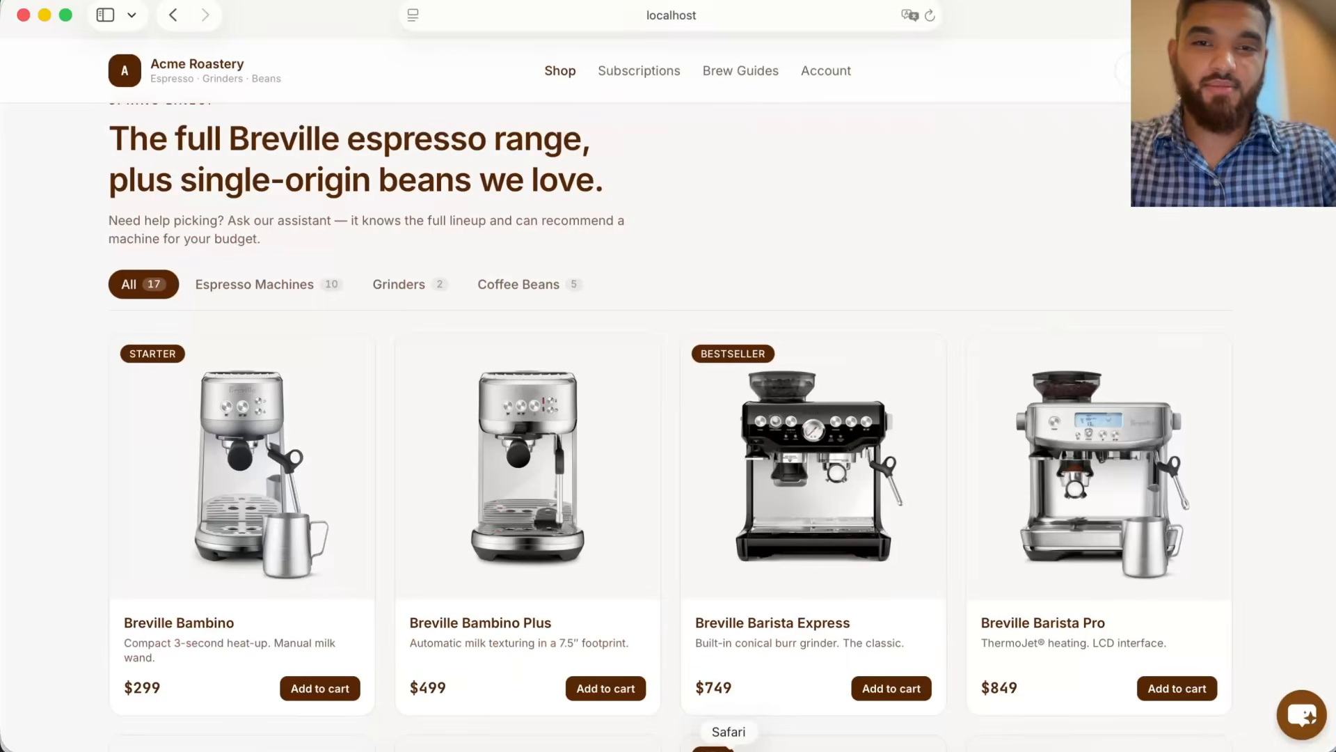
pyautogui.rightClick(900, 253)
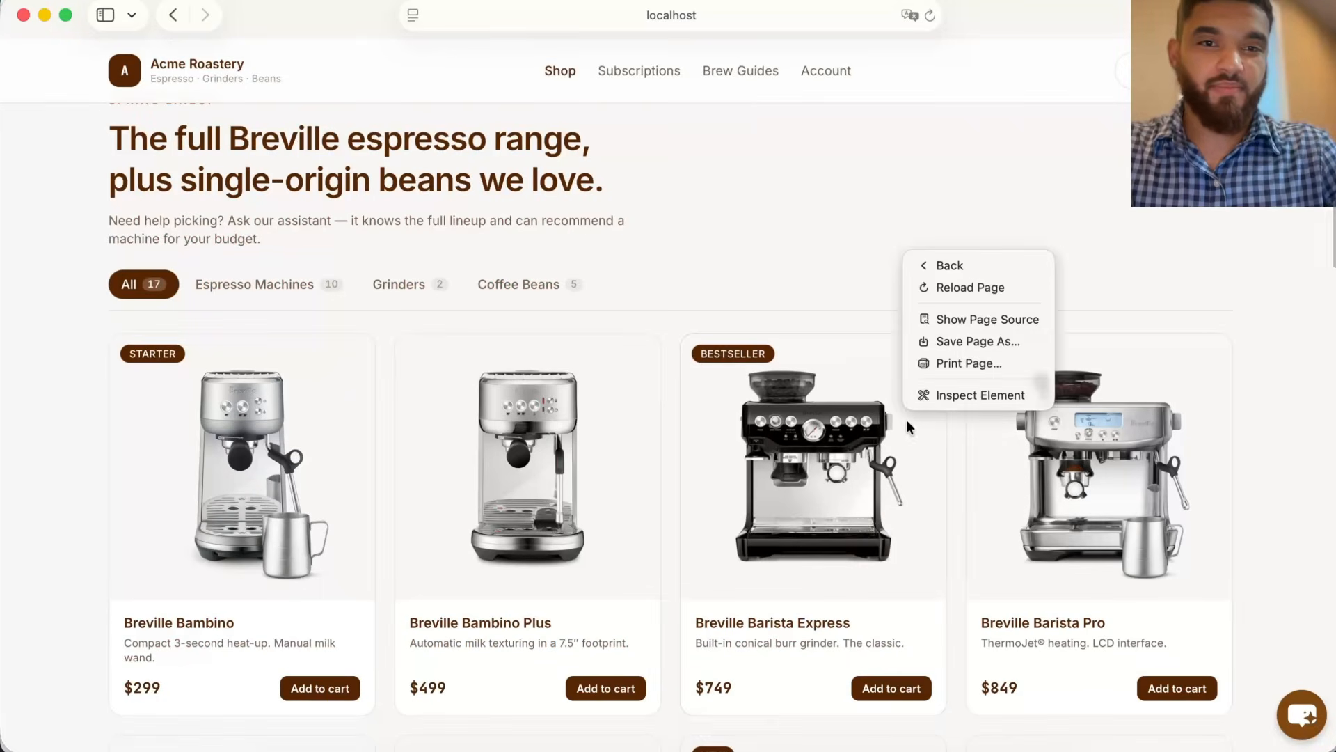
pyautogui.click(941, 391)
pyautogui.click(1212, 52)
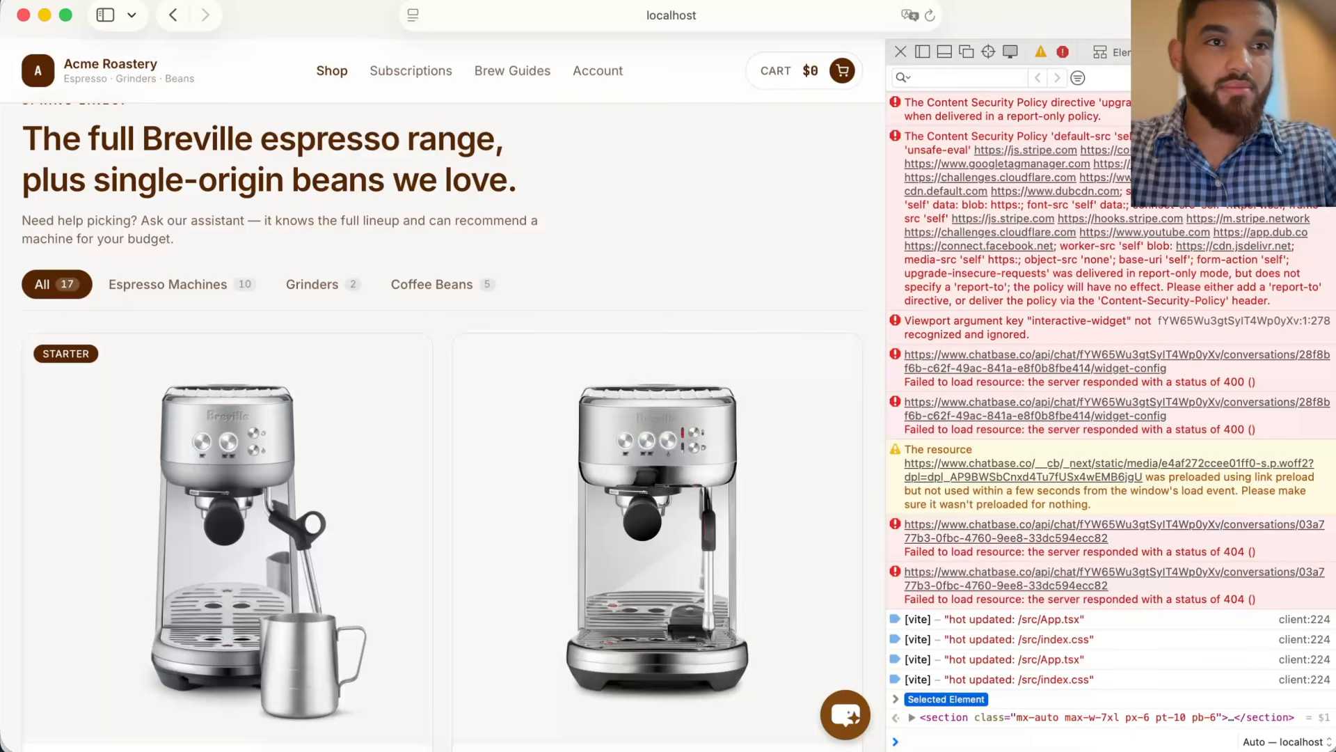
pyautogui.press('super+k')
pyautogui.write('[event')
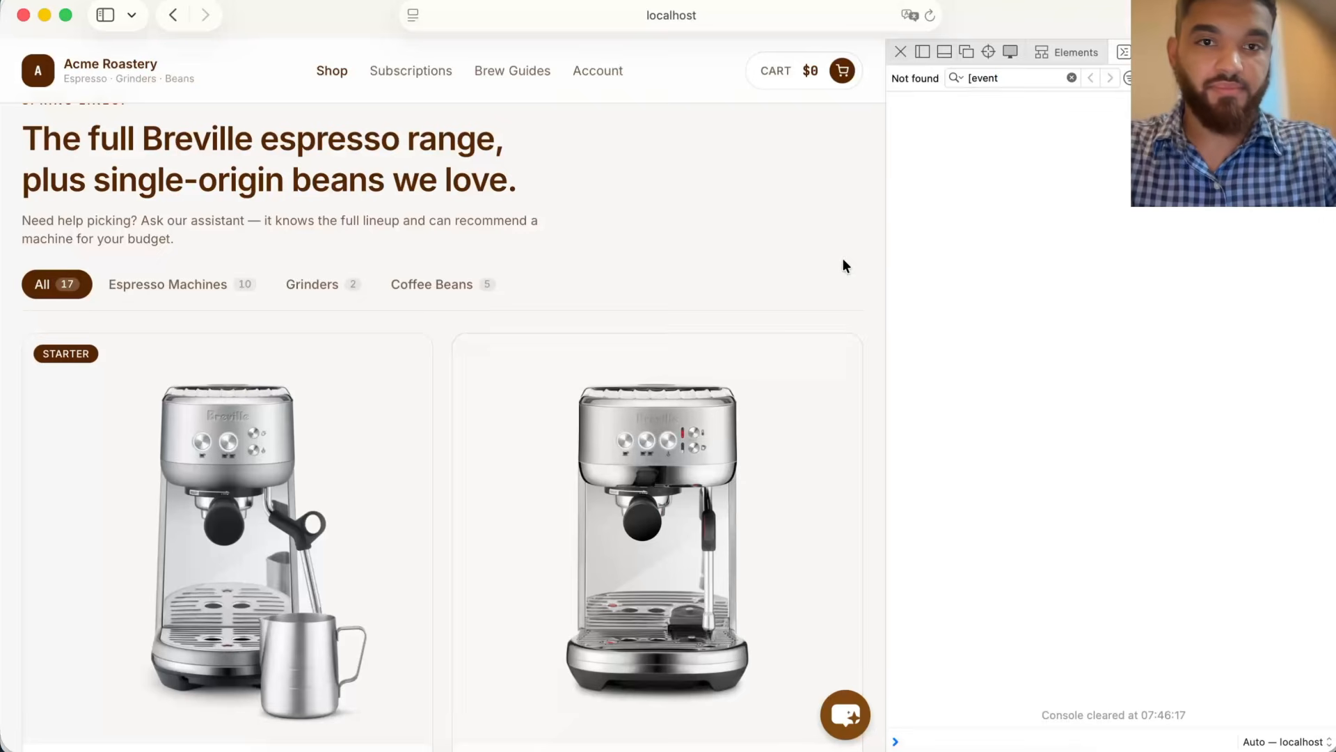
# Step: Open the chat widget, start a new chat, and choose the Help me choose a coffee machine suggestion
pyautogui.click(842, 716)
pyautogui.click(803, 102)
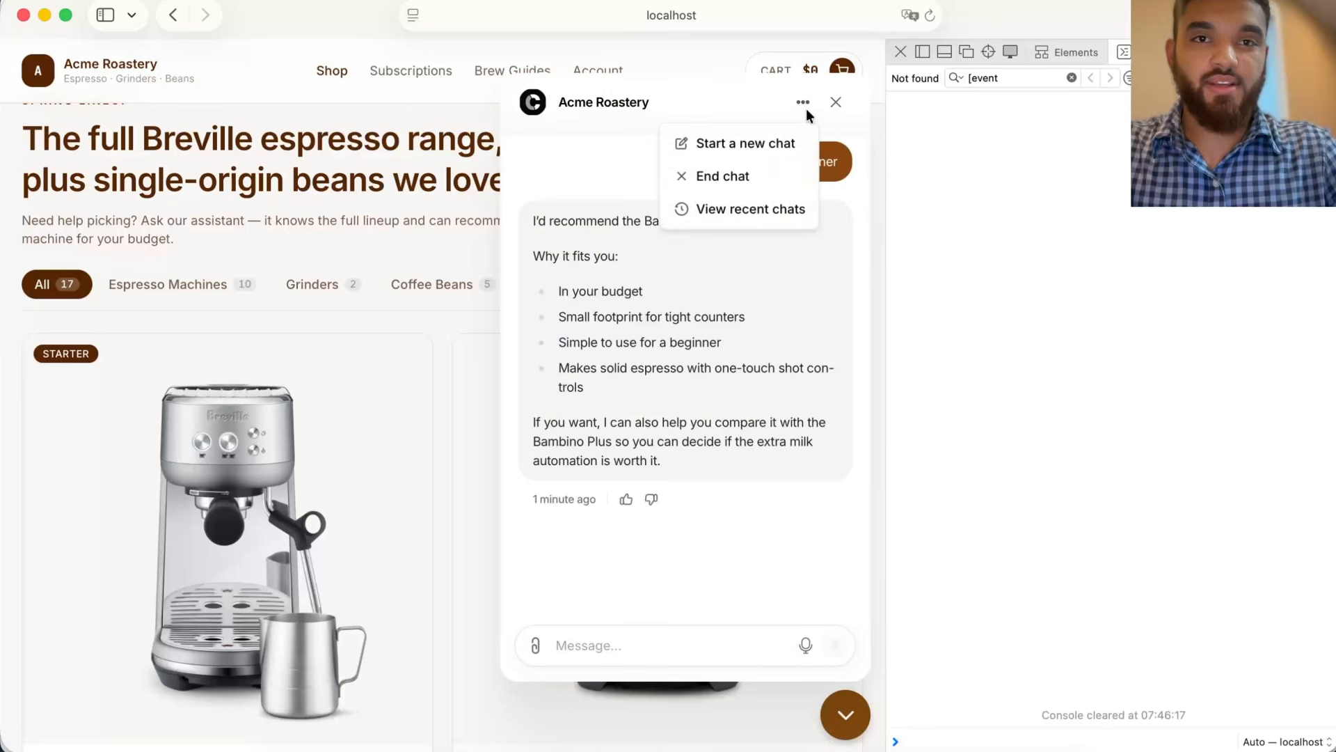
pyautogui.click(755, 143)
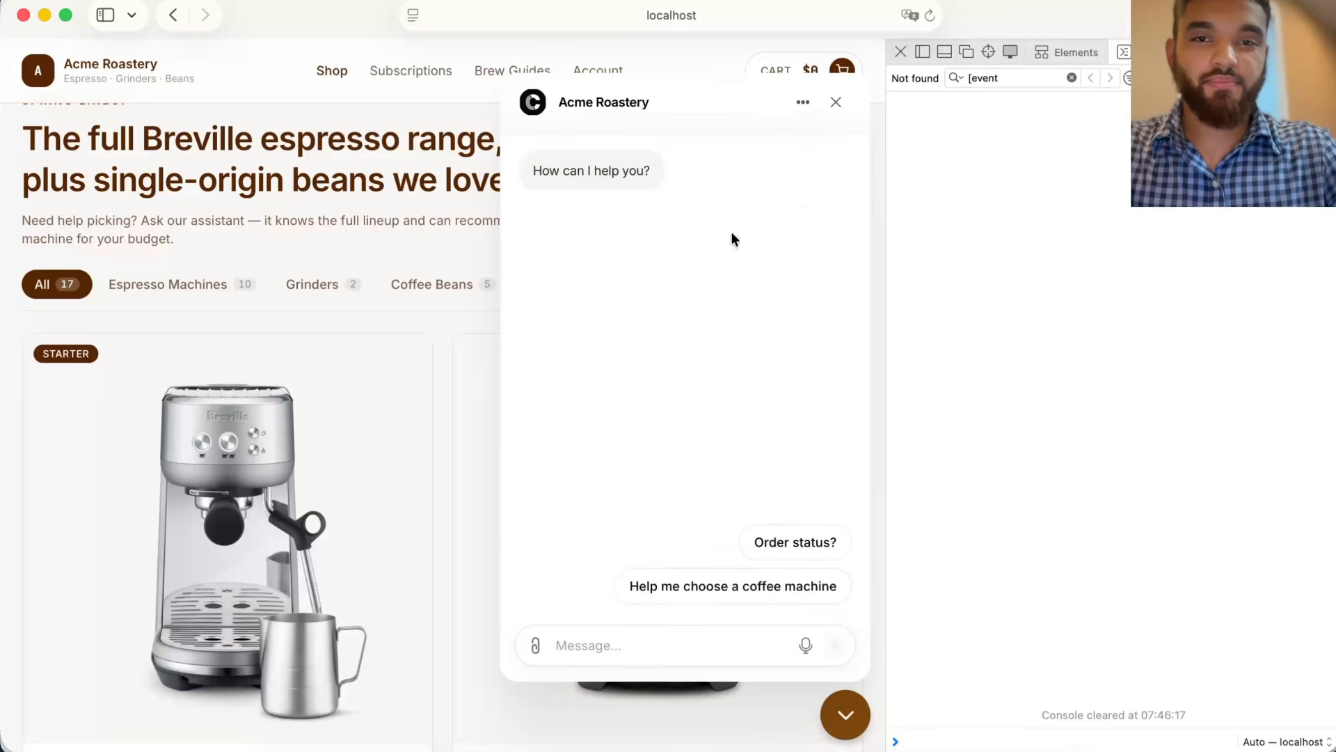
pyautogui.click(680, 586)
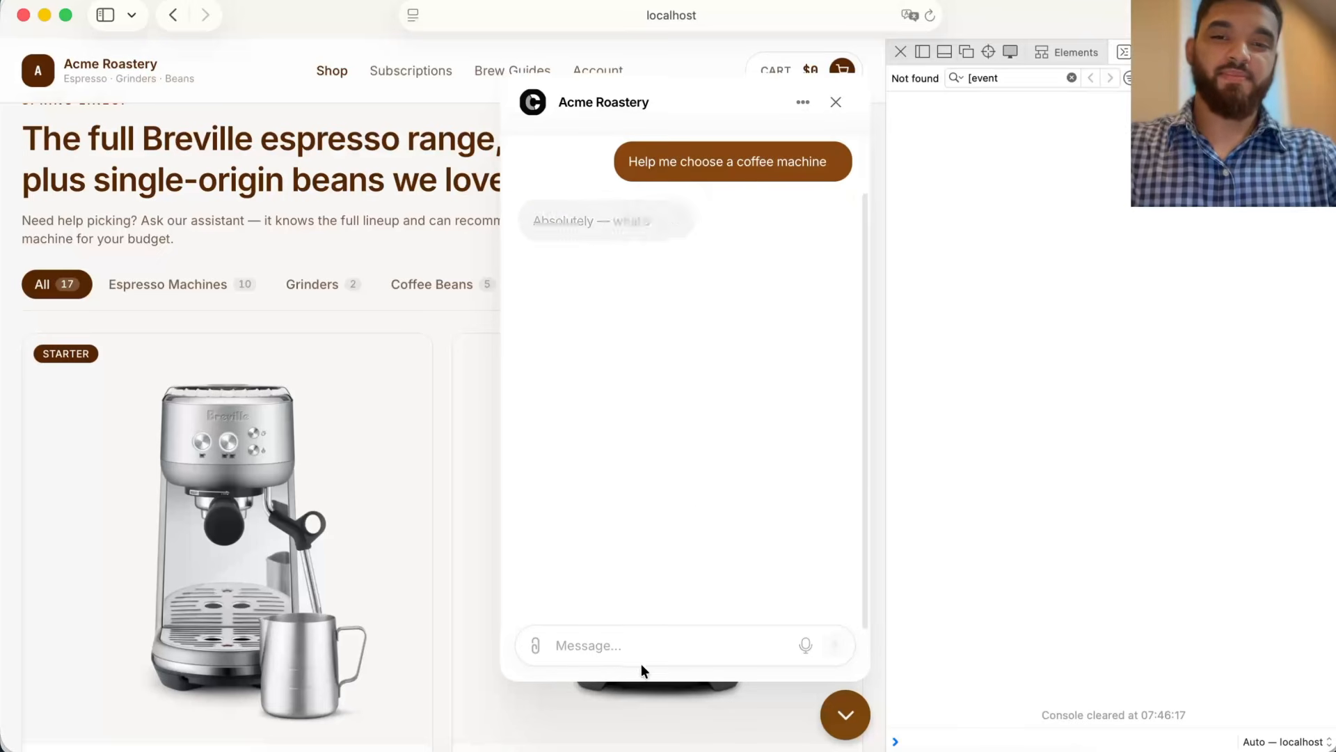
# Step: Reply to the budget question with "200-500, small, beginner"
pyautogui.click(634, 646)
pyautogui.write('200-')
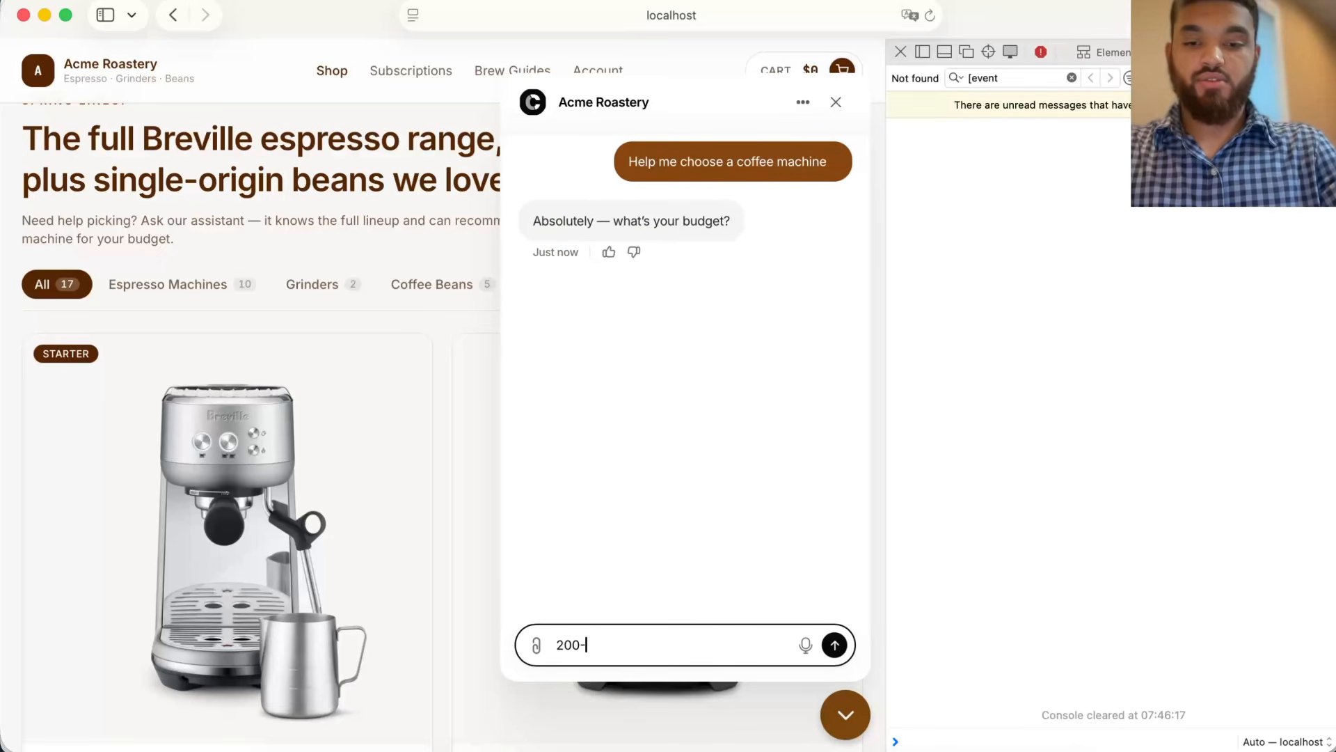
pyautogui.write('500, small')
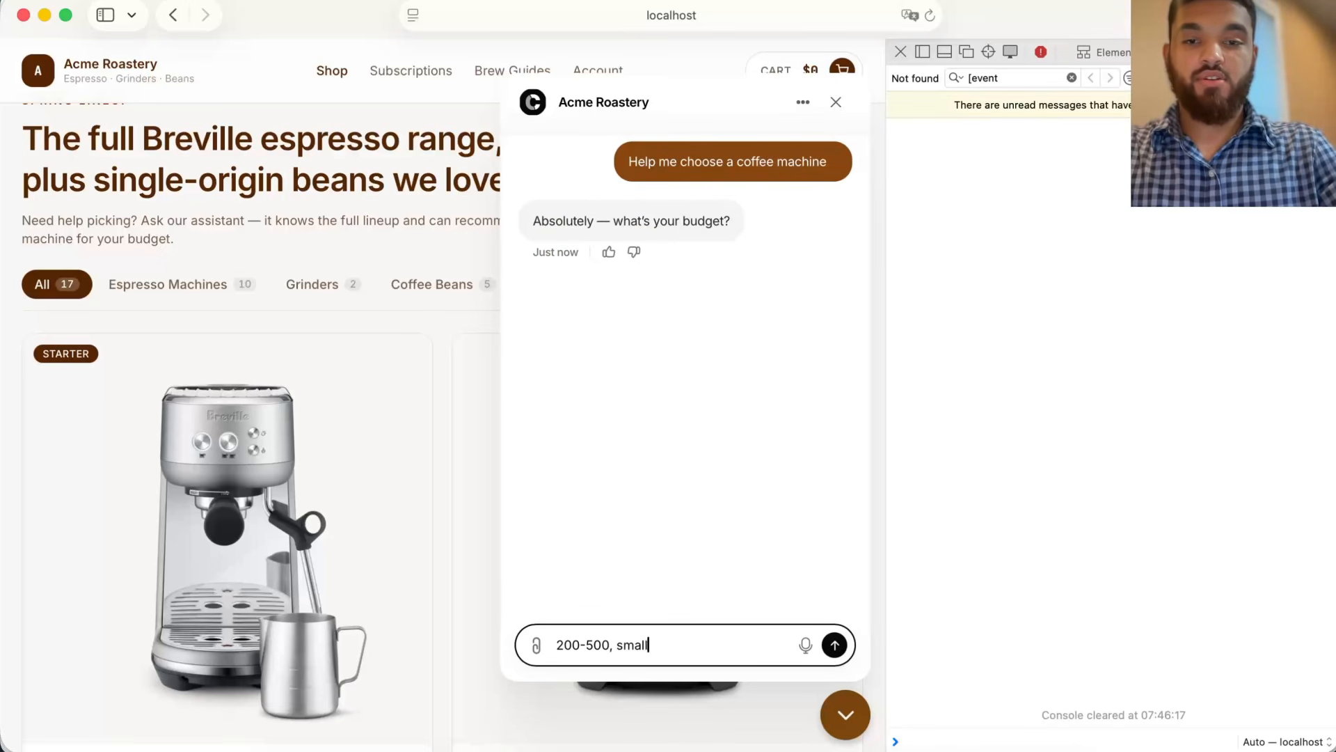
pyautogui.write(', beginner')
pyautogui.press('Return')
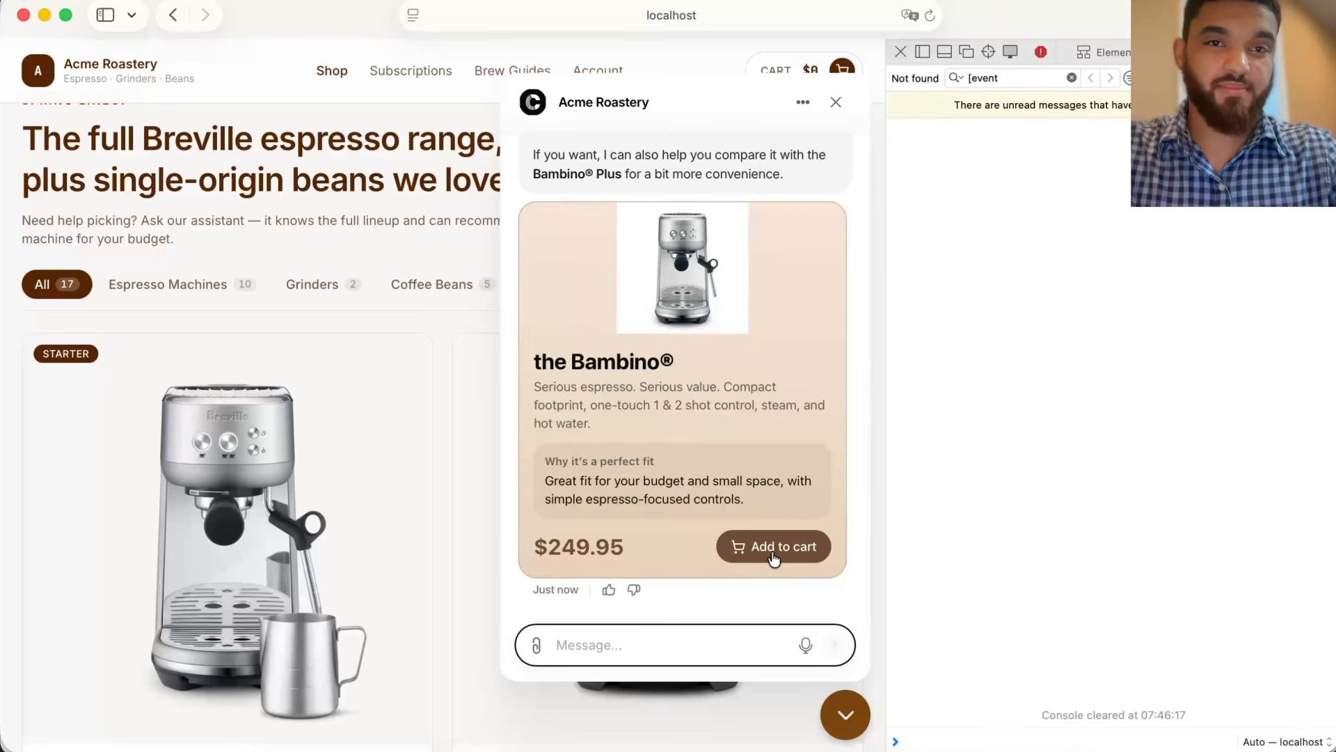
# Step: Add the recommended Bambino to the cart from its card, then expand the logged event's data and args in the console
pyautogui.click(774, 553)
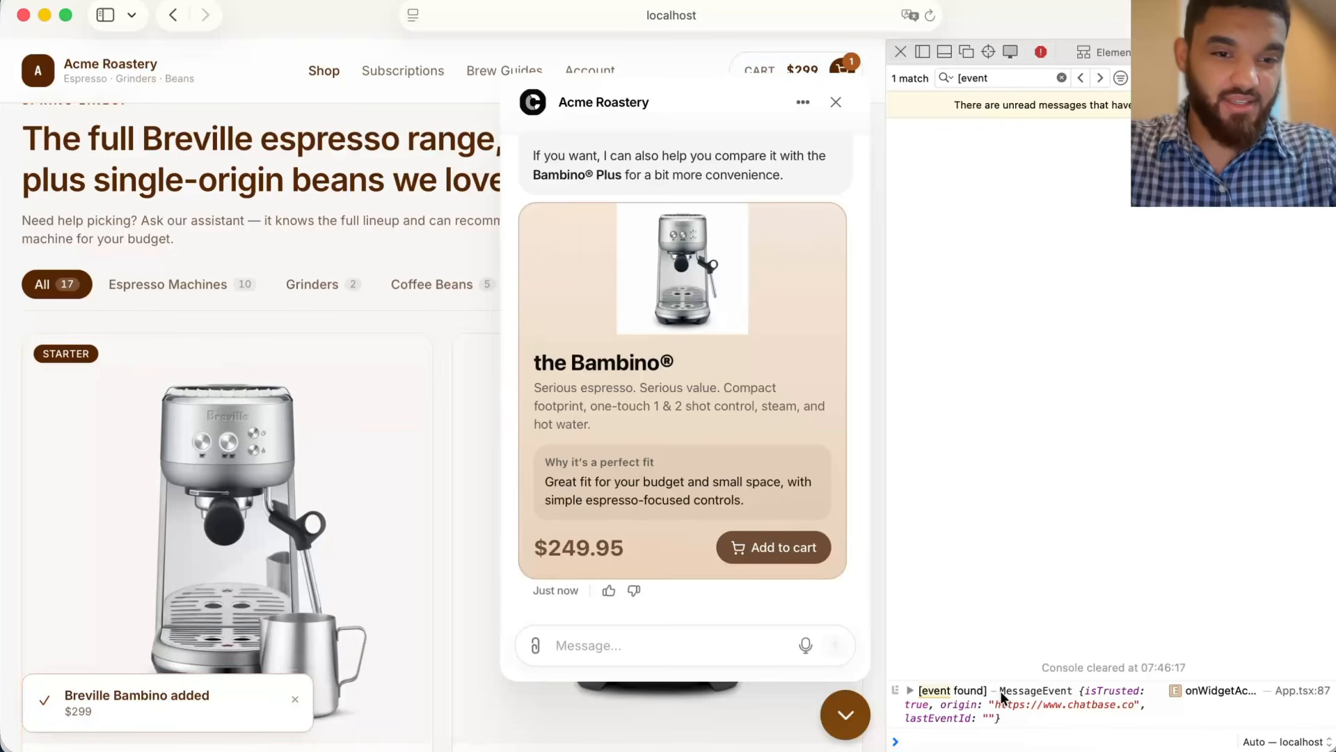
pyautogui.click(1044, 705)
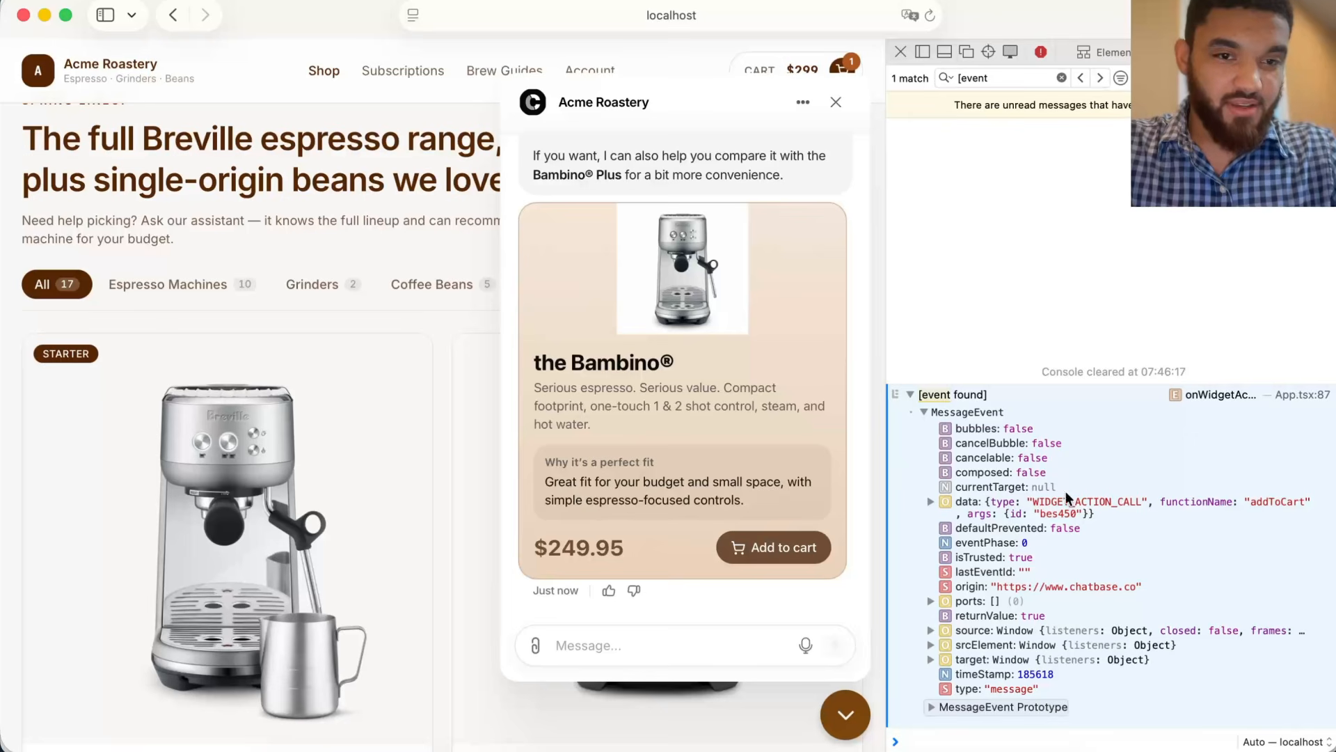
pyautogui.click(930, 502)
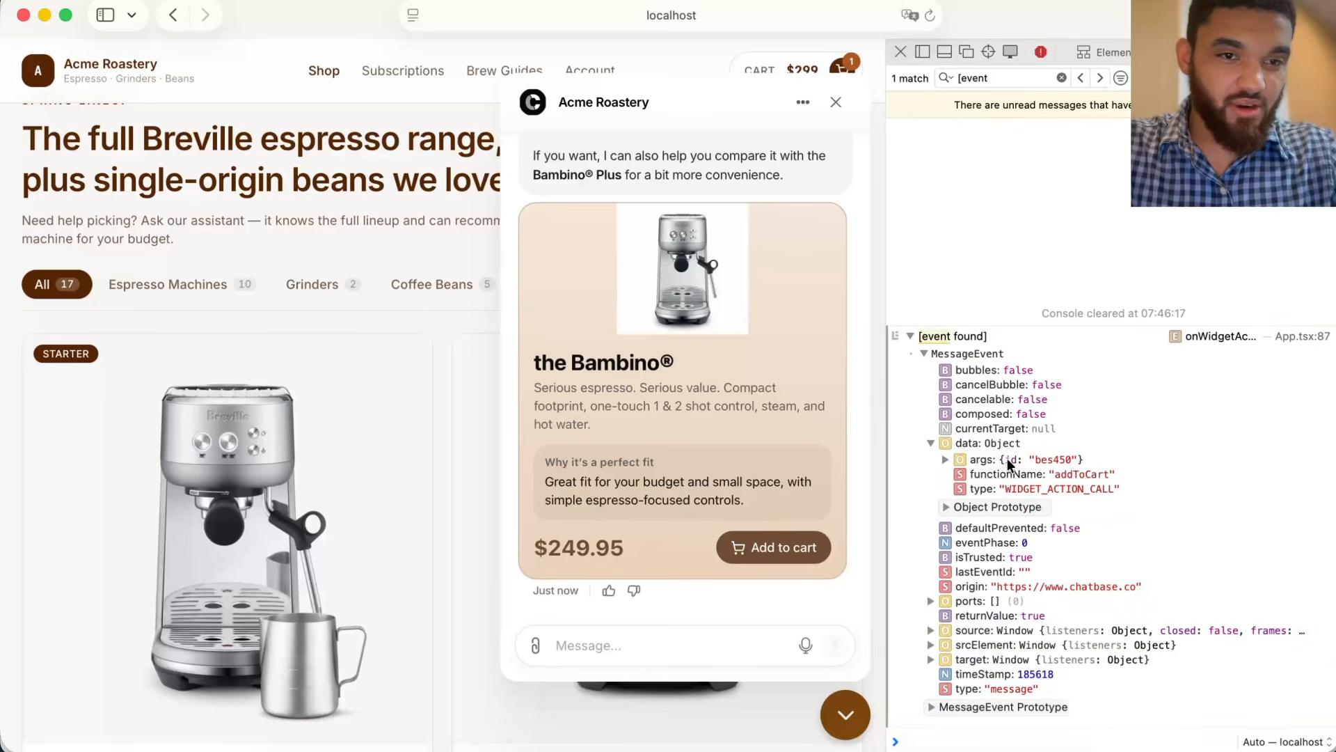
pyautogui.click(1070, 461)
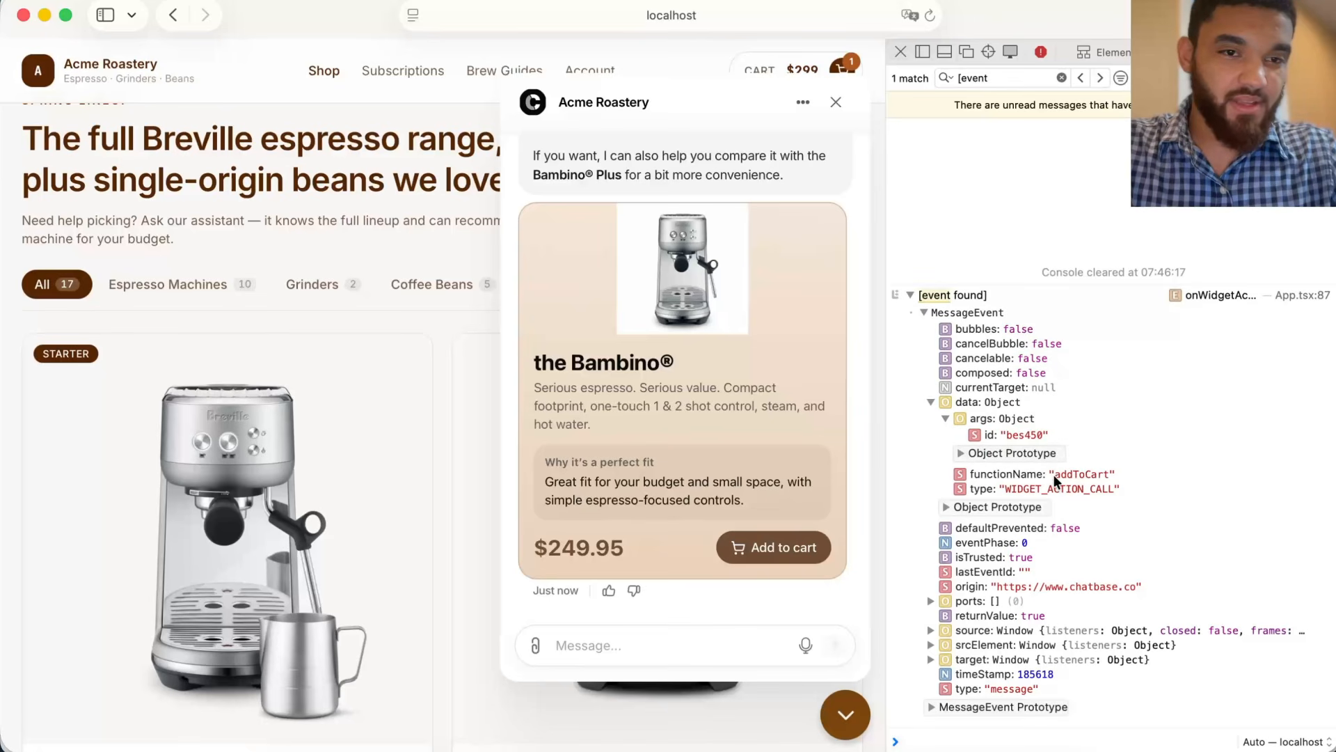
pyautogui.moveTo(1008, 489); pyautogui.dragTo(1108, 492)
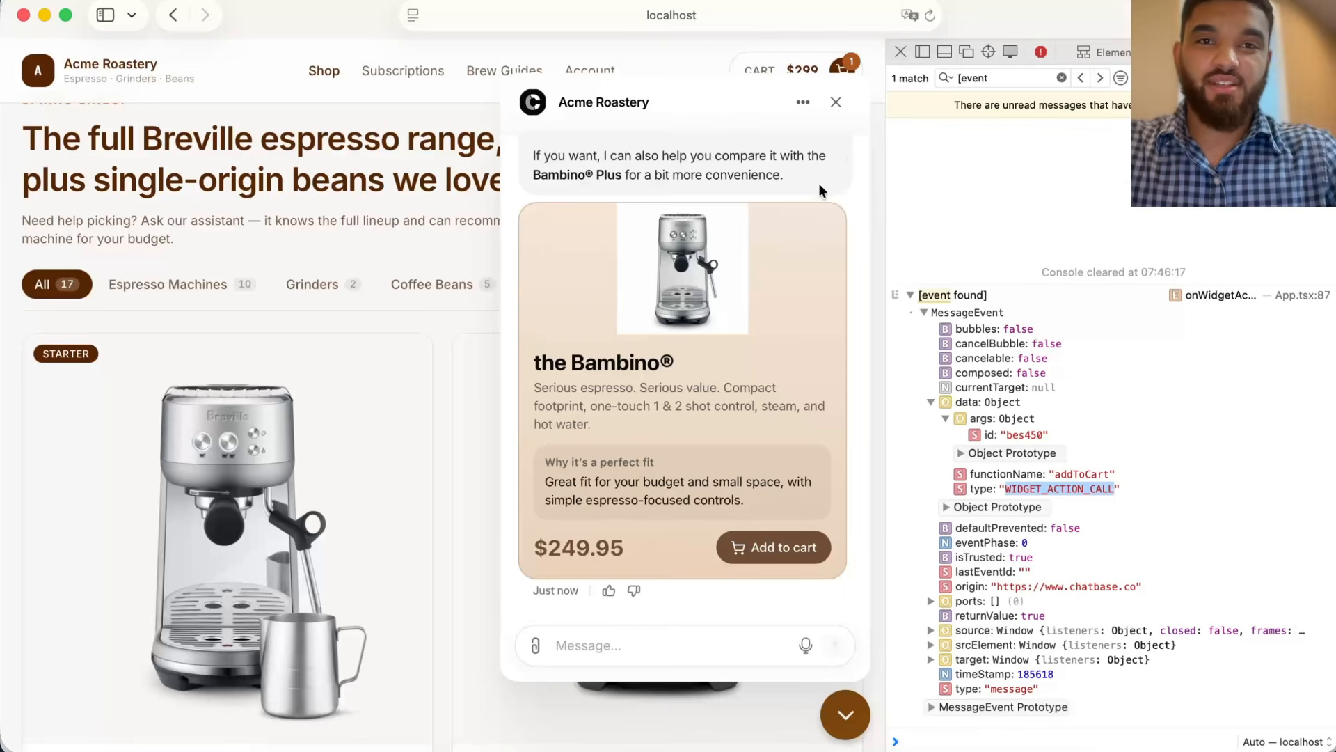
pyautogui.click(836, 104)
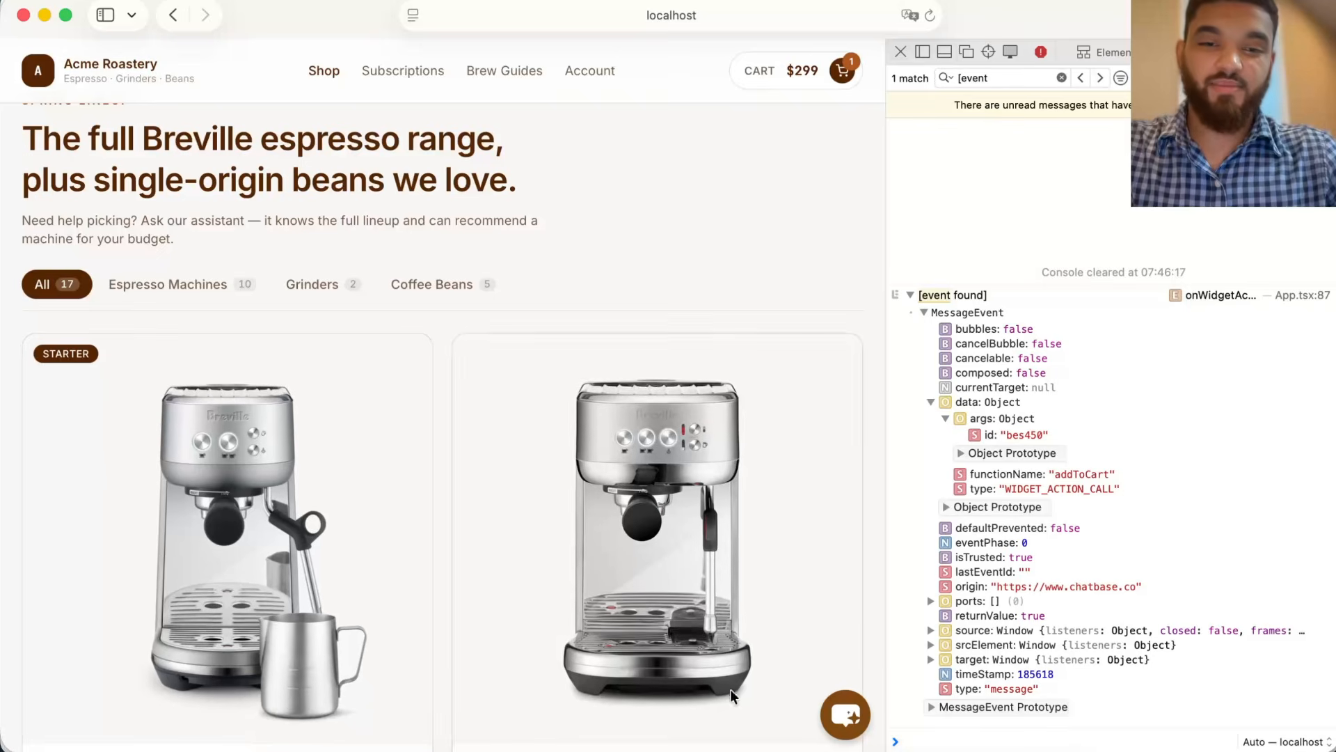
pyautogui.click(859, 723)
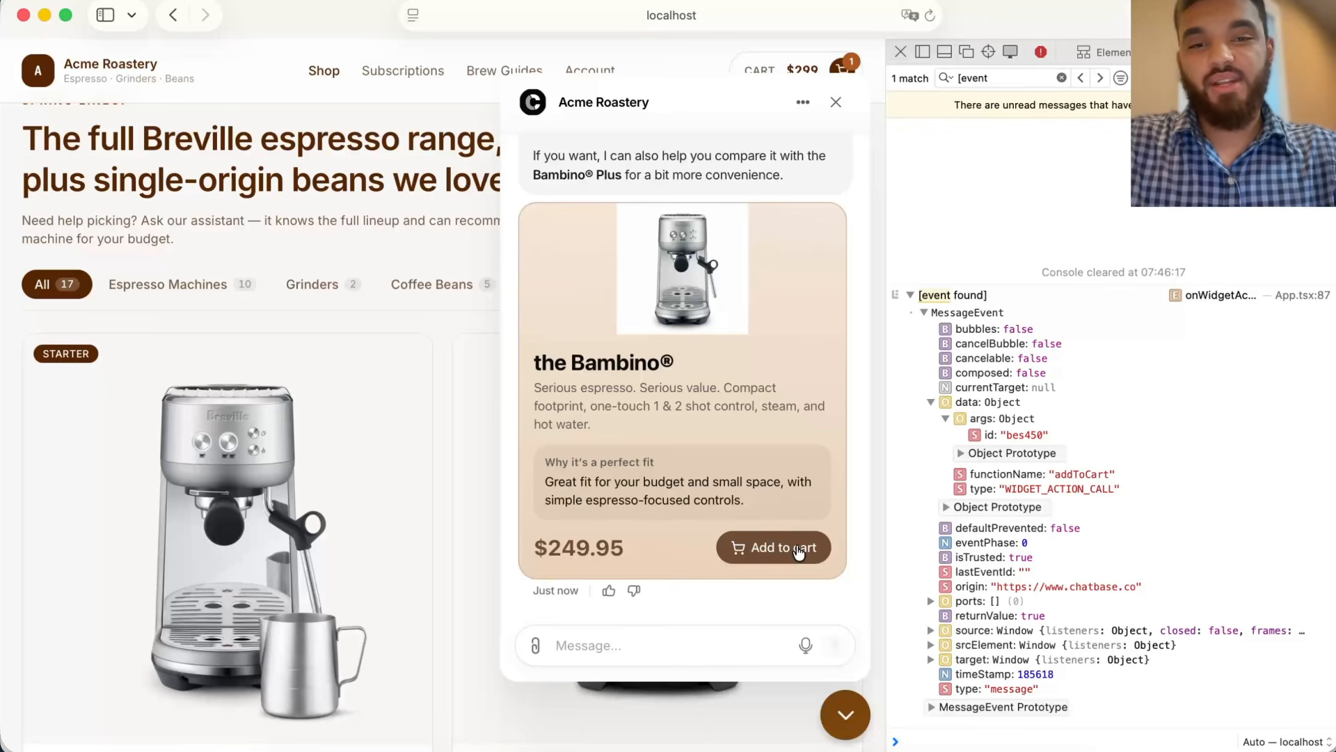
pyautogui.click(844, 711)
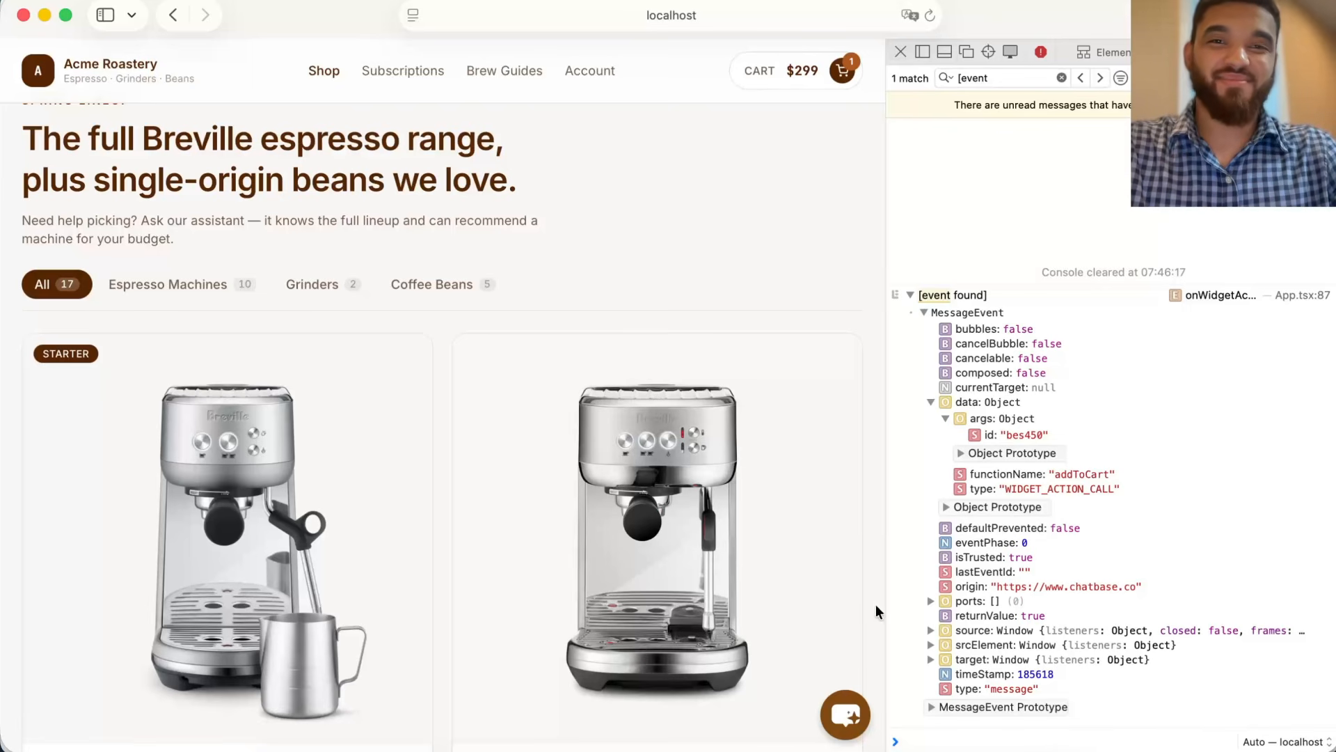
pyautogui.click(845, 750)
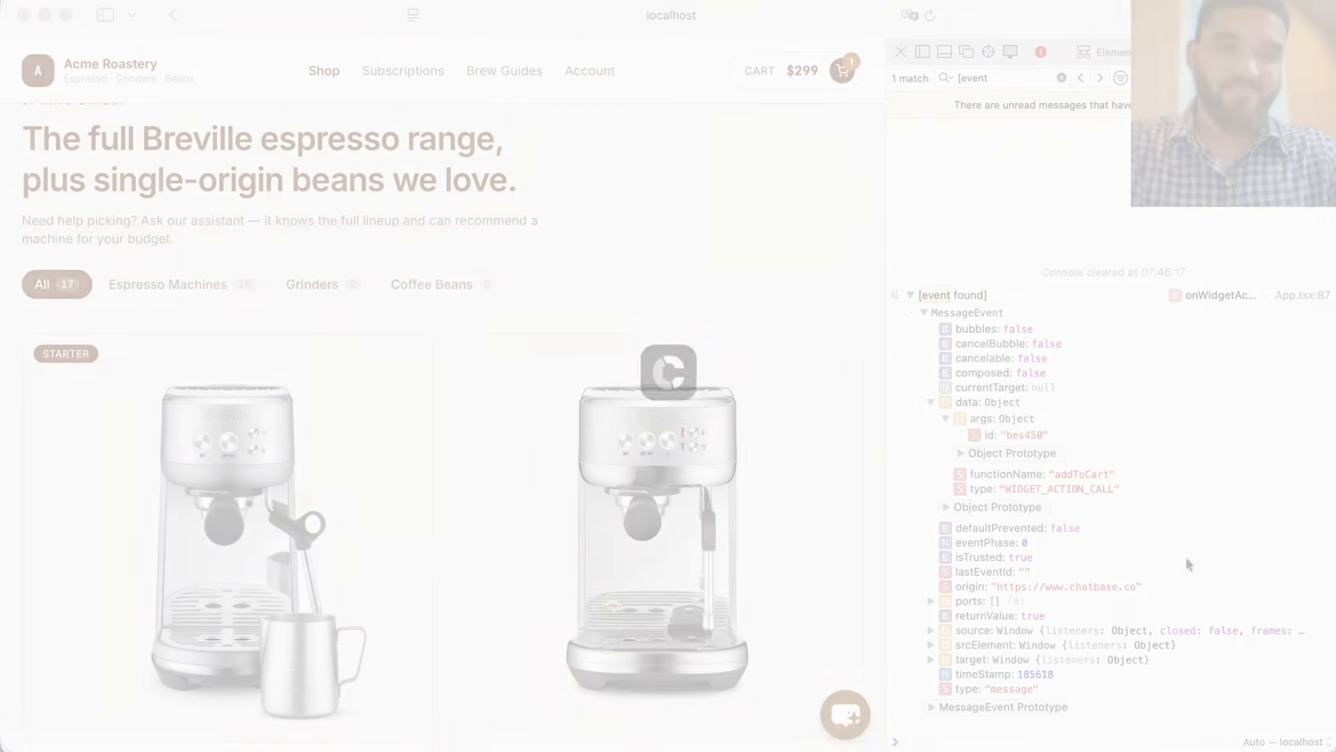